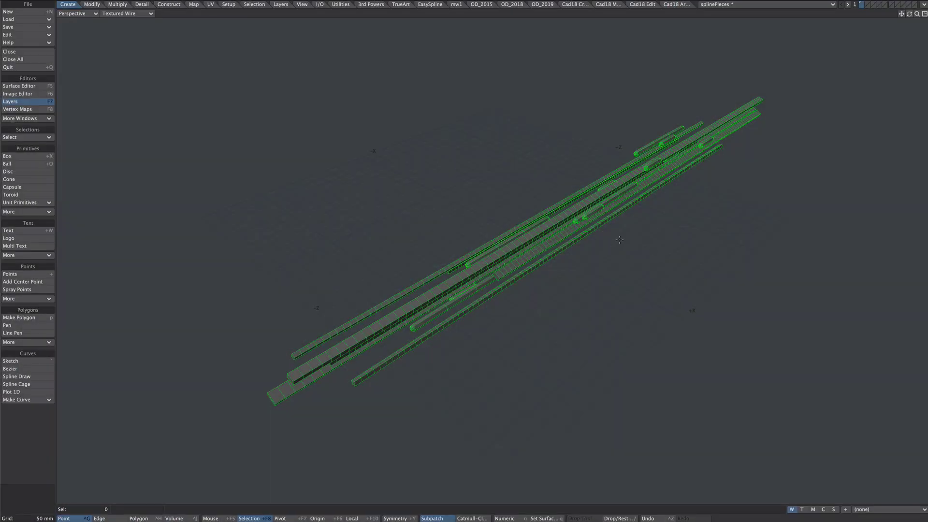
# Step: Create a new object and draw a flat rectangular box in the Top view, centred on the origin
pyautogui.keyDown('alt'); pyautogui.moveTo(619, 240); pyautogui.dragTo(609, 267); pyautogui.keyUp('alt')
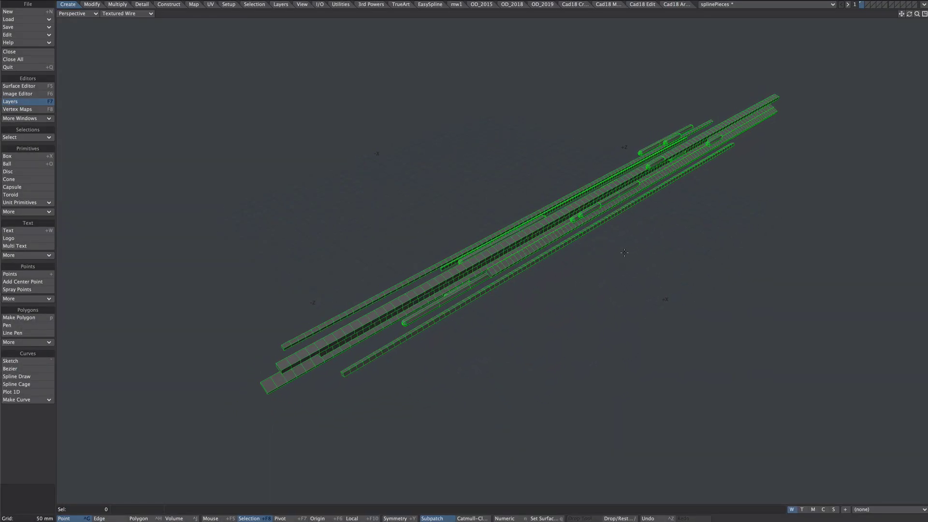
pyautogui.hotkey('shift', 'n')
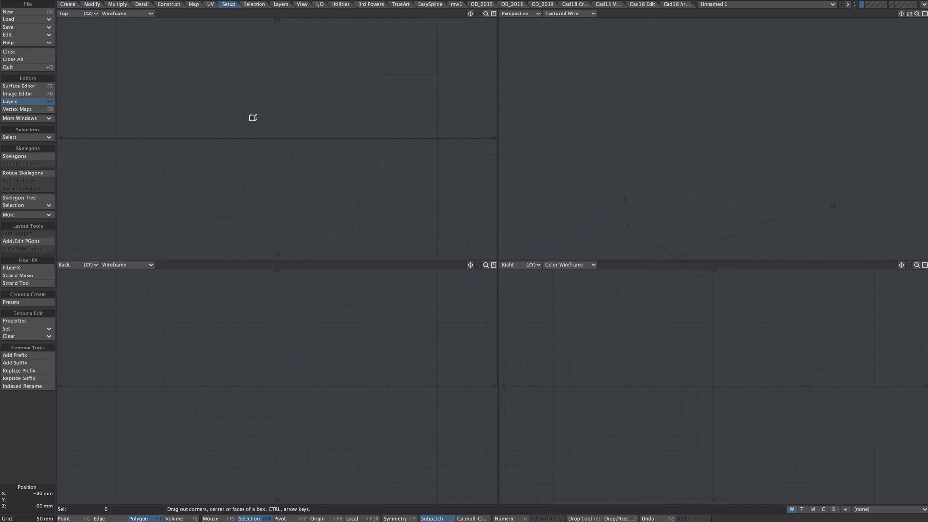
pyautogui.moveTo(251, 119); pyautogui.dragTo(307, 162)
pyautogui.press('F2')
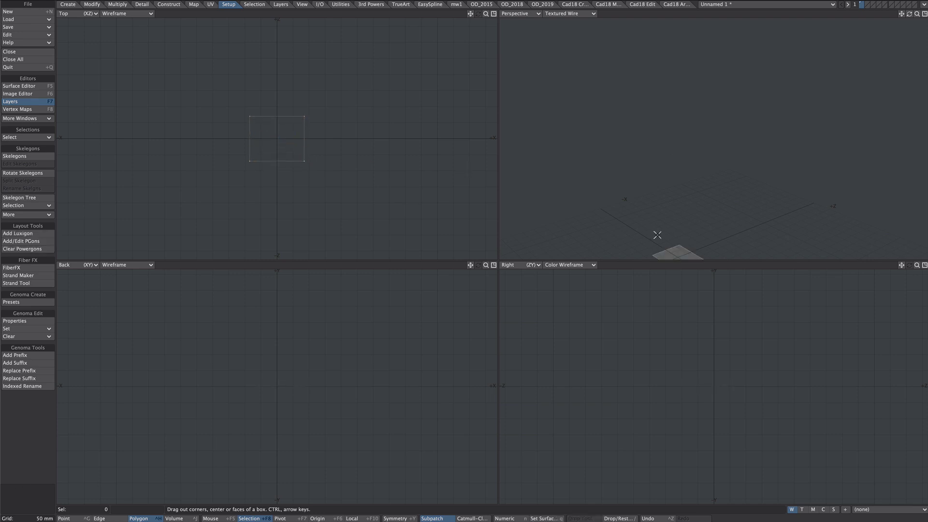
pyautogui.click(924, 14)
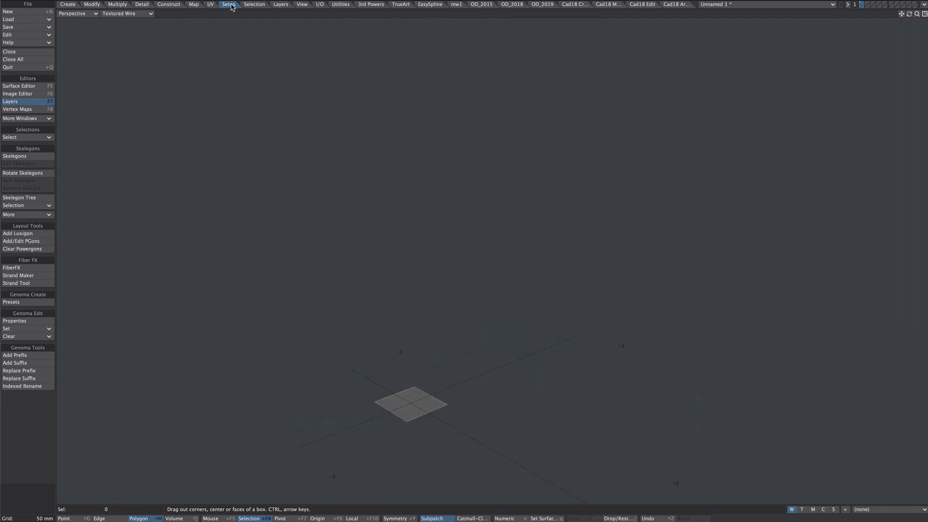
# Step: Grow FiberFX strands on the flat box with a fiber length of 1 m and an edge quantity of 99
pyautogui.click(19, 267)
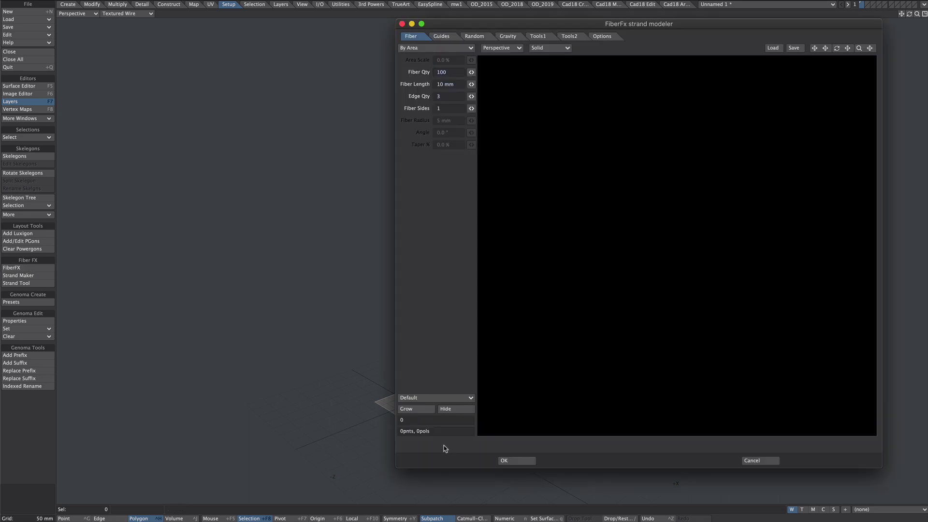
pyautogui.click(407, 409)
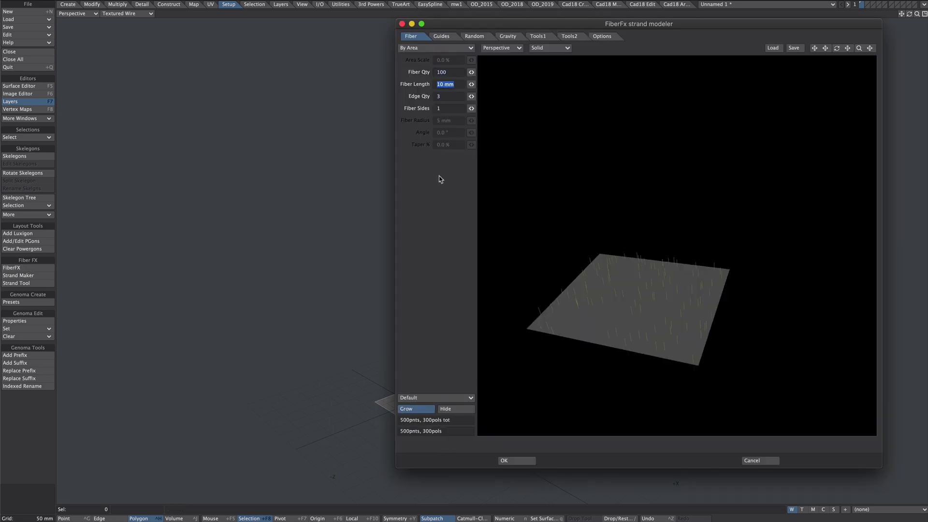
pyautogui.click(432, 201)
pyautogui.moveTo(457, 83); pyautogui.dragTo(429, 87)
pyautogui.write('1')
pyautogui.press('Return')
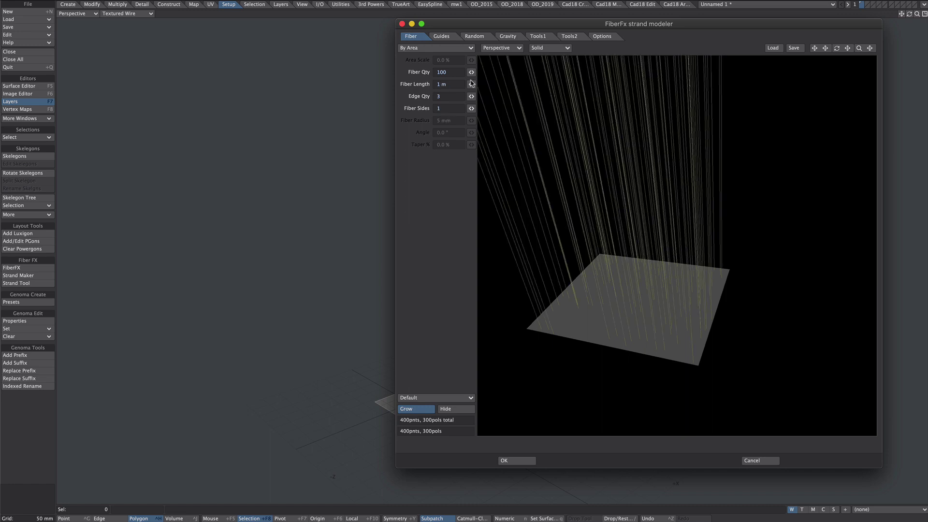
pyautogui.click(441, 97)
pyautogui.press('Return')
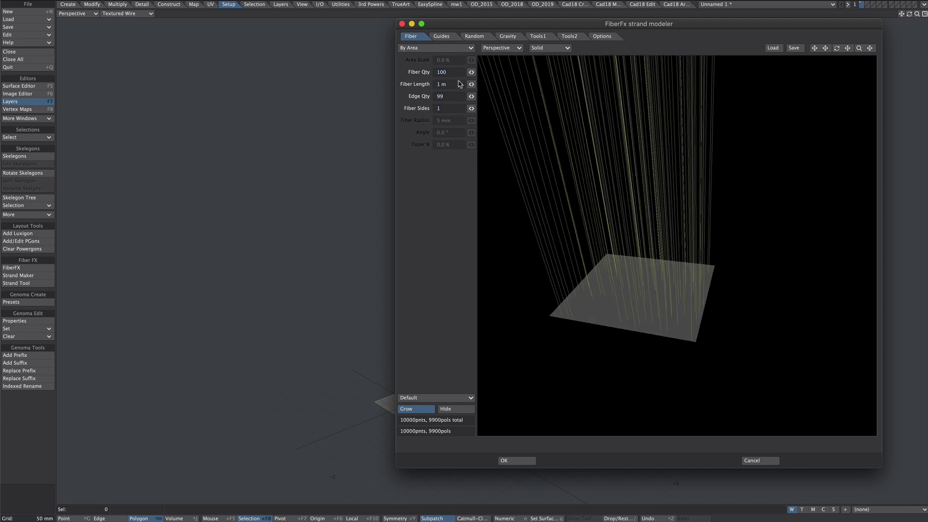
# Step: Set the fiber quantity to 30 and generate the strands as geometry
pyautogui.click(440, 72)
pyautogui.write('20')
pyautogui.press('Return')
pyautogui.moveTo(647, 236); pyautogui.dragTo(654, 177)
pyautogui.click(440, 72)
pyautogui.write('30')
pyautogui.press('Return')
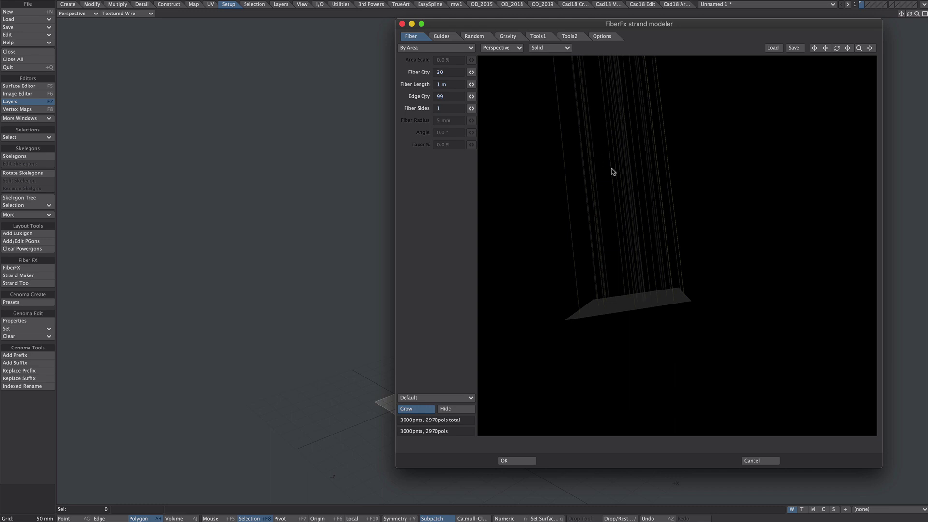
pyautogui.moveTo(617, 172); pyautogui.dragTo(630, 189)
pyautogui.click(522, 462)
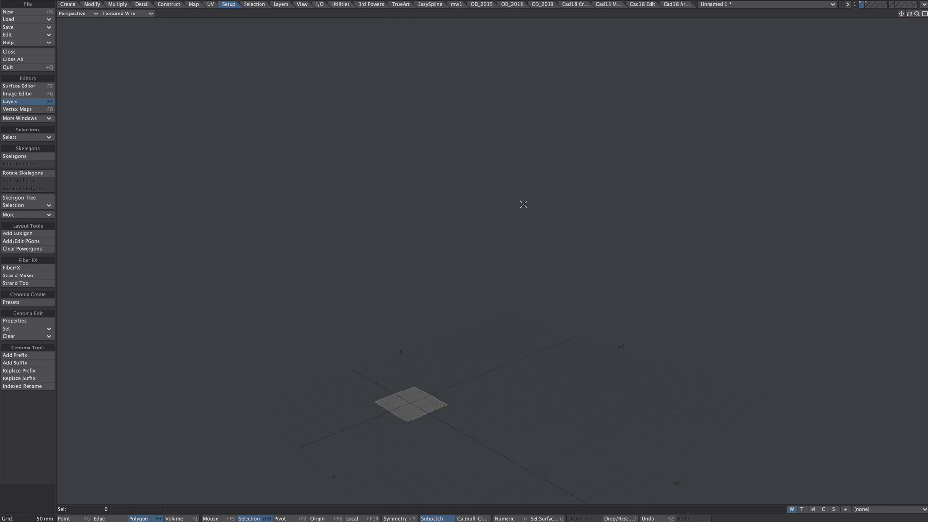
# Step: Select the one-vertex polygons on the strands layer using the polygon statistics and delete them
pyautogui.click(868, 6)
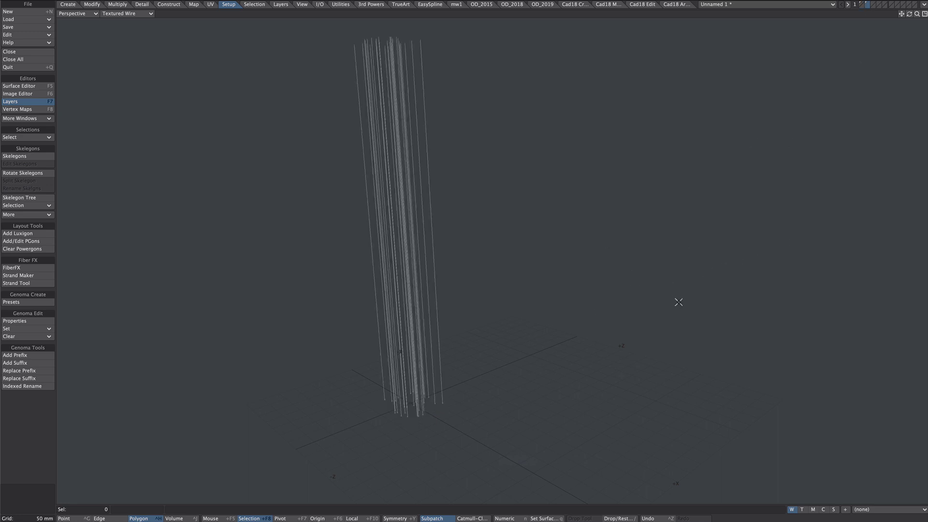
pyautogui.press('w')
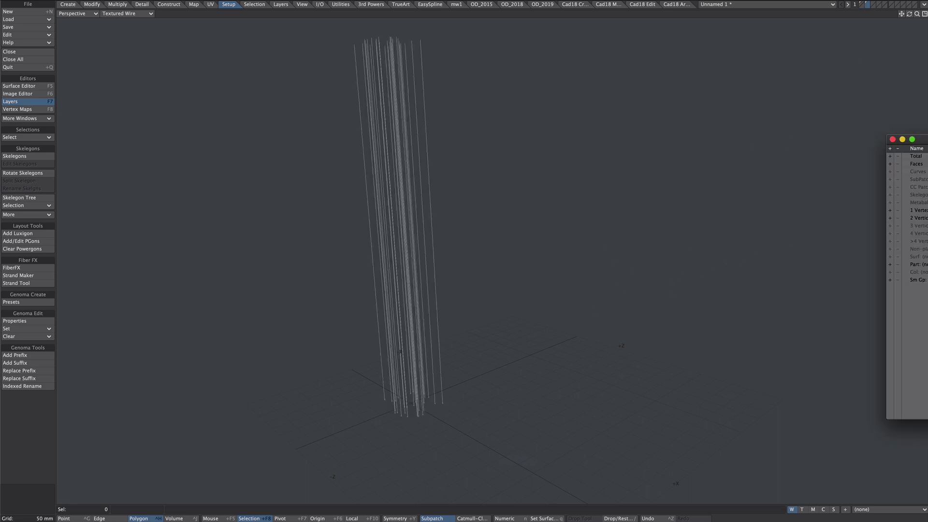
pyautogui.moveTo(918, 139); pyautogui.dragTo(587, 90)
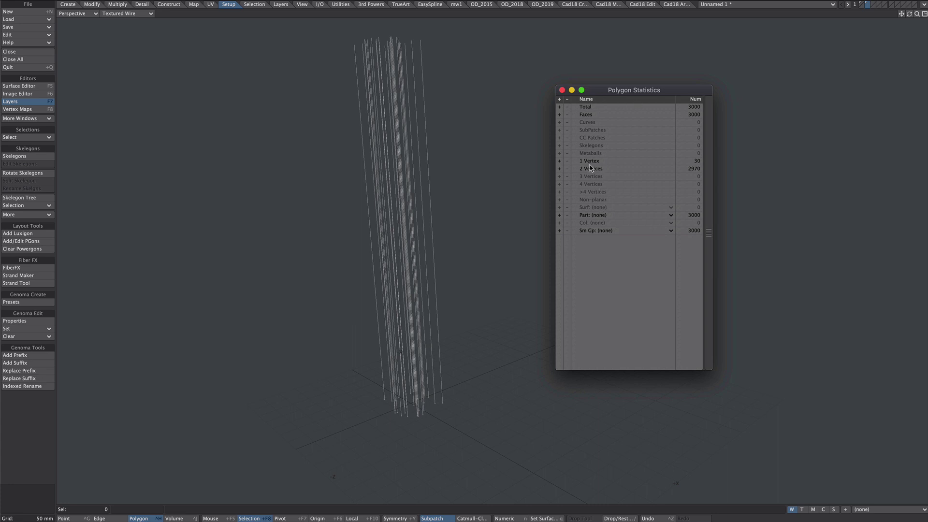
pyautogui.click(558, 161)
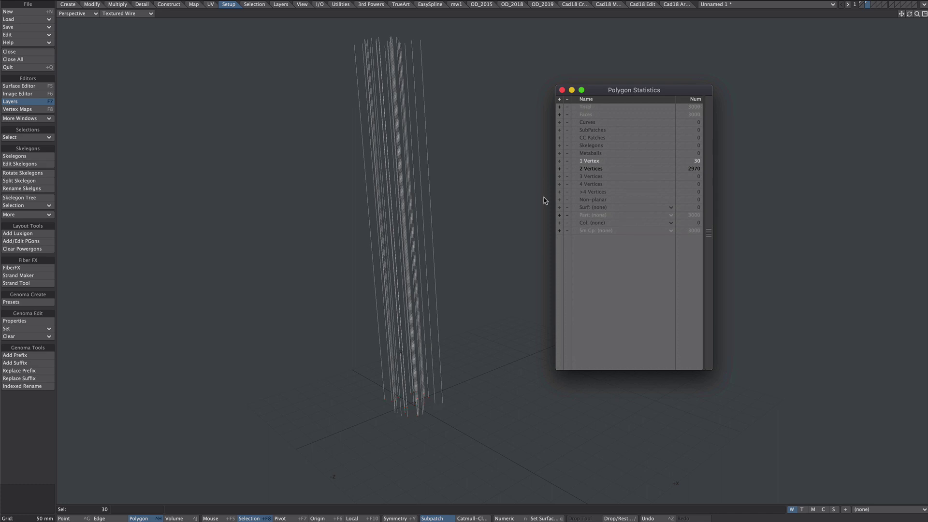
pyautogui.press('Delete')
pyautogui.press('x')
pyautogui.click(862, 4)
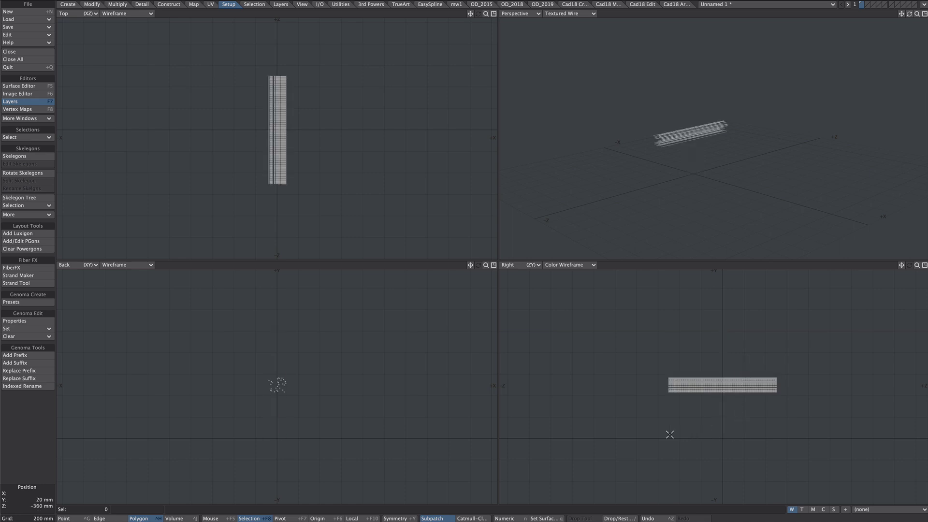
# Step: Rest the strand bundle on the Z axis so that one end sits at the origin and it extends toward negative Z
pyautogui.press('/')
pyautogui.click(656, 158)
pyautogui.click(645, 204)
pyautogui.click(696, 159)
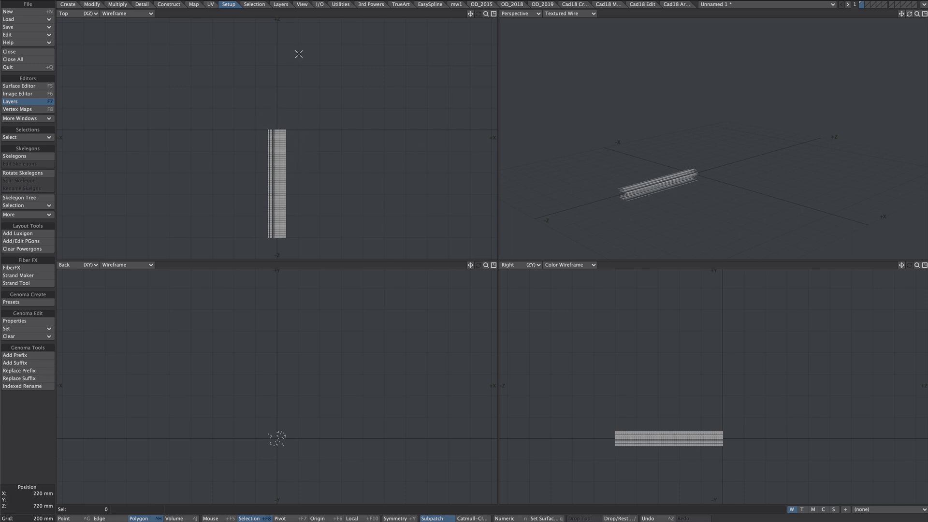
# Step: Stretch the strand bundle in the Back view to flatten its height
pyautogui.scroll(10, 274, 452)
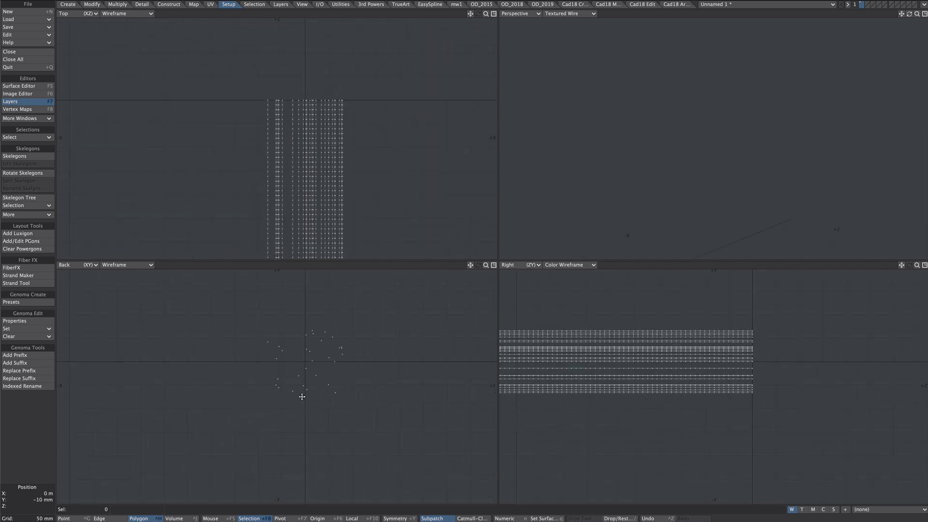
pyautogui.keyDown('ctrl'); pyautogui.keyDown('alt'); pyautogui.moveTo(316, 386); pyautogui.dragTo(338, 384); pyautogui.keyUp('alt'); pyautogui.keyUp('ctrl')
pyautogui.press('h')
pyautogui.moveTo(373, 345); pyautogui.dragTo(347, 454)
pyautogui.press('a')
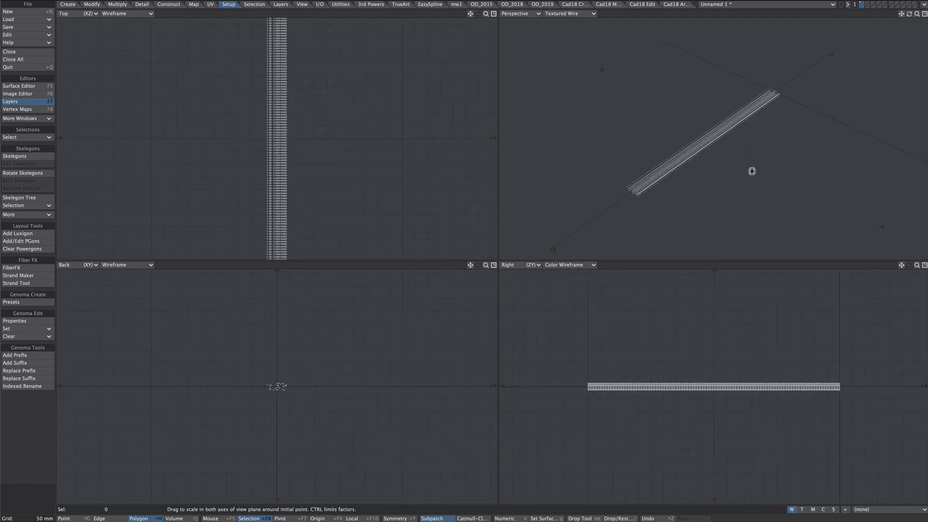
# Step: Switch to Layout and replace all default modifiers of the 2ppcTute object with a Nodal Displacement modifier
pyautogui.press('F12')
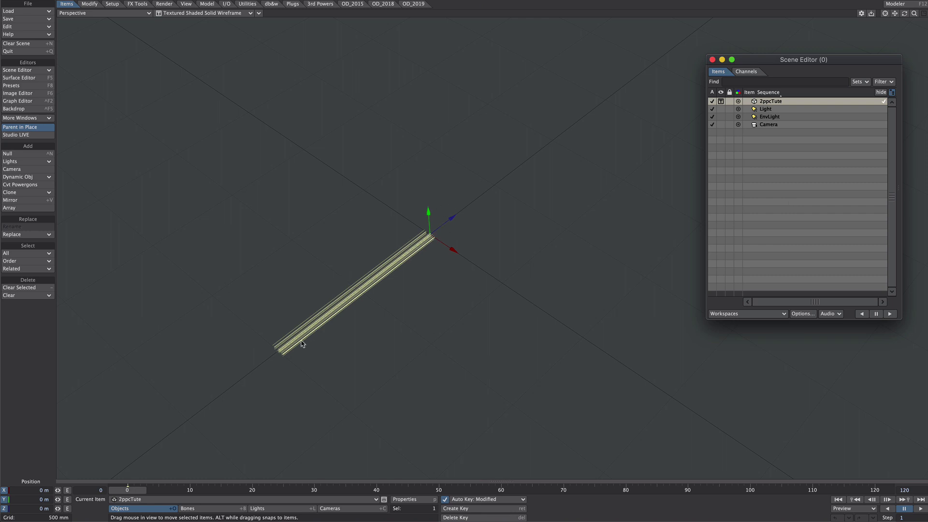
pyautogui.press('p')
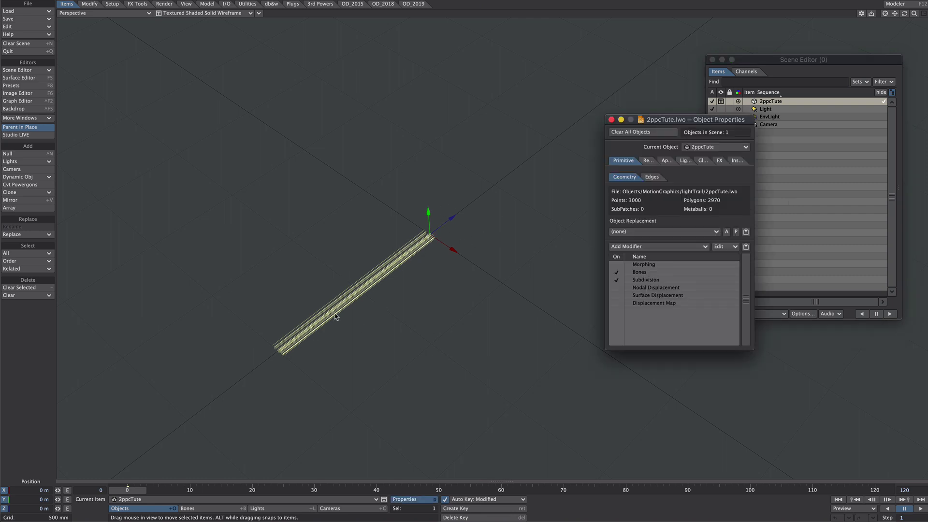
pyautogui.moveTo(694, 122); pyautogui.dragTo(658, 115)
pyautogui.rightClick(611, 294)
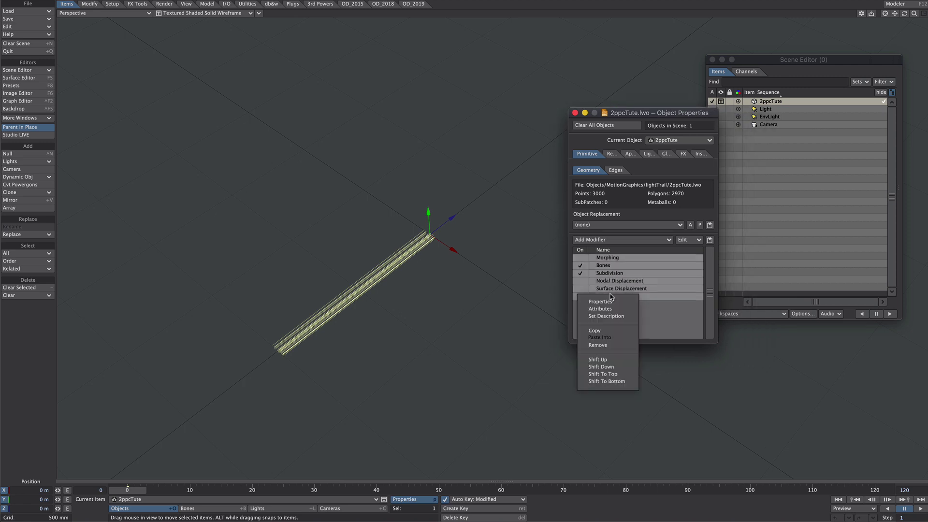
pyautogui.click(594, 346)
pyautogui.click(604, 240)
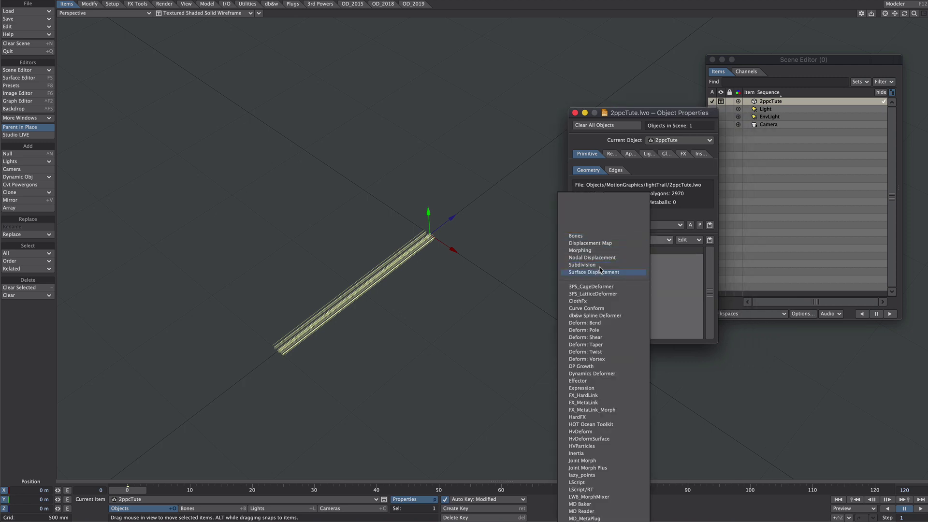
pyautogui.click(606, 260)
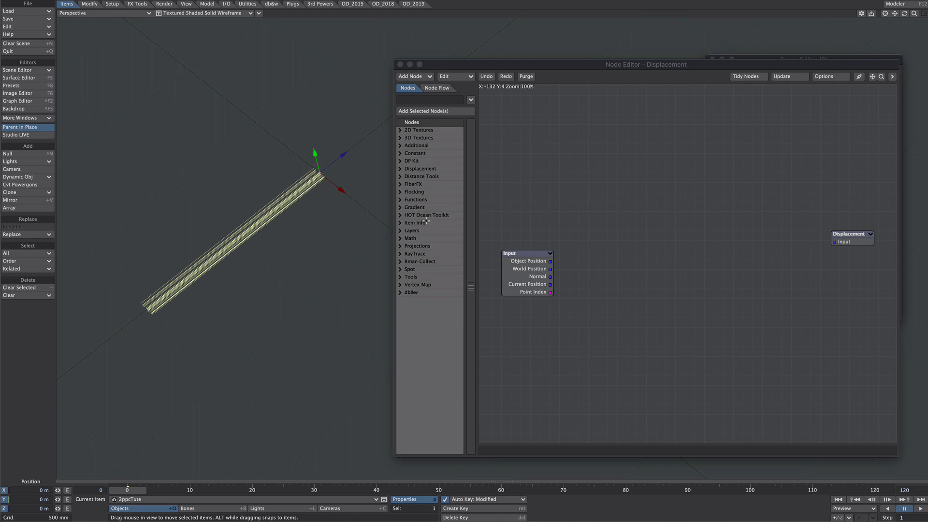
# Step: Add a Mesh Part node above the Input node and a Deform: Translate node to the displacement network
pyautogui.click(418, 100)
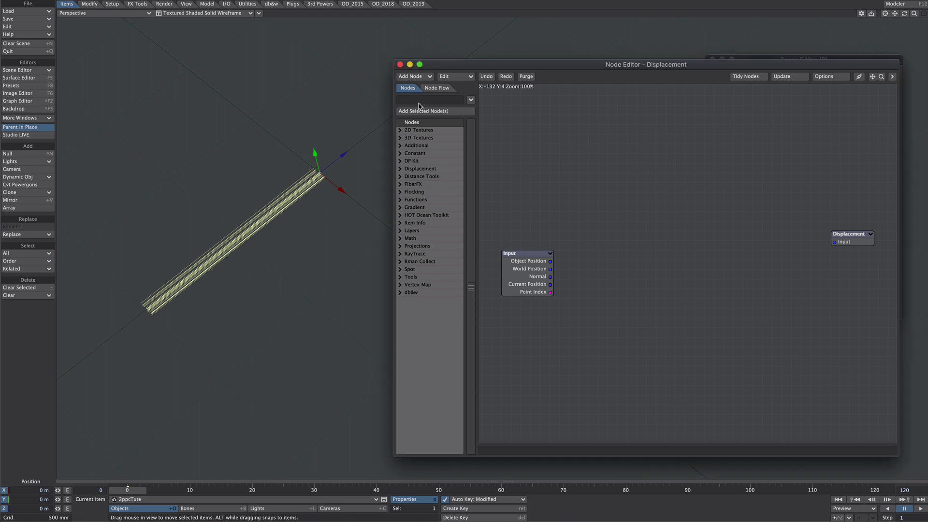
pyautogui.write('mesh')
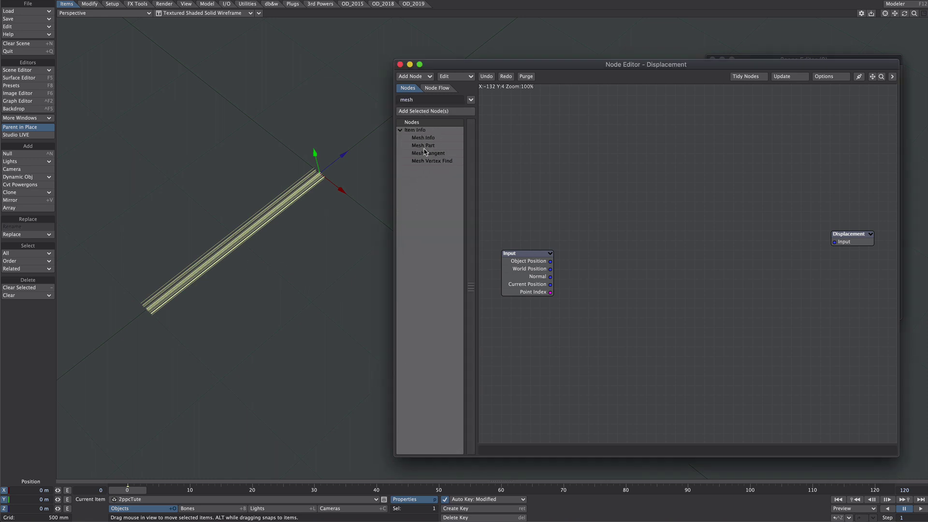
pyautogui.doubleClick(422, 146)
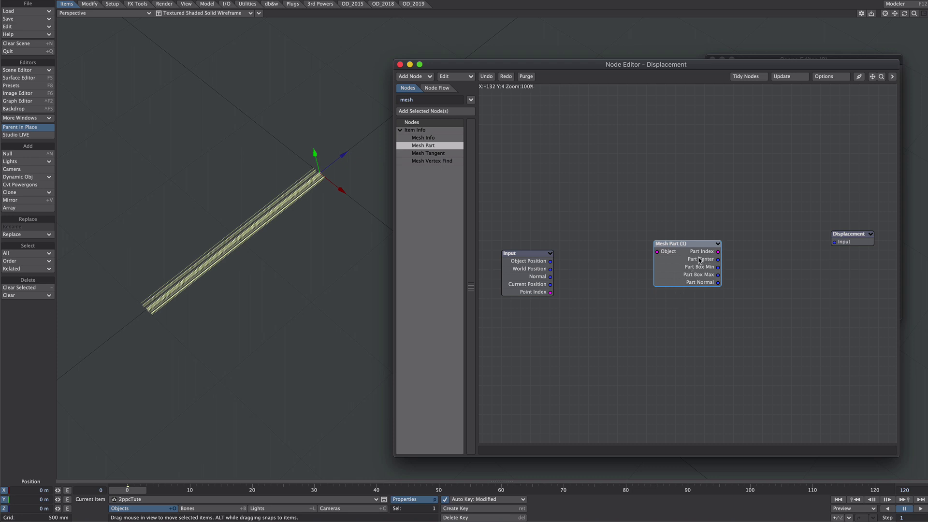
pyautogui.moveTo(691, 271); pyautogui.dragTo(559, 166)
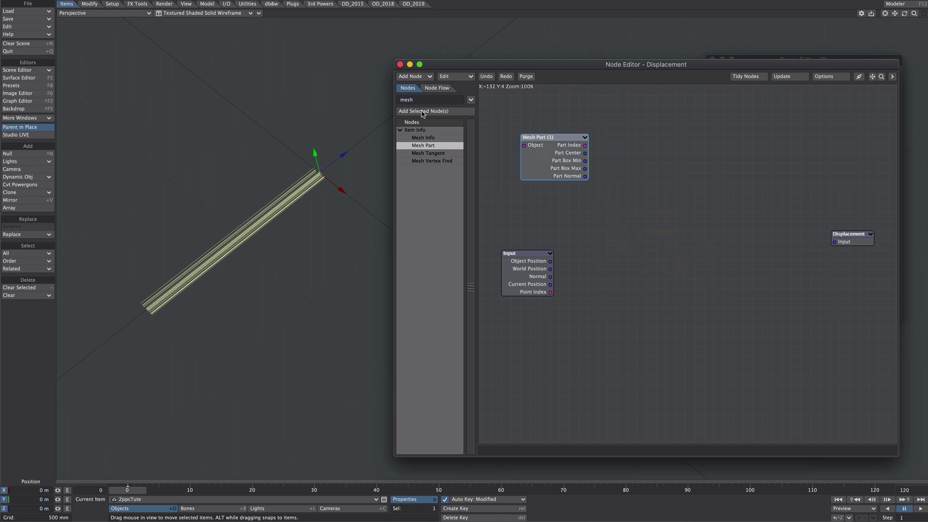
pyautogui.doubleClick(411, 98)
pyautogui.write('trans')
pyautogui.doubleClick(432, 145)
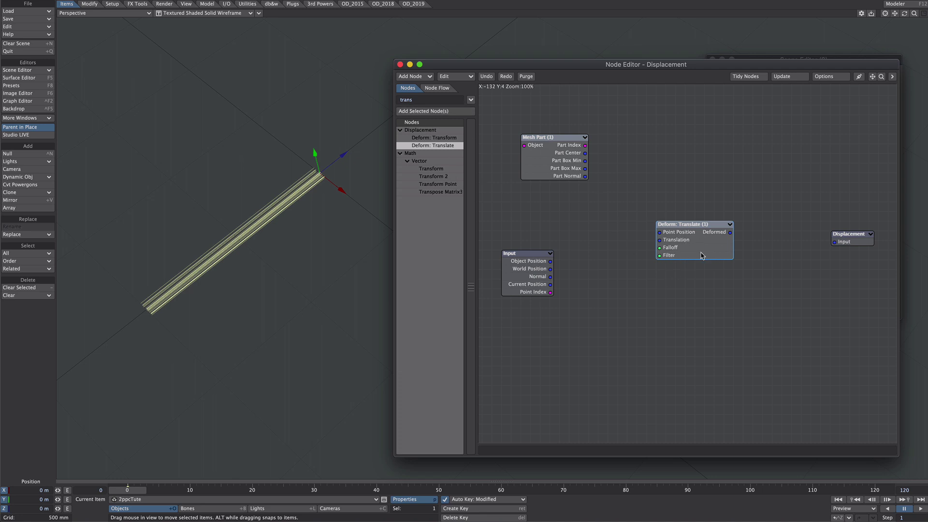
# Step: Set the Displacement node's mode to Set and connect the Deform: Translate node's Deformed output to its input
pyautogui.doubleClick(852, 242)
pyautogui.moveTo(881, 97); pyautogui.dragTo(691, 122)
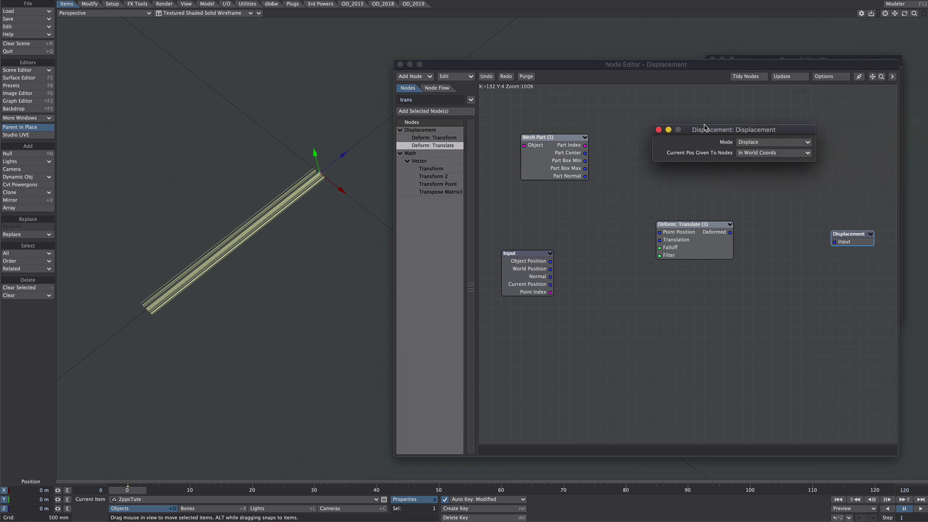
pyautogui.click(728, 133)
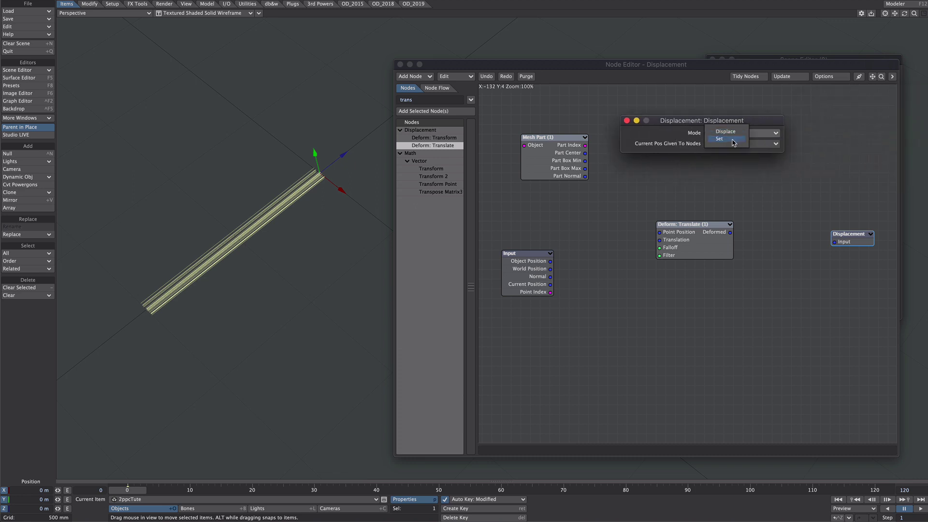
pyautogui.click(727, 140)
pyautogui.click(626, 121)
pyautogui.moveTo(730, 233); pyautogui.dragTo(840, 246)
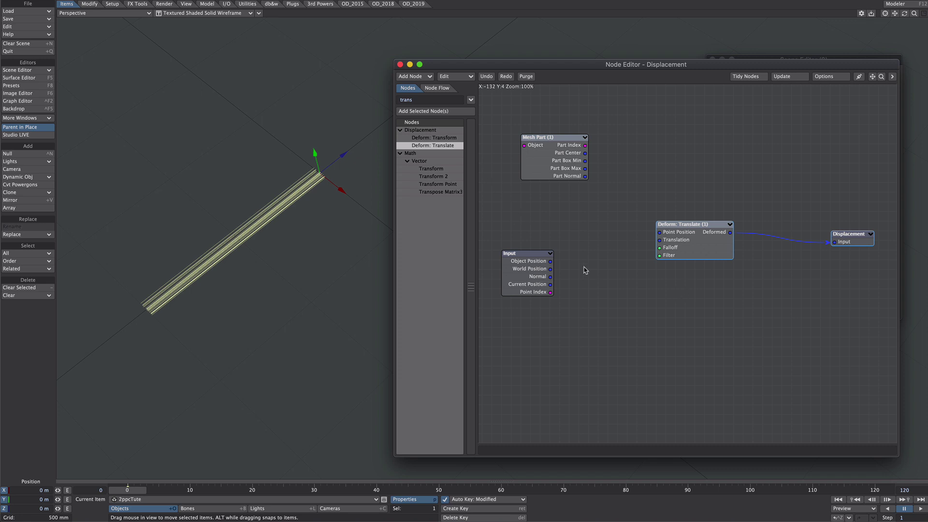
# Step: Add a Random Vector node, feeding Mesh Part's Part Index into its Seed and its output into the Deform: Translate node's Translation
pyautogui.moveTo(418, 103); pyautogui.dragTo(390, 106)
pyautogui.write('ran')
pyautogui.doubleClick(428, 247)
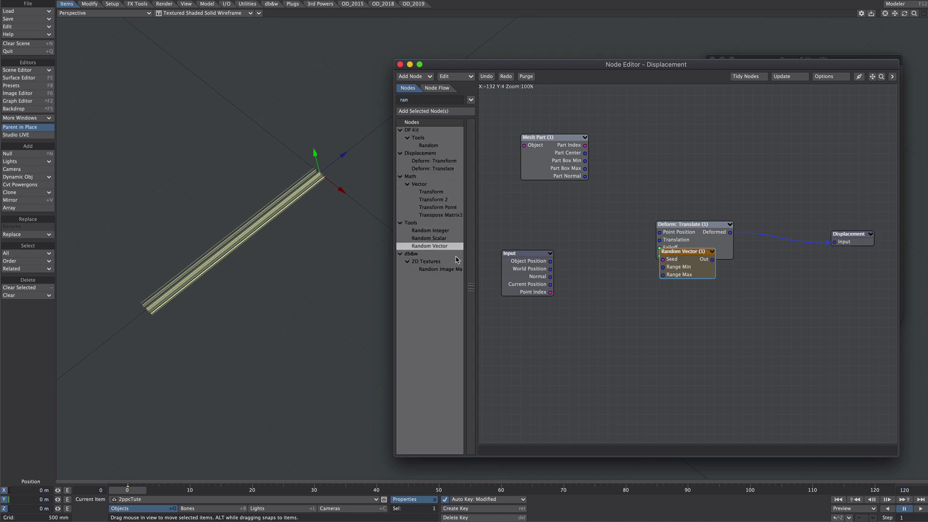
pyautogui.moveTo(677, 256); pyautogui.dragTo(625, 142)
pyautogui.moveTo(536, 154); pyautogui.dragTo(660, 241)
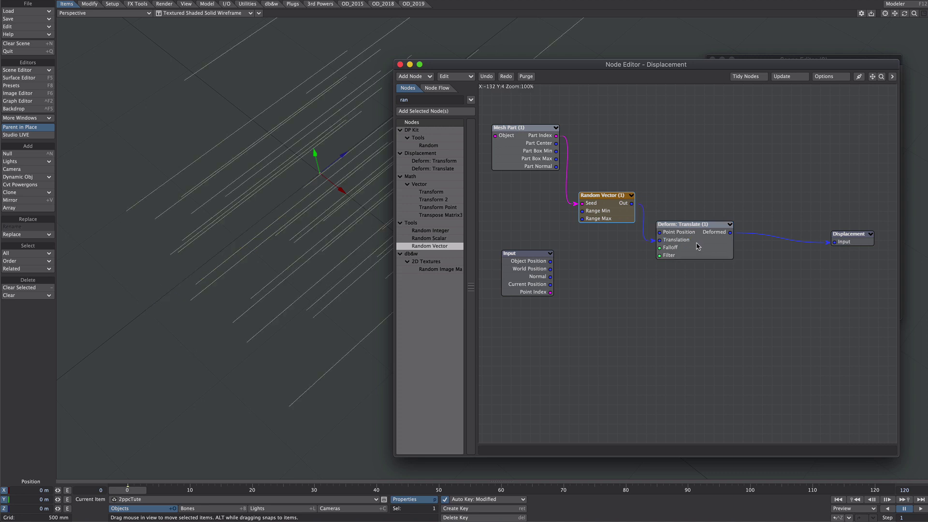
# Step: Set the Random Vector node's Max Range to 0 on X, Y and Z
pyautogui.doubleClick(605, 215)
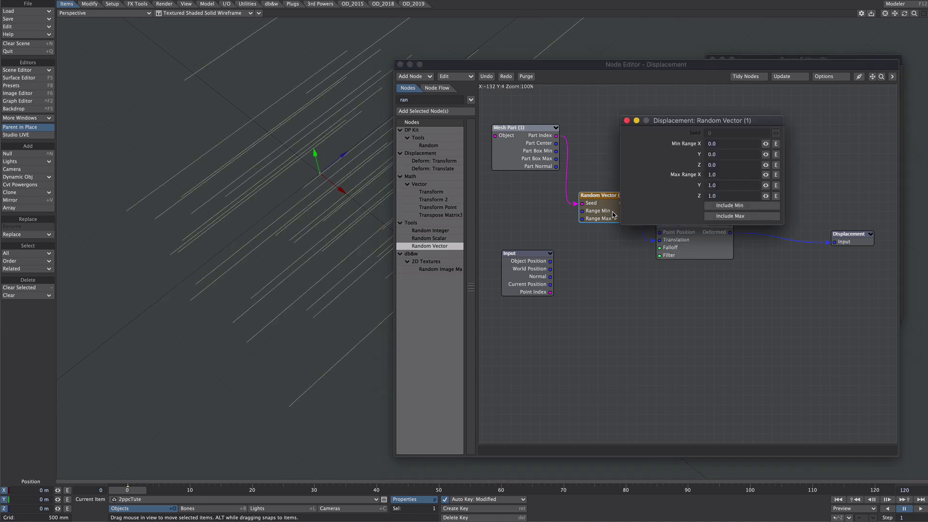
pyautogui.moveTo(711, 123); pyautogui.dragTo(594, 136)
pyautogui.click(600, 188)
pyautogui.write('0')
pyautogui.press('Tab')
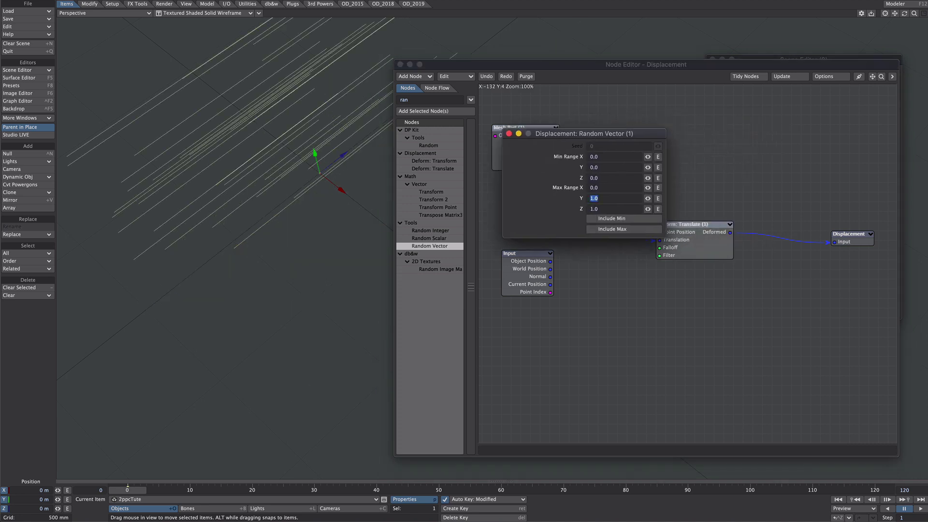
pyautogui.write('0')
pyautogui.press('Tab')
pyautogui.write('0')
pyautogui.press('Return')
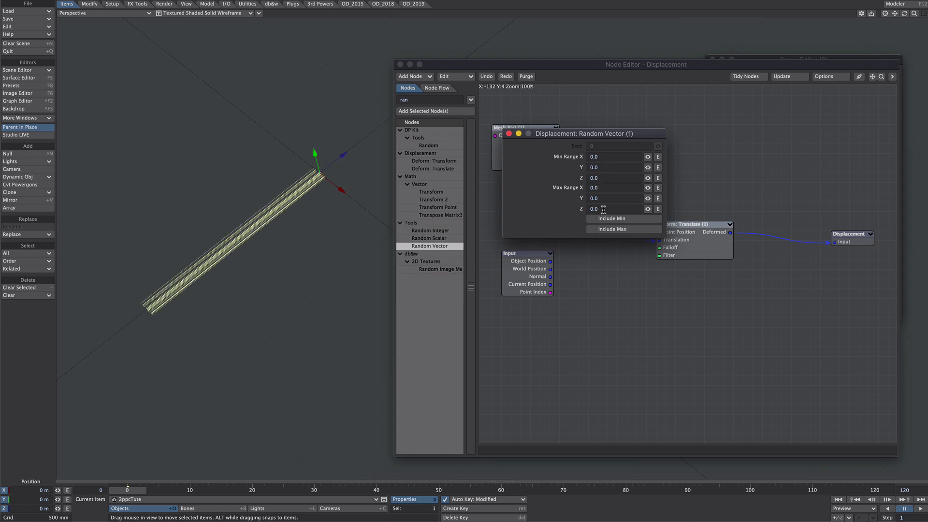
# Step: Set the Random Vector's Max Range Z to -0.5 and close the node's properties and the Node Editor
pyautogui.moveTo(601, 209); pyautogui.dragTo(566, 210)
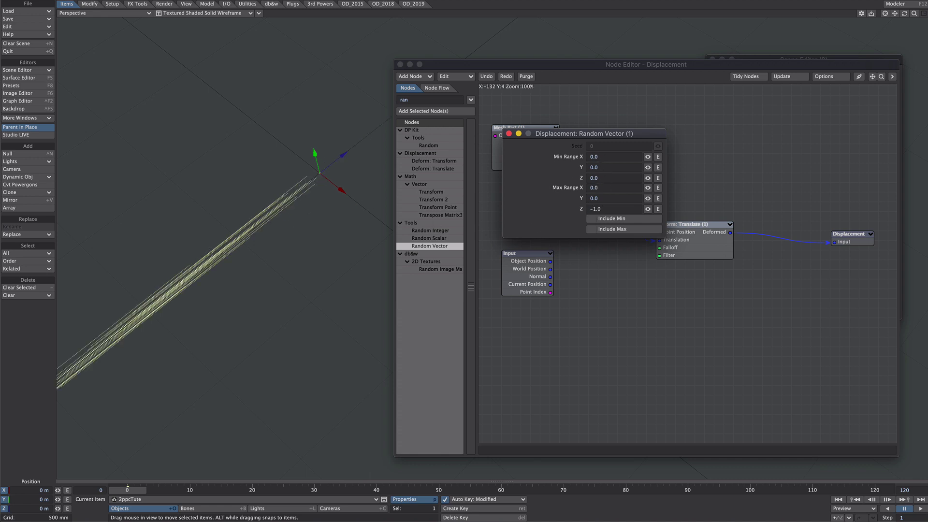
pyautogui.scroll(-3, 285, 254)
pyautogui.keyDown('alt'); pyautogui.moveTo(284, 253); pyautogui.dragTo(244, 223); pyautogui.keyUp('alt')
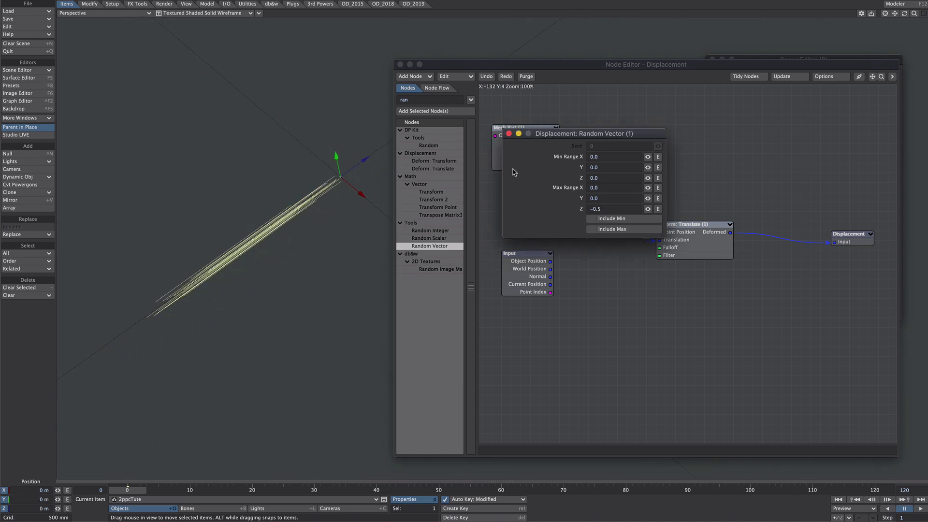
pyautogui.click(508, 134)
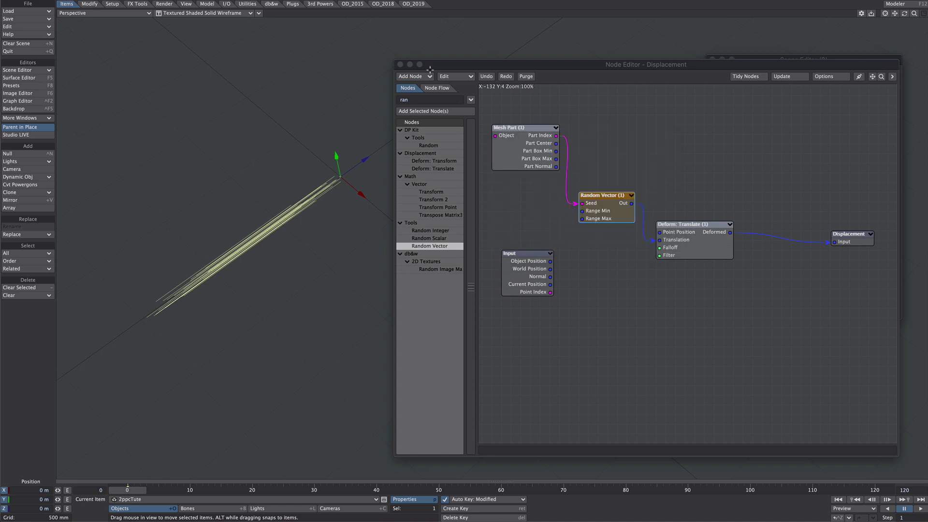
pyautogui.click(400, 65)
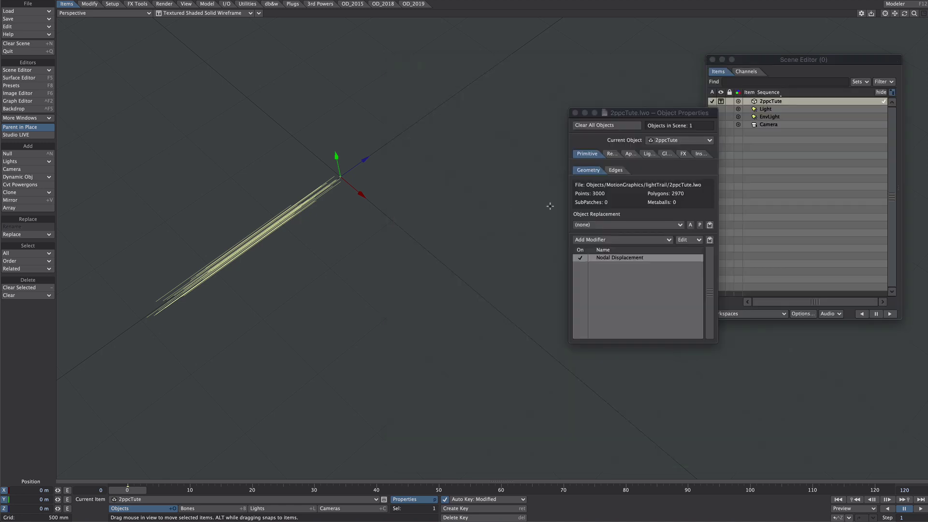
# Step: Rename the Nodal Displacement modifier as offset
pyautogui.rightClick(604, 262)
pyautogui.click(609, 282)
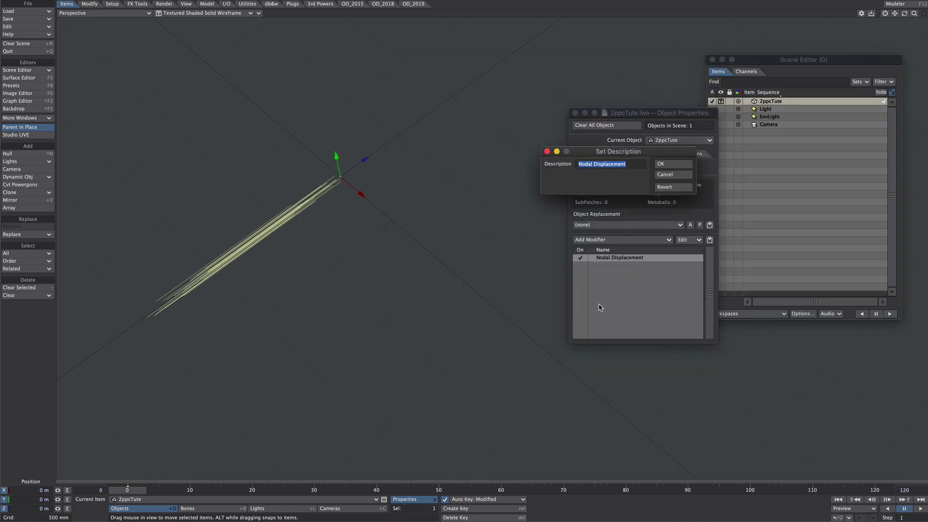
pyautogui.write('offset')
pyautogui.press('Return')
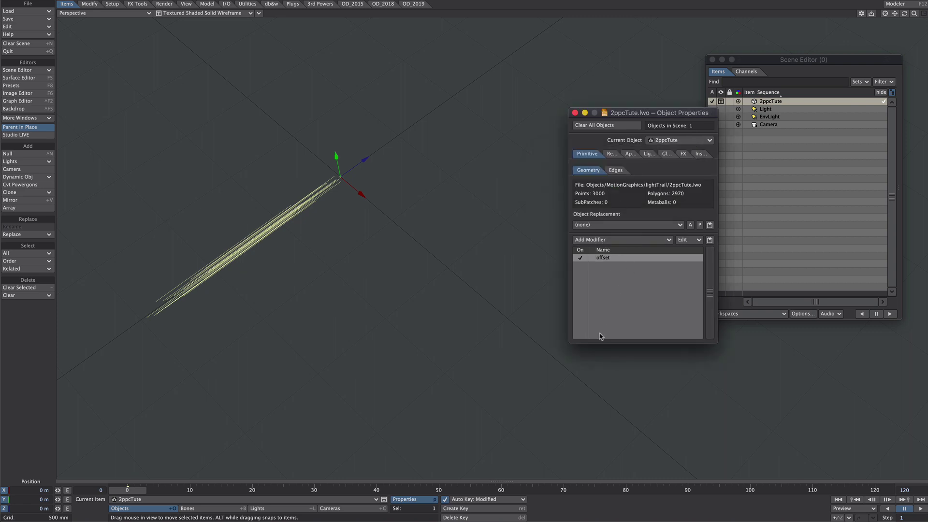
pyautogui.click(496, 274)
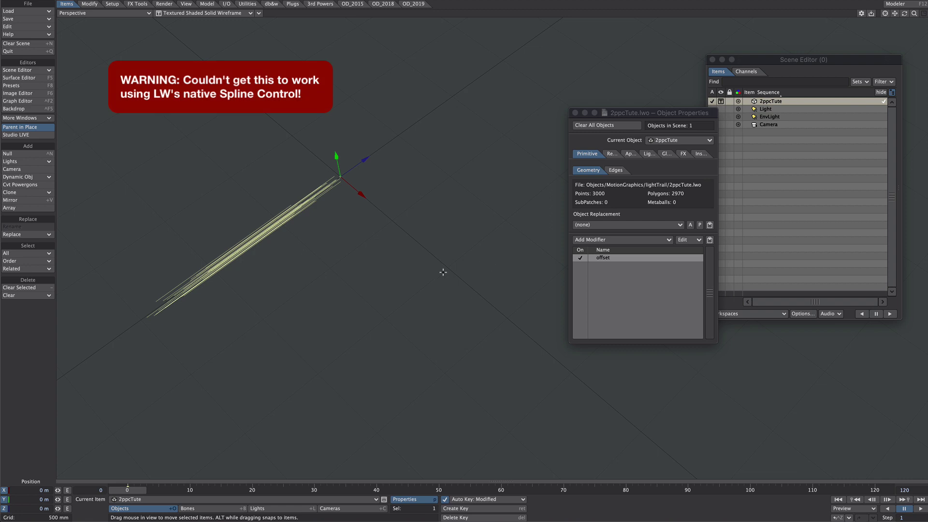
# Step: Add a db&w spline and place four knots in the Top view, curving in an S away from the strands' origin end
pyautogui.scroll(-5, 442, 271)
pyautogui.keyDown('alt'); pyautogui.keyDown('shift'); pyautogui.moveTo(471, 221); pyautogui.dragTo(416, 309); pyautogui.keyUp('shift'); pyautogui.keyUp('alt')
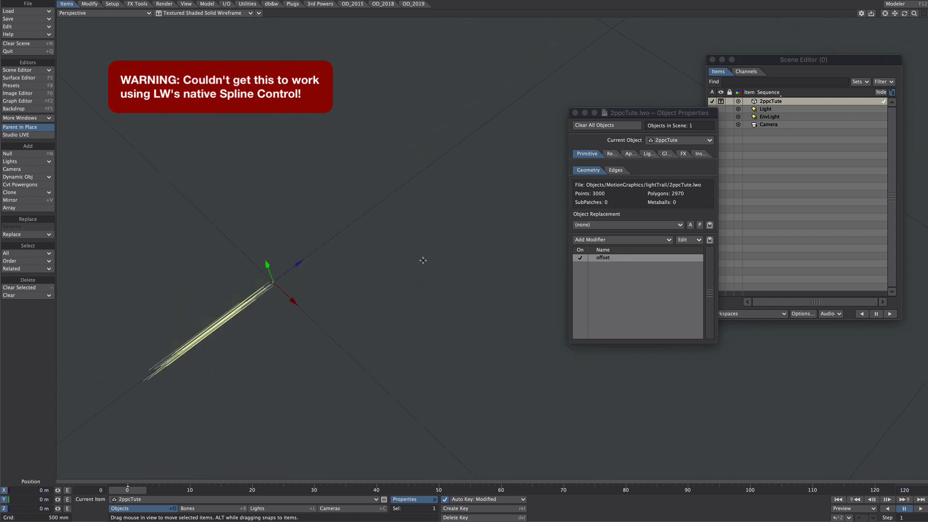
pyautogui.keyDown('alt'); pyautogui.moveTo(409, 272); pyautogui.dragTo(427, 215); pyautogui.keyUp('alt')
pyautogui.click(271, 4)
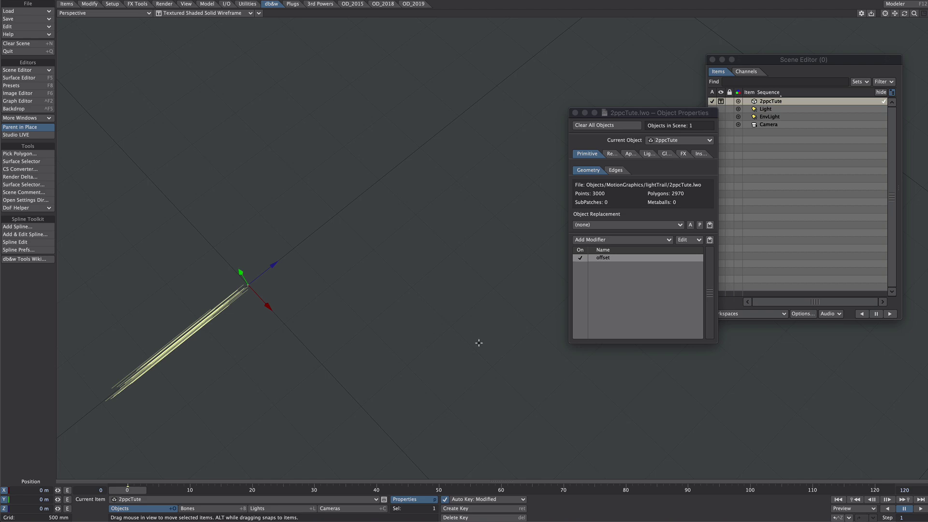
pyautogui.press('2')
pyautogui.keyDown('alt'); pyautogui.moveTo(475, 321); pyautogui.dragTo(364, 325); pyautogui.keyUp('alt')
pyautogui.click(32, 235)
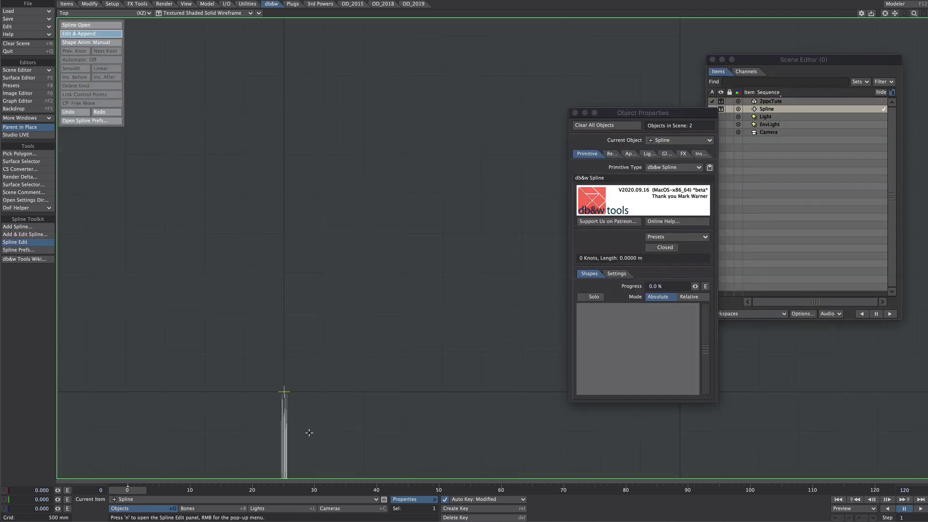
pyautogui.click(282, 368)
pyautogui.moveTo(314, 398); pyautogui.dragTo(331, 339)
pyautogui.moveTo(267, 241); pyautogui.dragTo(325, 157)
pyautogui.moveTo(333, 113); pyautogui.dragTo(333, 58)
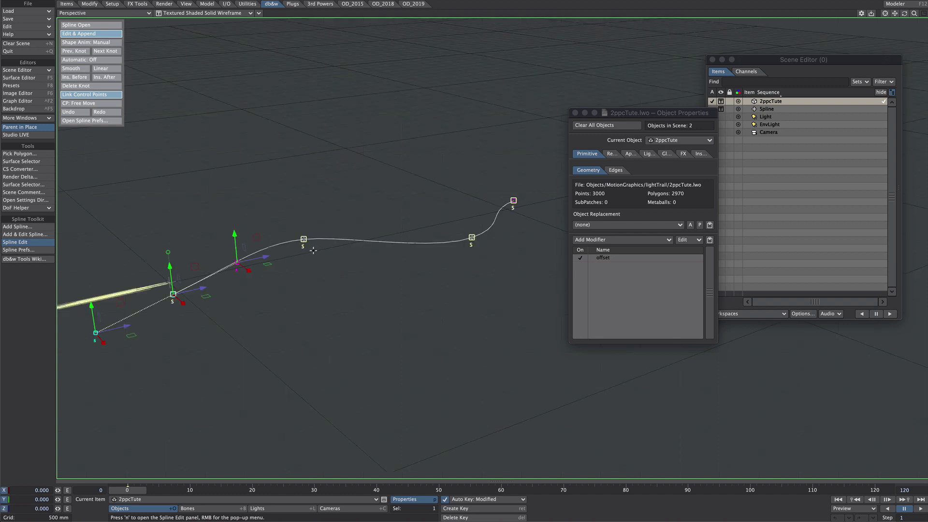
# Step: Raise the spline's second knot and lower its third knot in the Perspective view to give the curve height variation
pyautogui.click(304, 239)
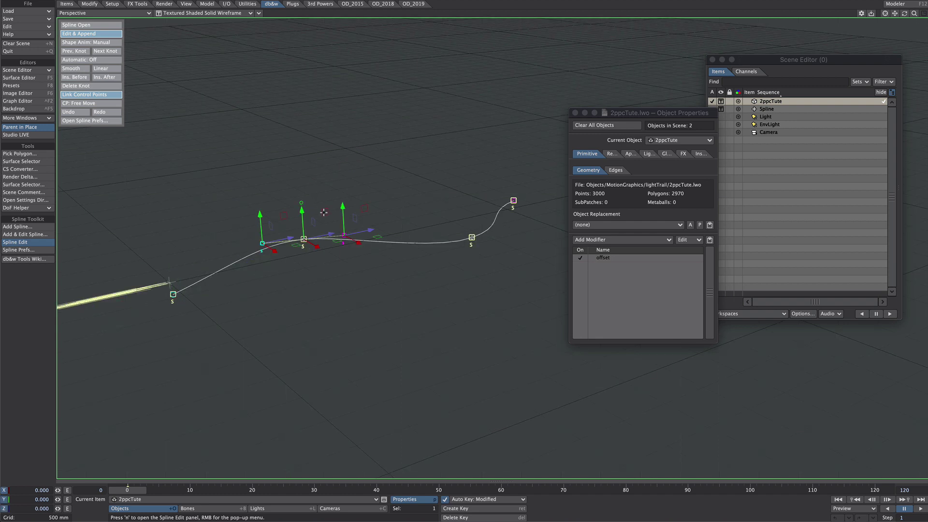
pyautogui.moveTo(260, 223); pyautogui.dragTo(260, 197)
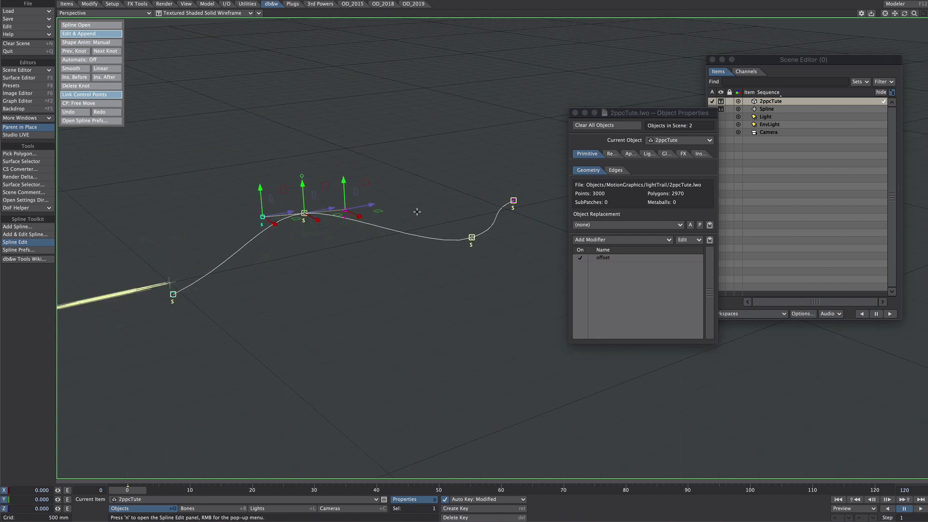
pyautogui.click(471, 238)
pyautogui.moveTo(472, 238)
pyautogui.mouseDown()
pyautogui.moveTo(449, 252)
pyautogui.moveTo(464, 253)
pyautogui.mouseUp()
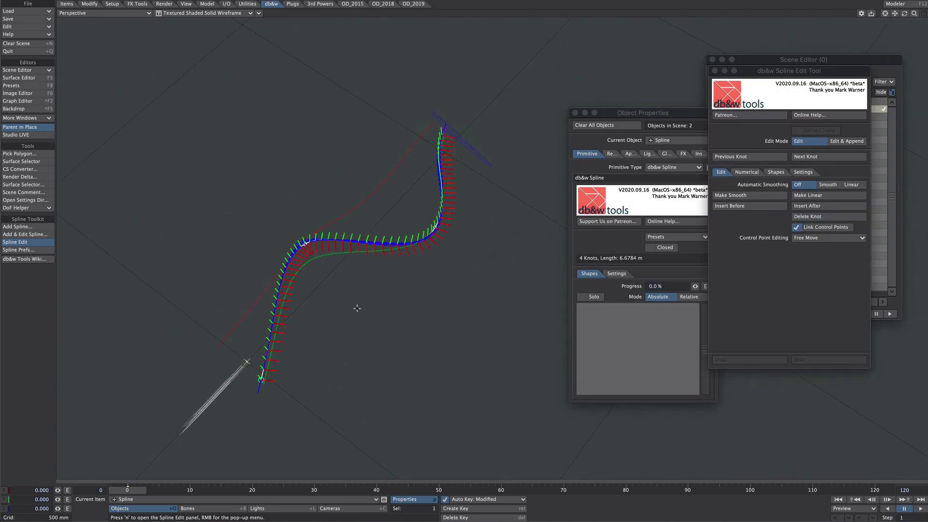
# Step: Set the selected spline's Display Alignment to Ribbon in the db&w spline preferences
pyautogui.keyDown('alt'); pyautogui.moveTo(362, 303); pyautogui.dragTo(318, 207); pyautogui.keyUp('alt')
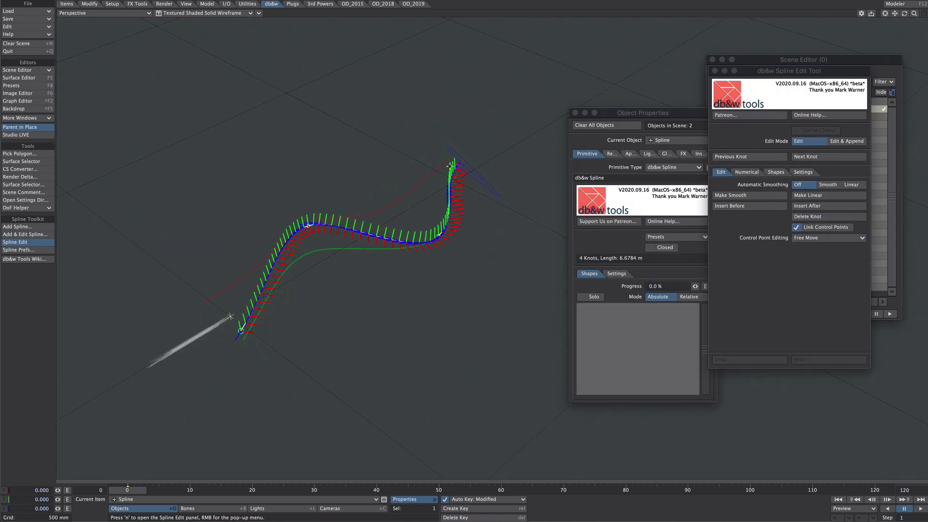
pyautogui.keyDown('alt'); pyautogui.moveTo(381, 272); pyautogui.dragTo(427, 336); pyautogui.keyUp('alt')
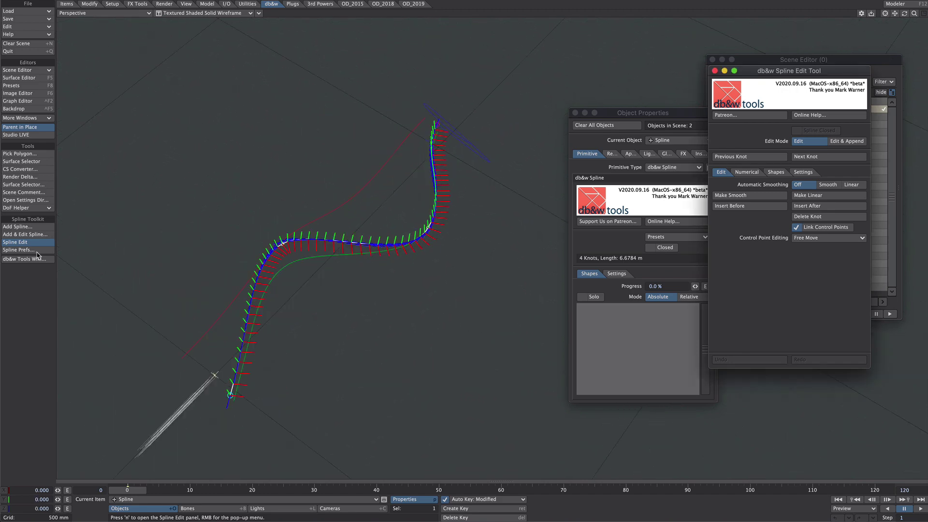
pyautogui.click(37, 250)
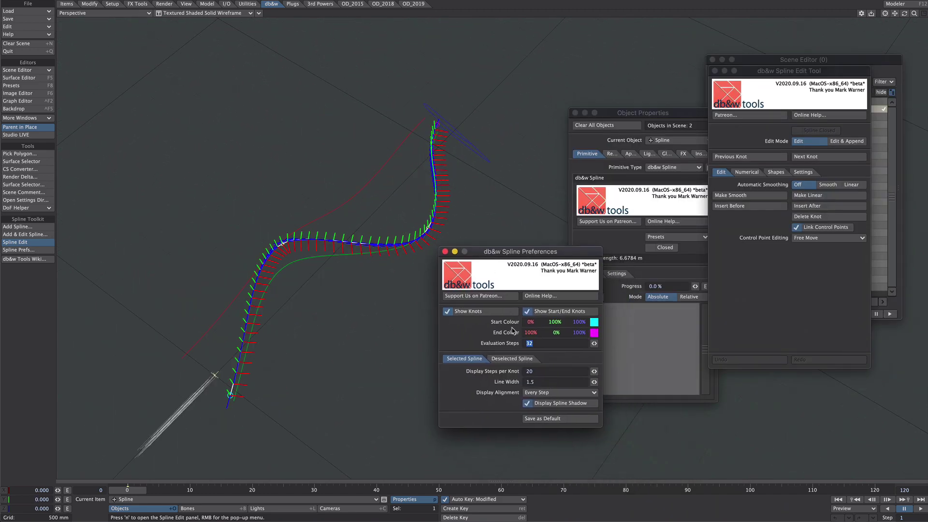
pyautogui.click(542, 392)
pyautogui.click(543, 407)
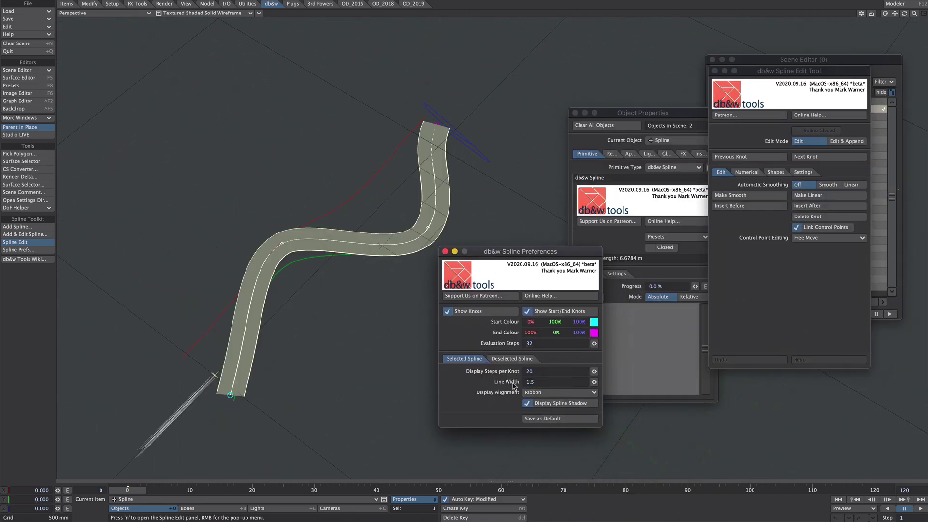
# Step: Frame the spline closely in the Perspective view and match the selected camera to that viewport perspective
pyautogui.moveTo(399, 276)
pyautogui.keyDown('alt'); pyautogui.mouseDown()
pyautogui.moveTo(415, 265)
pyautogui.moveTo(413, 241)
pyautogui.mouseUp(); pyautogui.keyUp('alt')
pyautogui.keyDown('alt'); pyautogui.moveTo(368, 271); pyautogui.dragTo(309, 266); pyautogui.keyUp('alt')
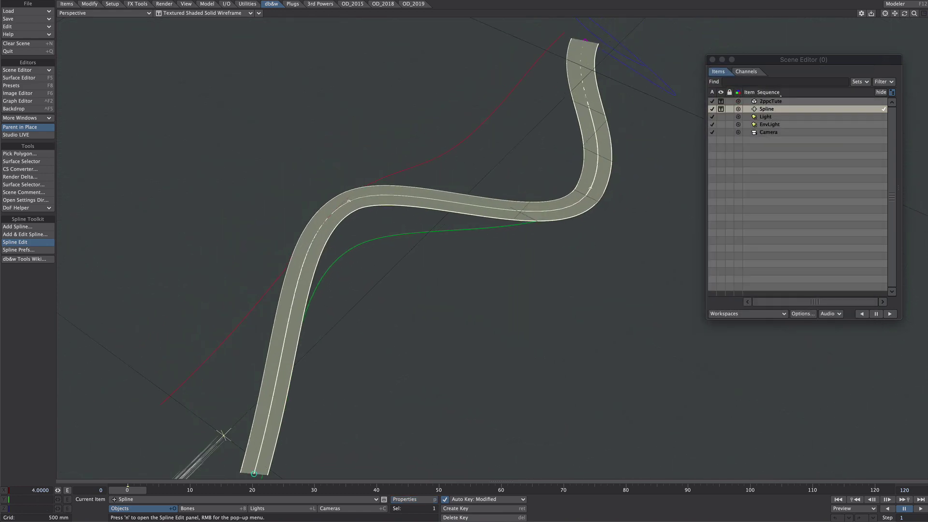
pyautogui.keyDown('ctrl'); pyautogui.keyDown('alt'); pyautogui.moveTo(367, 270); pyautogui.dragTo(411, 262); pyautogui.keyUp('alt'); pyautogui.keyUp('ctrl')
pyautogui.moveTo(577, 246)
pyautogui.keyDown('alt'); pyautogui.keyDown('shift'); pyautogui.mouseDown()
pyautogui.moveTo(596, 253)
pyautogui.moveTo(571, 238)
pyautogui.moveTo(577, 252)
pyautogui.mouseUp(); pyautogui.keyUp('shift'); pyautogui.keyUp('alt')
pyautogui.moveTo(563, 290)
pyautogui.keyDown('alt'); pyautogui.mouseDown()
pyautogui.moveTo(568, 271)
pyautogui.moveTo(565, 307)
pyautogui.mouseUp(); pyautogui.keyUp('alt')
pyautogui.hotkey('shift', 'c')
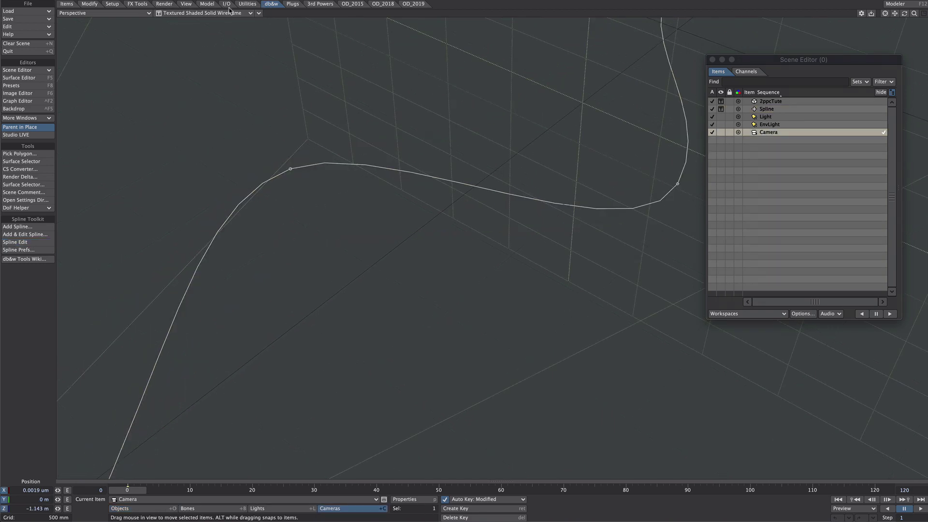
pyautogui.click(258, 13)
pyautogui.moveTo(275, 146)
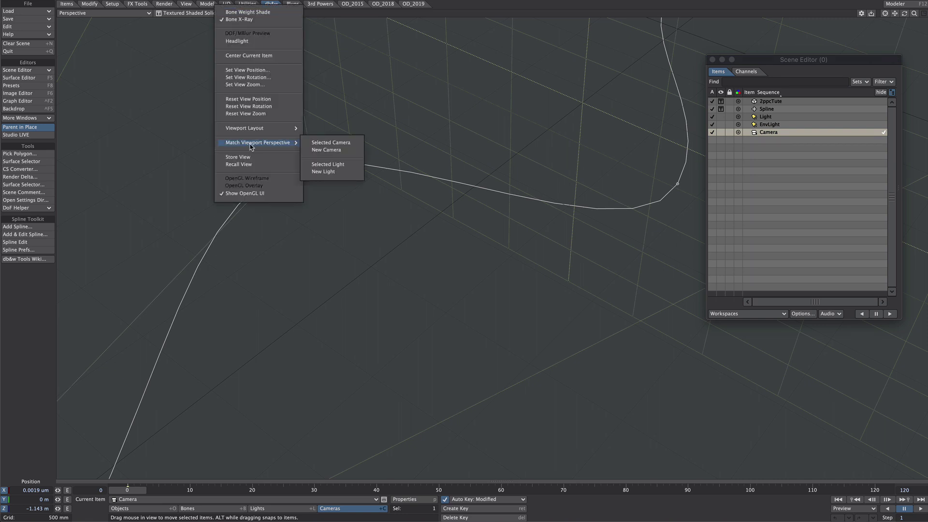
pyautogui.click(329, 142)
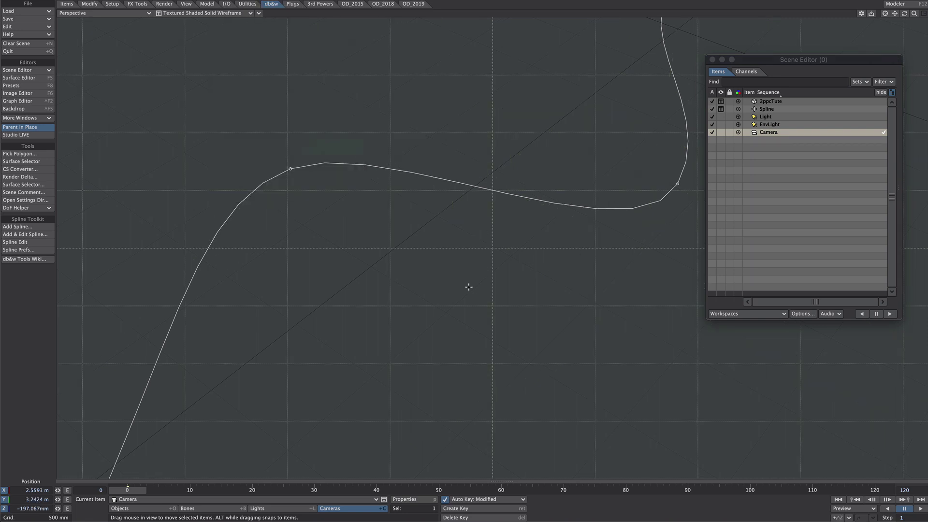
# Step: Switch to the camera view, adjust the camera's framing of the spline and return to object selection
pyautogui.press('6')
pyautogui.moveTo(418, 327); pyautogui.dragTo(482, 318)
pyautogui.click(133, 509)
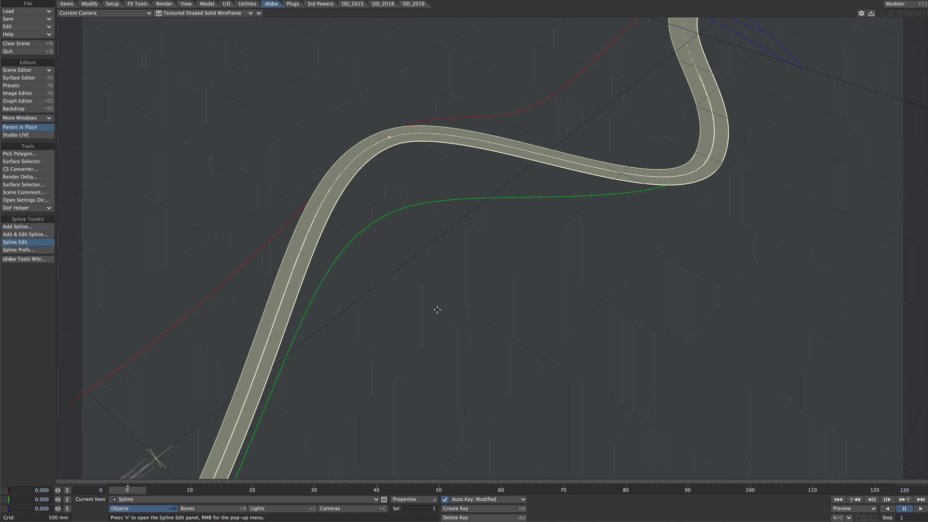
# Step: Return to the Perspective view and disable the offset modifier on the 2ppcTute object
pyautogui.press('4')
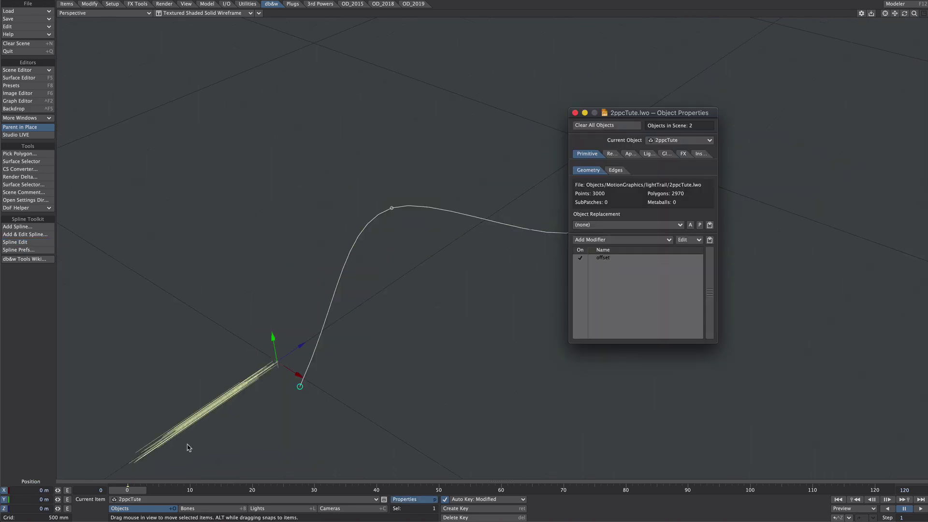
pyautogui.click(605, 259)
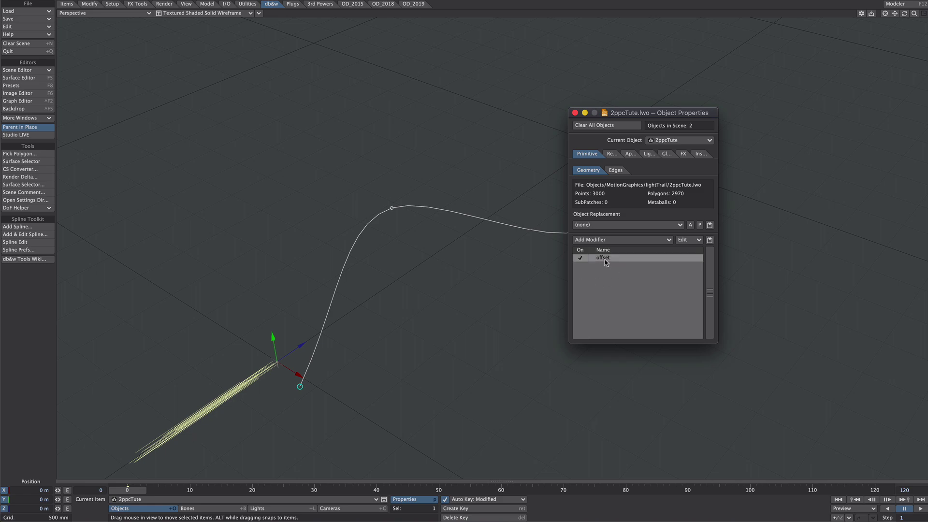
pyautogui.click(581, 258)
# Step: Add a second Nodal Displacement modifier to 2ppcTute and rename it as Spline
pyautogui.click(603, 241)
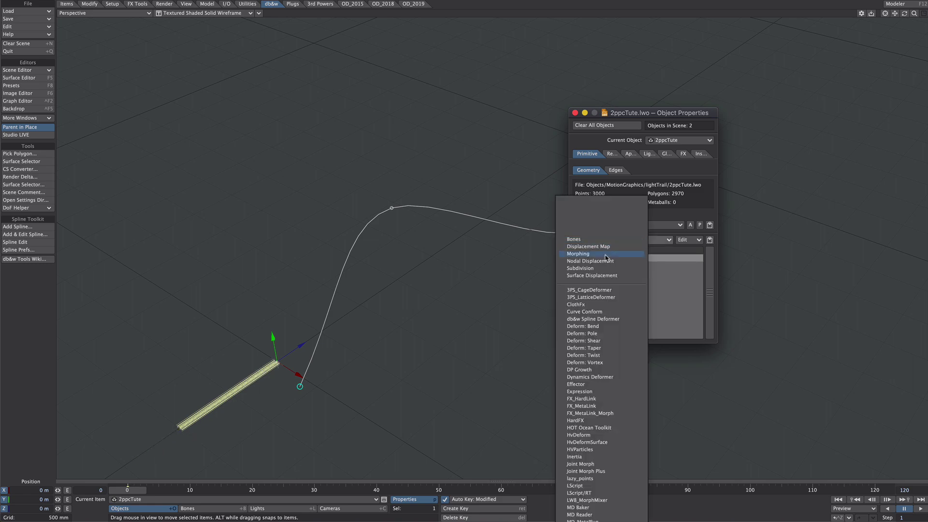
pyautogui.click(606, 255)
pyautogui.click(614, 266)
pyautogui.rightClick(615, 266)
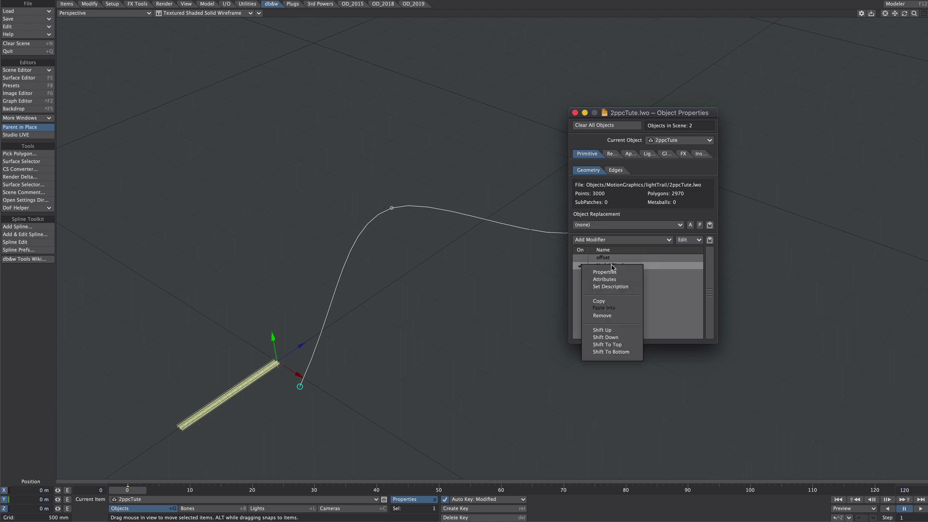
pyautogui.click(609, 287)
pyautogui.write('Spline')
pyautogui.press('Return')
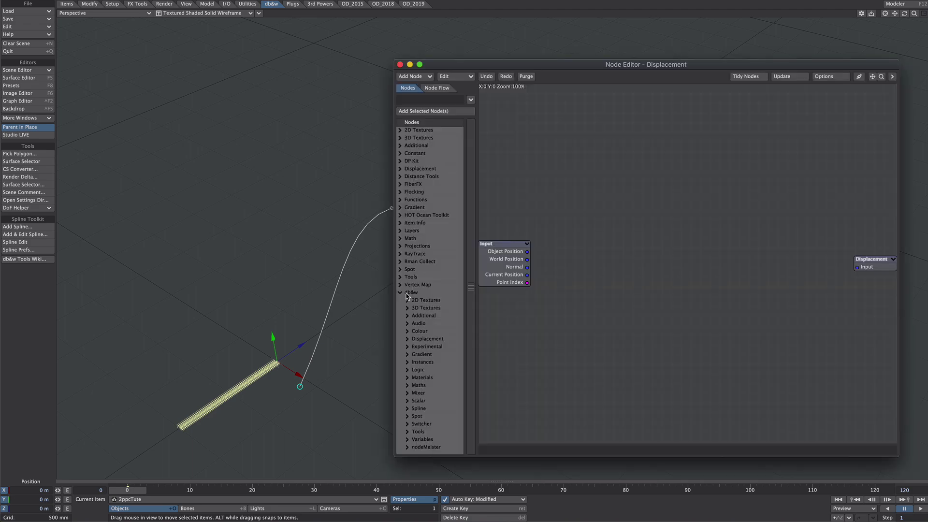
# Step: Add a db&w Spline Deformation node to the new displacement network and assign Spline as its spline
pyautogui.click(407, 409)
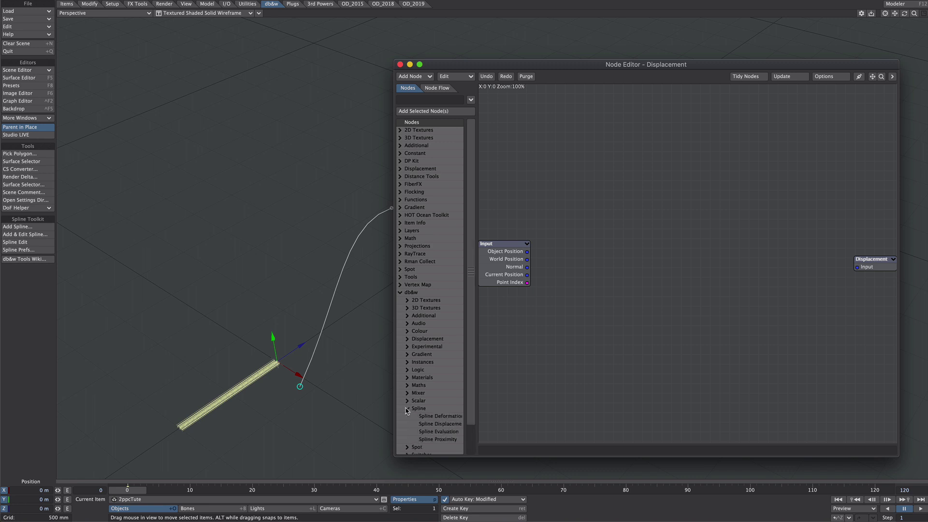
pyautogui.doubleClick(442, 416)
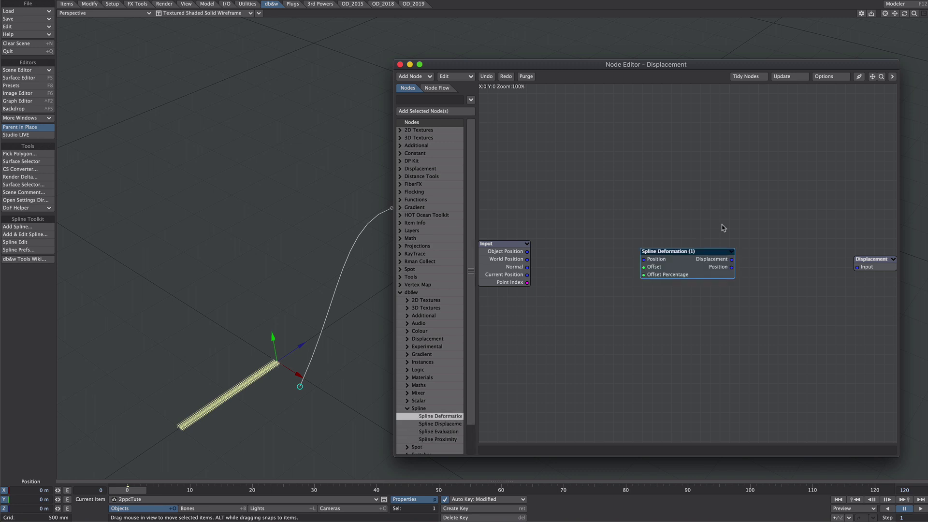
pyautogui.doubleClick(672, 273)
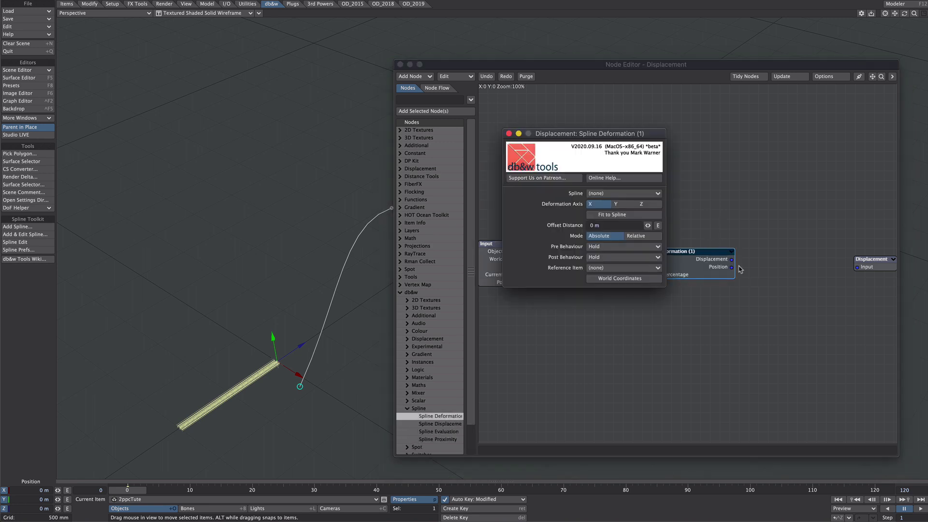
pyautogui.click(621, 193)
pyautogui.click(609, 196)
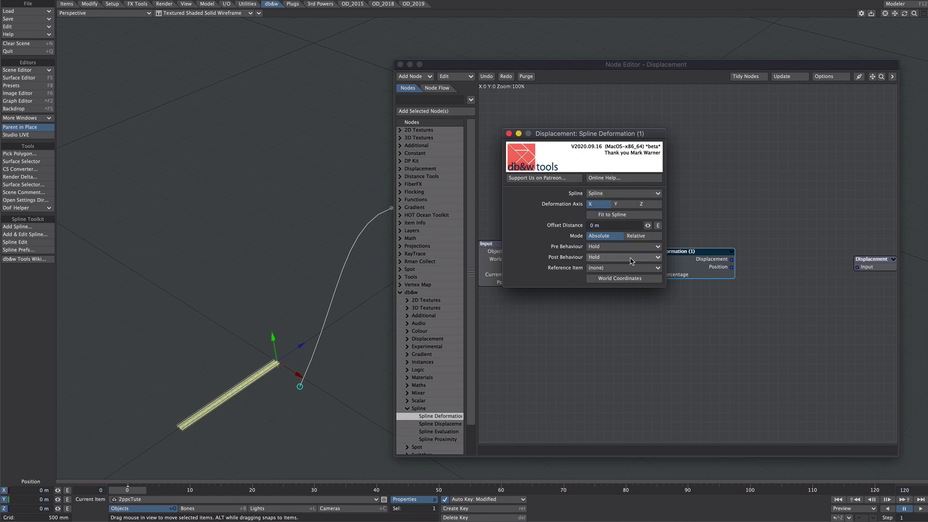
# Step: Connect the Spline Deformation node's Displacement output to the final Displacement input and set its deformation axis to Z
pyautogui.click(730, 262)
pyautogui.moveTo(731, 259); pyautogui.dragTo(857, 267)
pyautogui.keyDown('alt'); pyautogui.moveTo(354, 323); pyautogui.dragTo(318, 309); pyautogui.keyUp('alt')
pyautogui.doubleClick(693, 275)
pyautogui.click(642, 205)
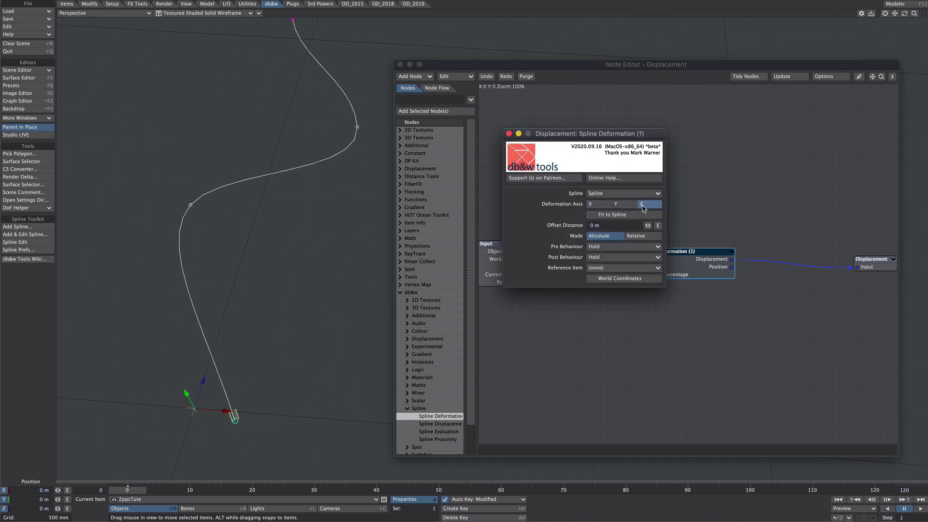
# Step: Set both the pre and post behaviour of the Spline Deformation node to Extend
pyautogui.click(261, 438)
pyautogui.click(595, 246)
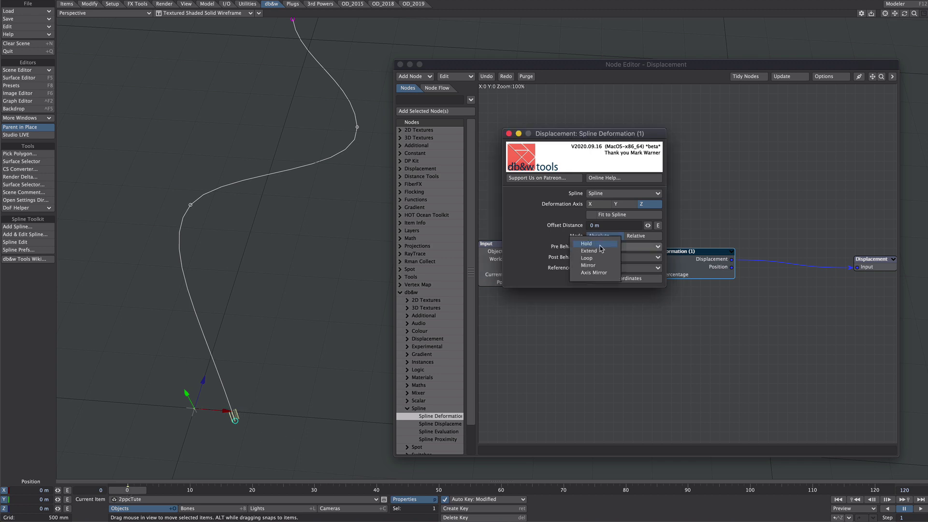
pyautogui.click(600, 246)
pyautogui.click(599, 246)
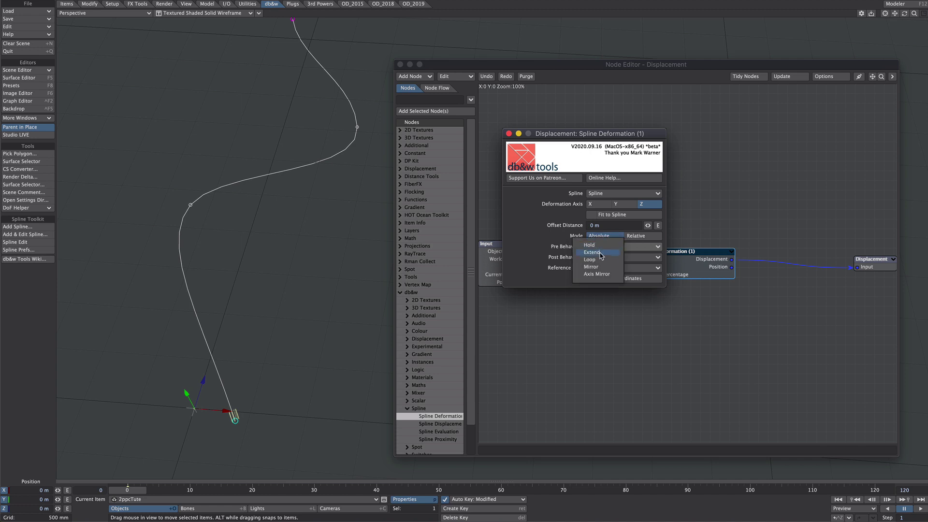
pyautogui.click(599, 252)
pyautogui.click(603, 257)
pyautogui.click(602, 264)
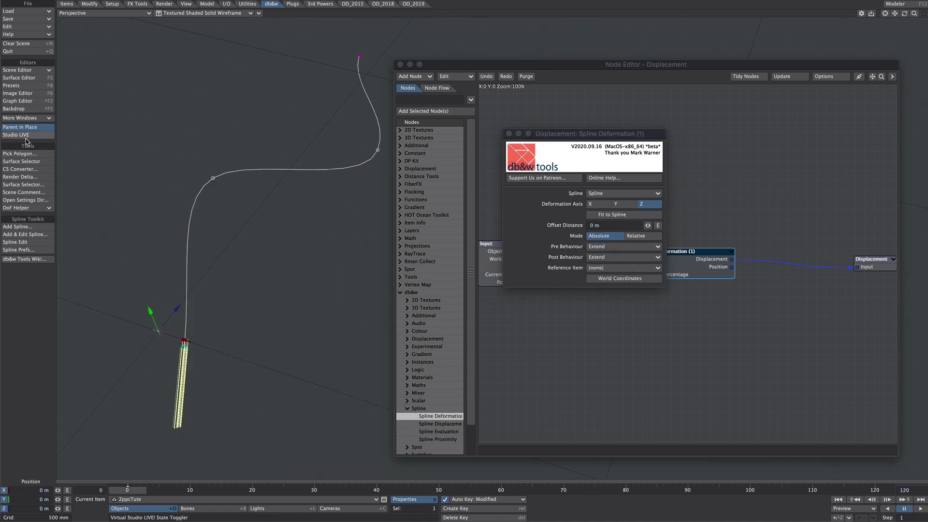
# Step: Enable Studio LIVE and slide the spline deformation's offset distance to about 1.43 m
pyautogui.click(42, 136)
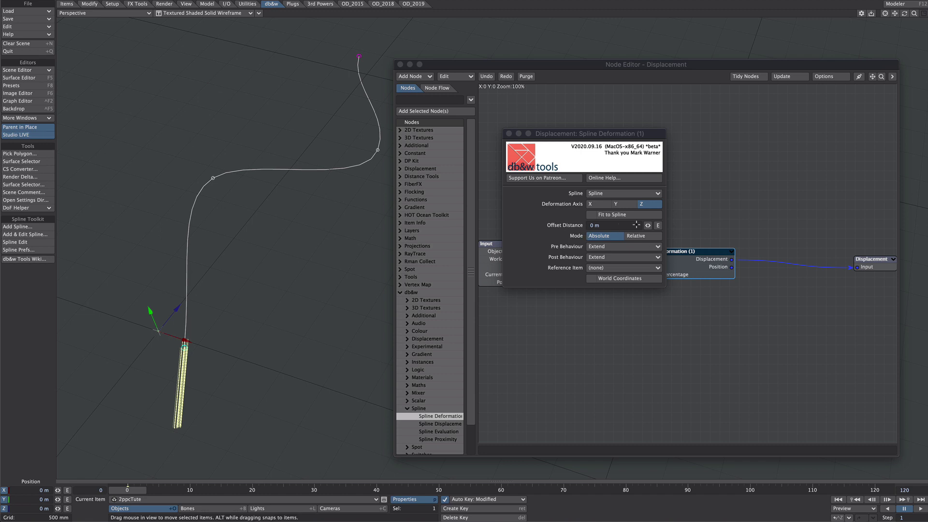
pyautogui.moveTo(649, 226)
pyautogui.mouseDown()
pyautogui.moveTo(686, 226)
pyautogui.moveTo(665, 222)
pyautogui.mouseUp()
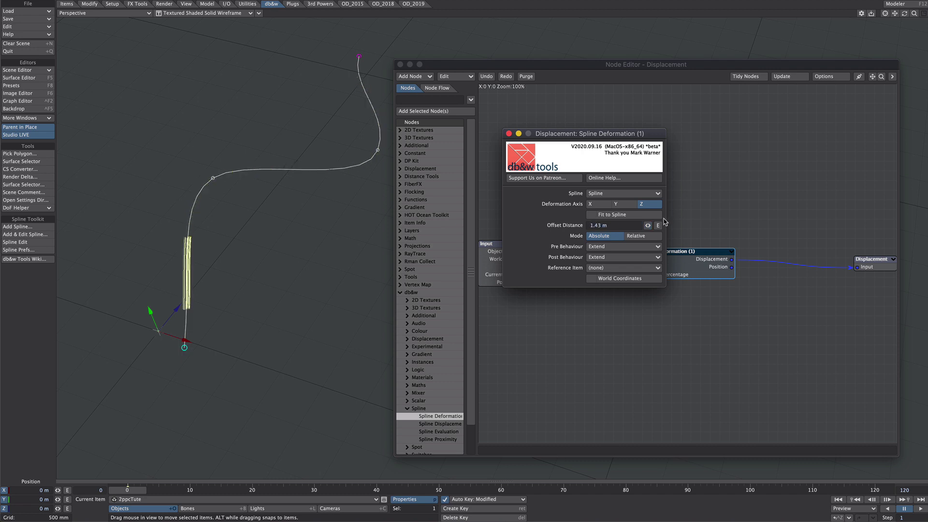
# Step: Switch the spline deformation to Relative mode, try offset percentages of 100 % and about 112.5 %, and return the offset to 0 %
pyautogui.click(635, 236)
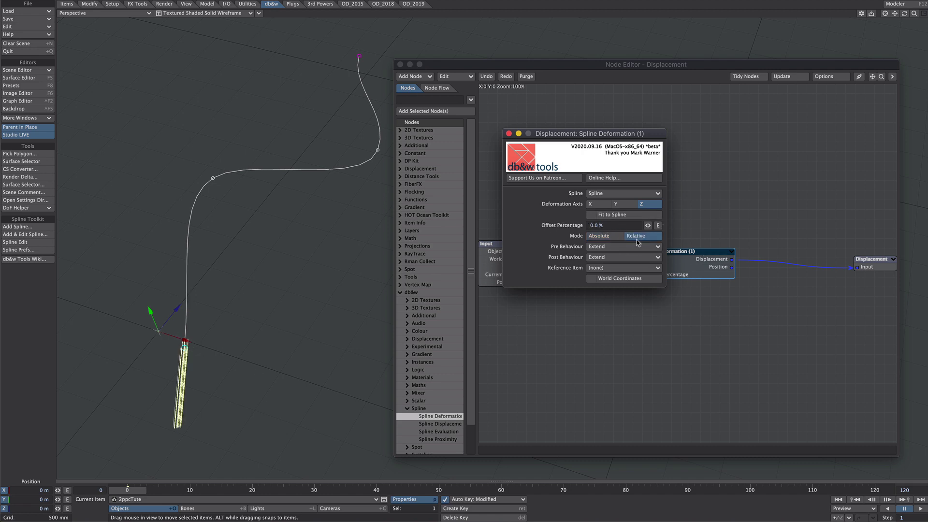
pyautogui.click(607, 225)
pyautogui.write('100')
pyautogui.press('Return')
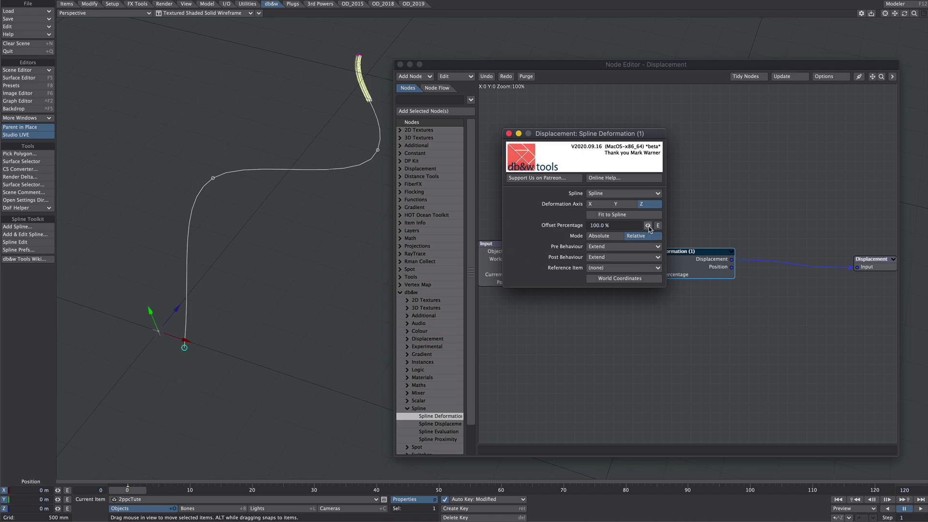
pyautogui.moveTo(648, 225); pyautogui.dragTo(659, 270)
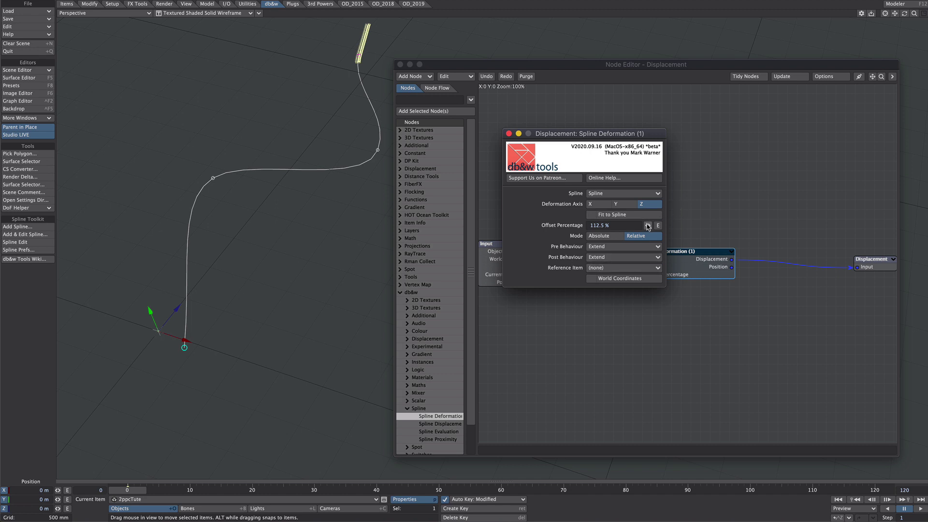
pyautogui.moveTo(648, 225); pyautogui.dragTo(539, 226)
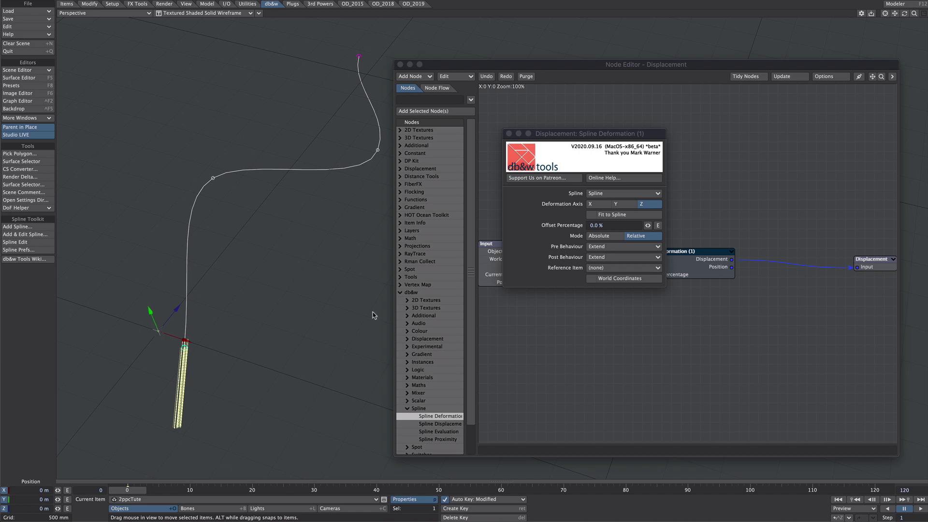
pyautogui.click(508, 133)
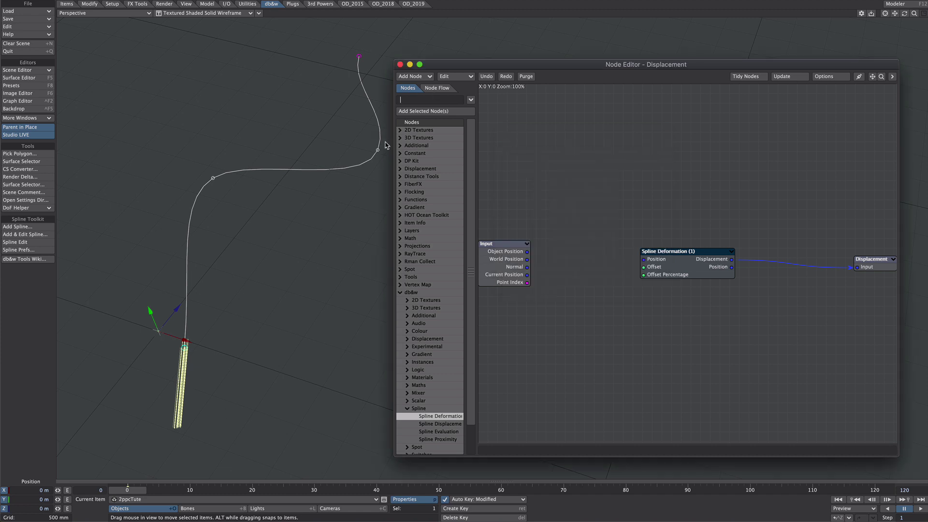
# Step: Add a Mesh Part node and a Random Scalar node, and connect Part Index to the random node's Seed
pyautogui.write('mesh')
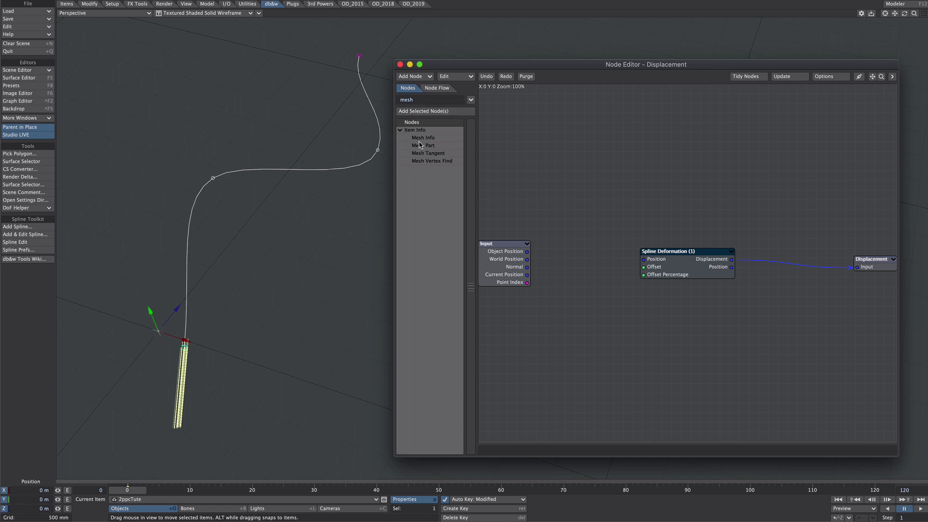
pyautogui.doubleClick(423, 145)
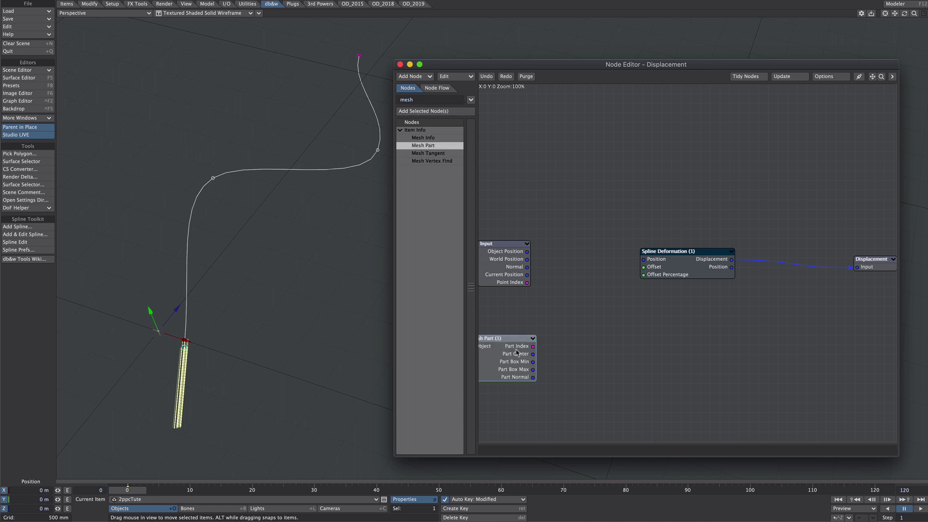
pyautogui.doubleClick(418, 100)
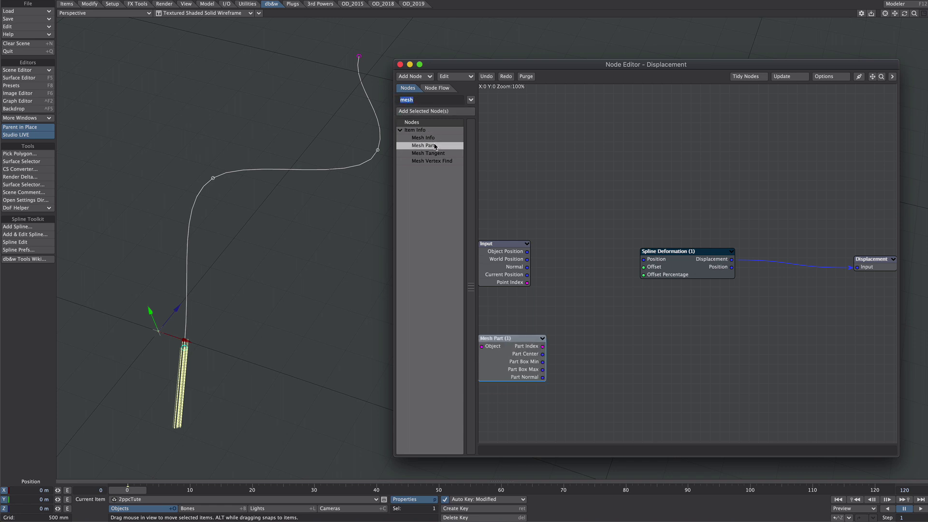
pyautogui.write('rand')
pyautogui.doubleClick(429, 169)
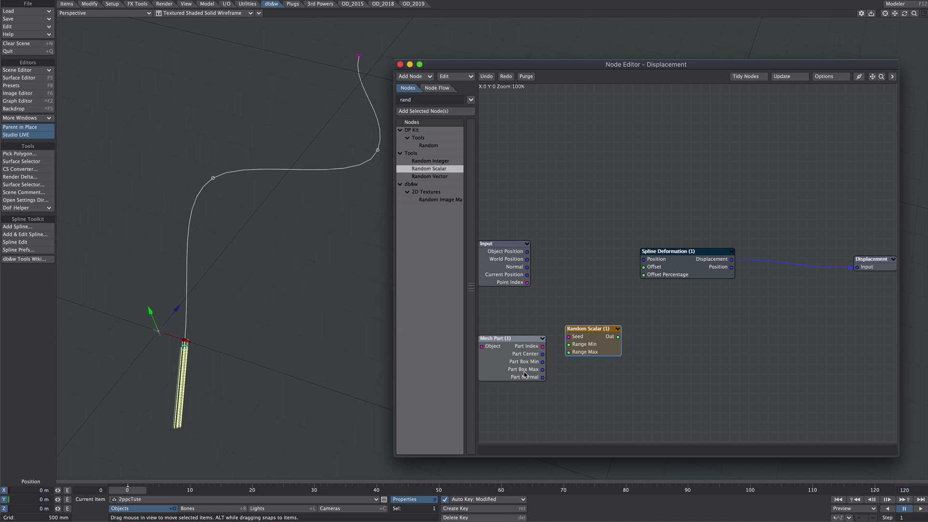
pyautogui.moveTo(543, 345); pyautogui.dragTo(569, 336)
# Step: Review the Random Scalar node's range settings and connect its output to Spline Deformation's Offset Percentage
pyautogui.doubleClick(587, 343)
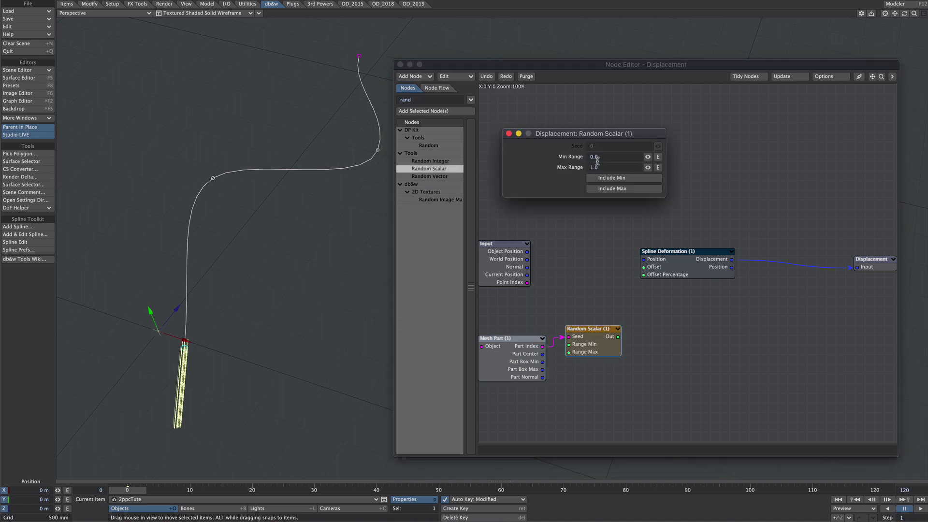
pyautogui.click(600, 187)
pyautogui.click(600, 180)
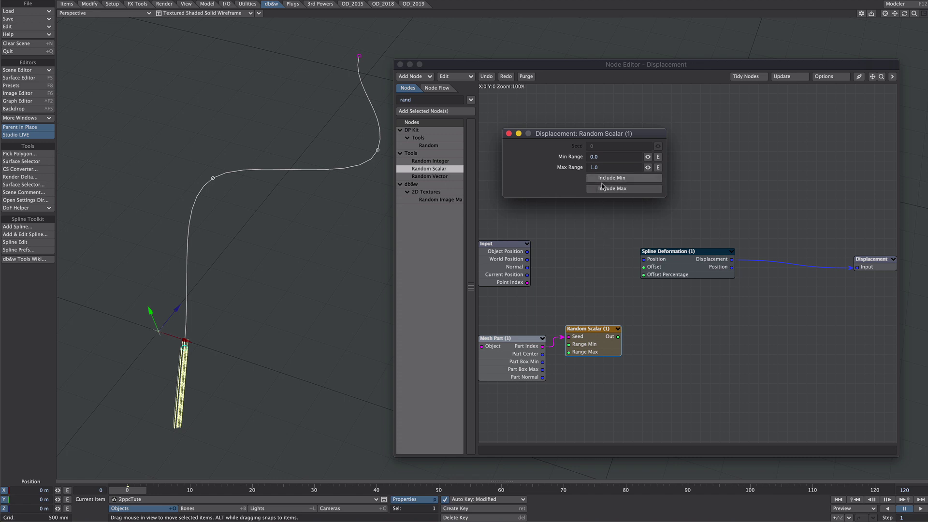
pyautogui.click(509, 134)
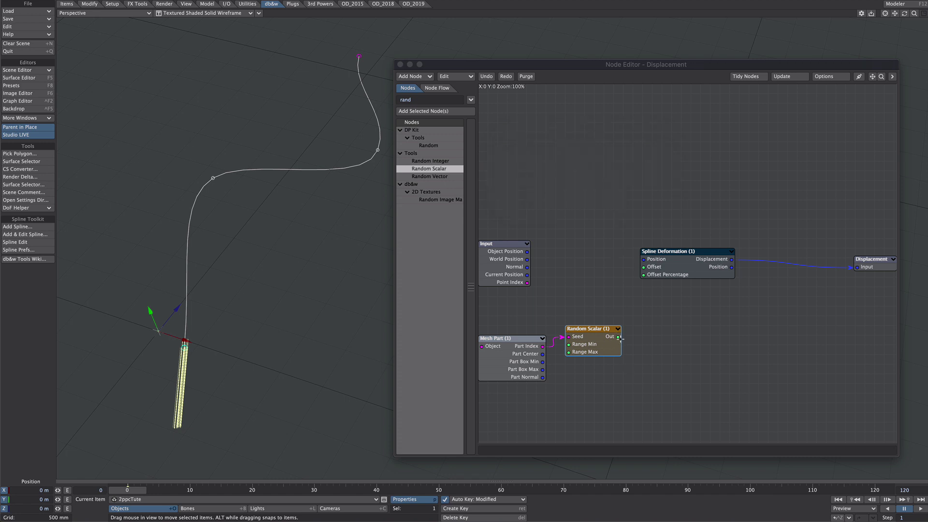
pyautogui.moveTo(618, 336); pyautogui.dragTo(652, 277)
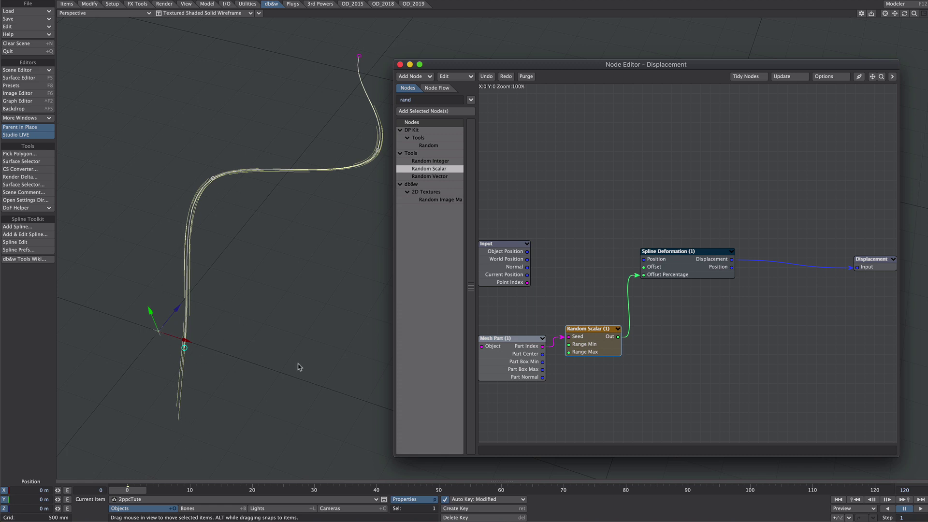
# Step: Add Time and scalar Add nodes, feed the sum of Time and the random value into Offset Percentage, and scrub the timeline to test it
pyautogui.click(647, 410)
pyautogui.doubleClick(408, 99)
pyautogui.write('time')
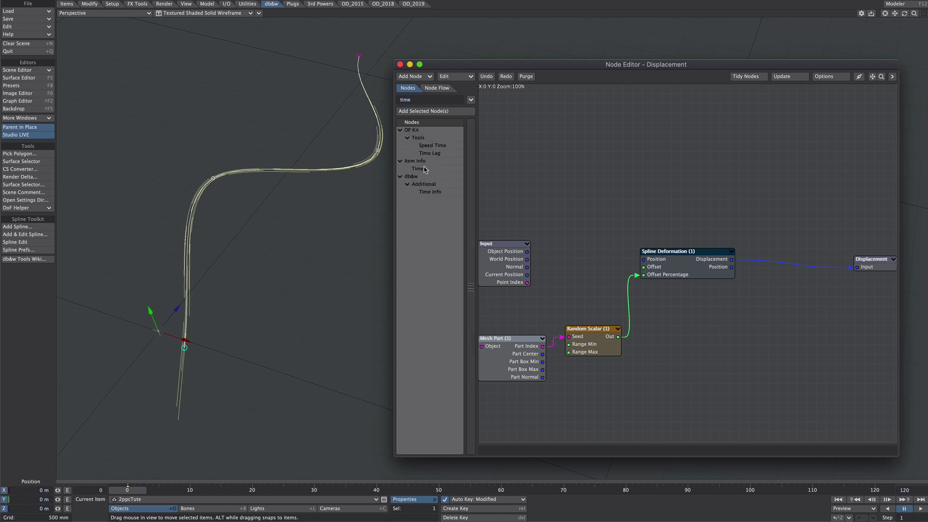
pyautogui.moveTo(424, 169); pyautogui.dragTo(692, 257)
pyautogui.write('add')
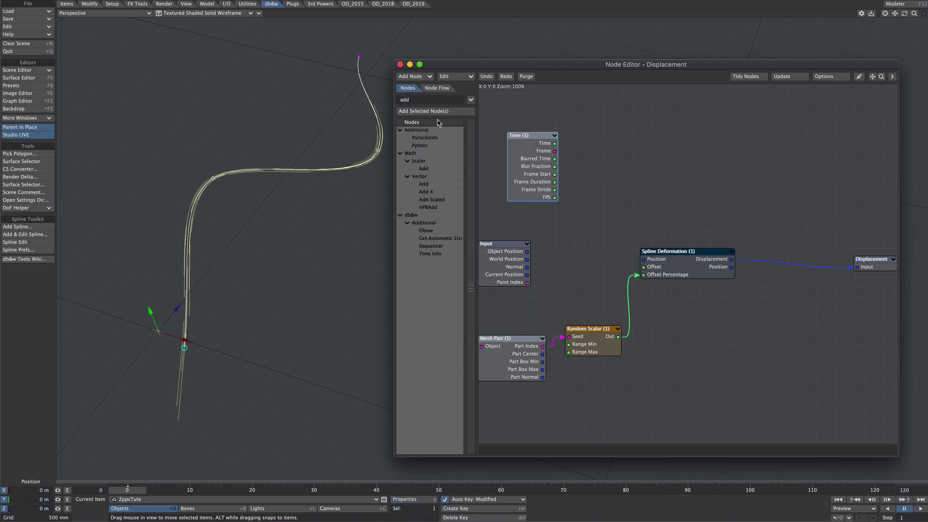
pyautogui.moveTo(424, 168); pyautogui.dragTo(603, 195)
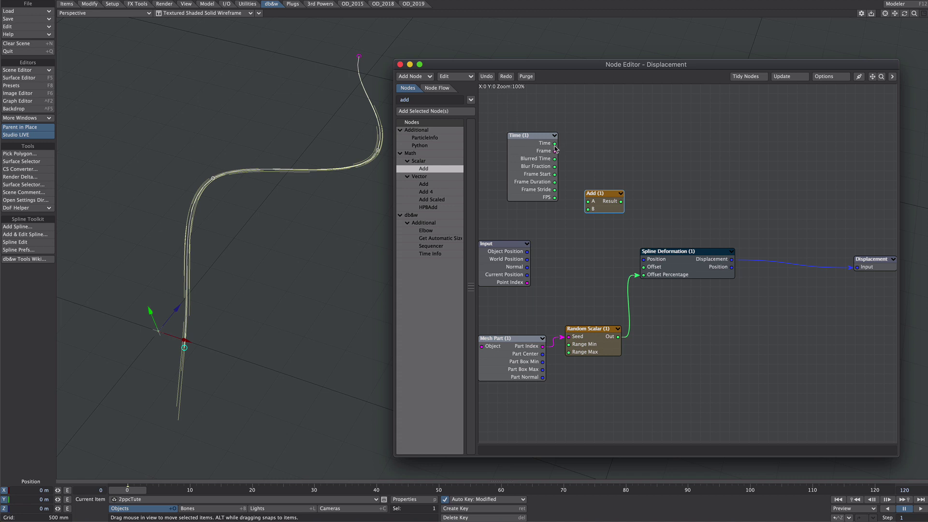
pyautogui.moveTo(554, 144); pyautogui.dragTo(588, 201)
pyautogui.moveTo(618, 337); pyautogui.dragTo(644, 275)
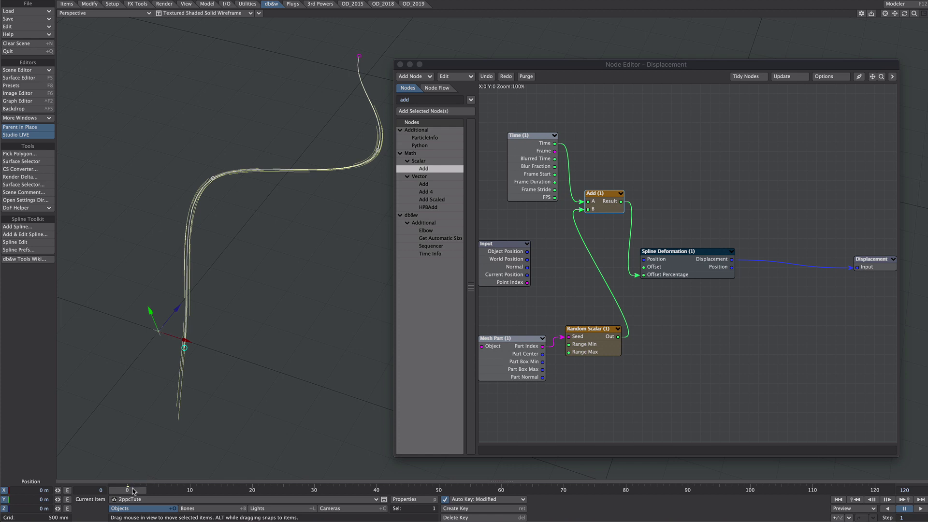
pyautogui.moveTo(133, 489); pyautogui.dragTo(263, 489)
# Step: Add a constant Scalar node to the displacement network and set its value to 4
pyautogui.click(776, 168)
pyautogui.hotkey('ctrl', 'f')
pyautogui.write('scal')
pyautogui.moveTo(419, 137); pyautogui.dragTo(536, 325)
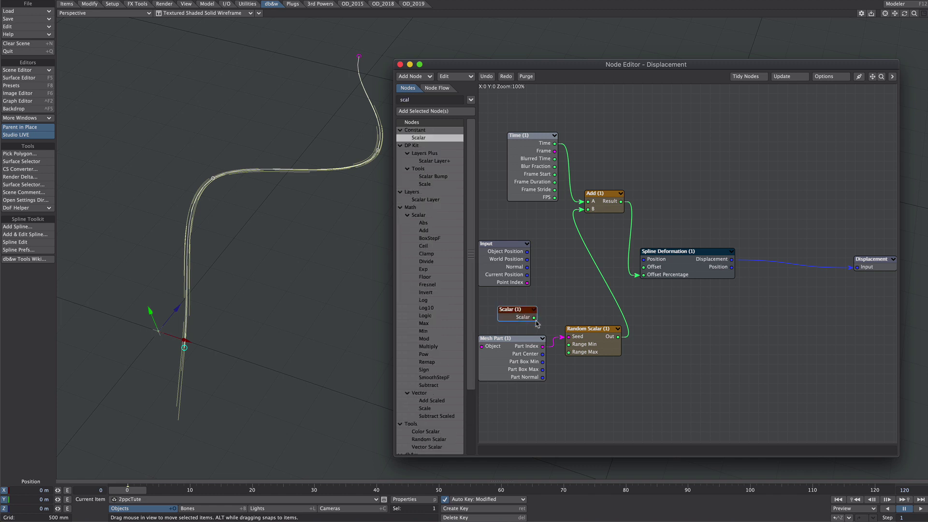
pyautogui.doubleClick(516, 317)
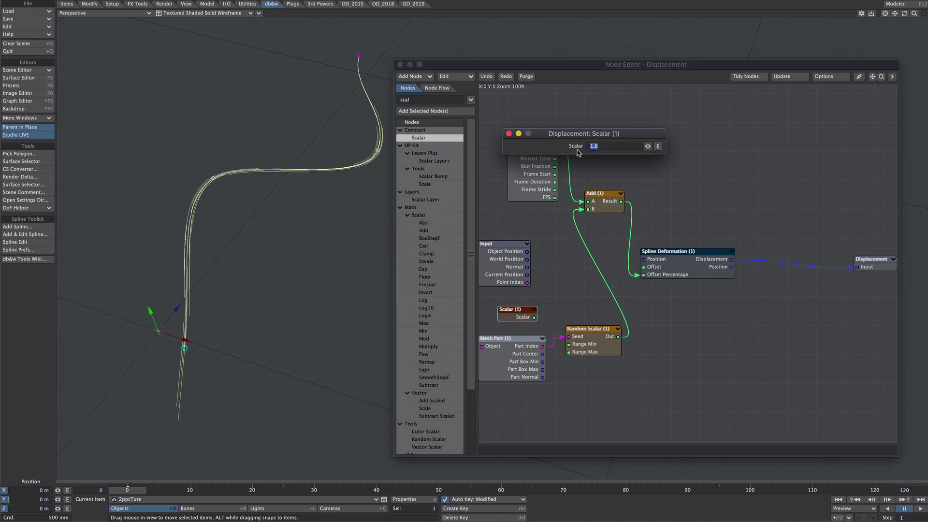
pyautogui.write('4')
pyautogui.press('Return')
# Step: Add a Multiply node and a scalar Mod node to the displacement network
pyautogui.moveTo(415, 100); pyautogui.dragTo(389, 103)
pyautogui.write('multip')
pyautogui.doubleClick(427, 146)
pyautogui.write('mod')
pyautogui.press('Return')
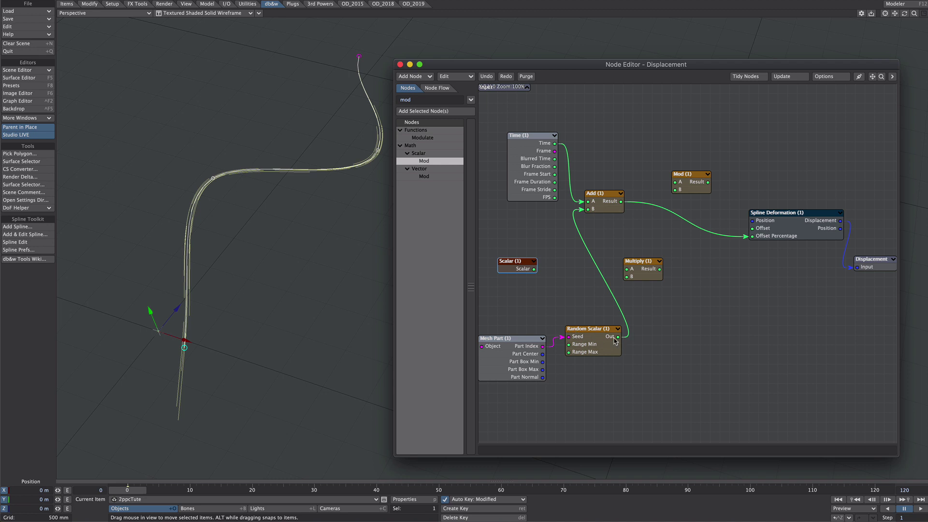
# Step: Multiply the random value by the Scalar, add Time, and route the sum through Mod with the Scalar as divisor into Offset Percentage
pyautogui.moveTo(617, 336); pyautogui.dragTo(627, 277)
pyautogui.doubleClick(528, 269)
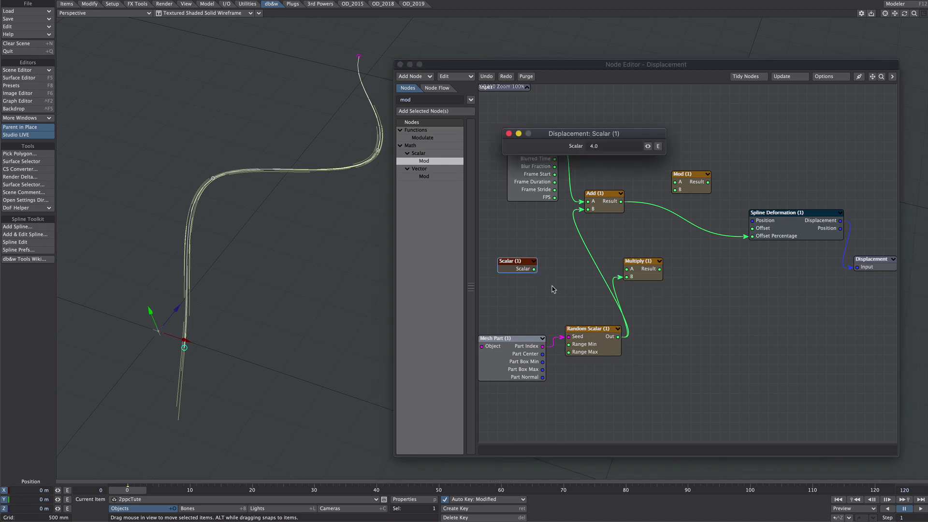
pyautogui.click(510, 135)
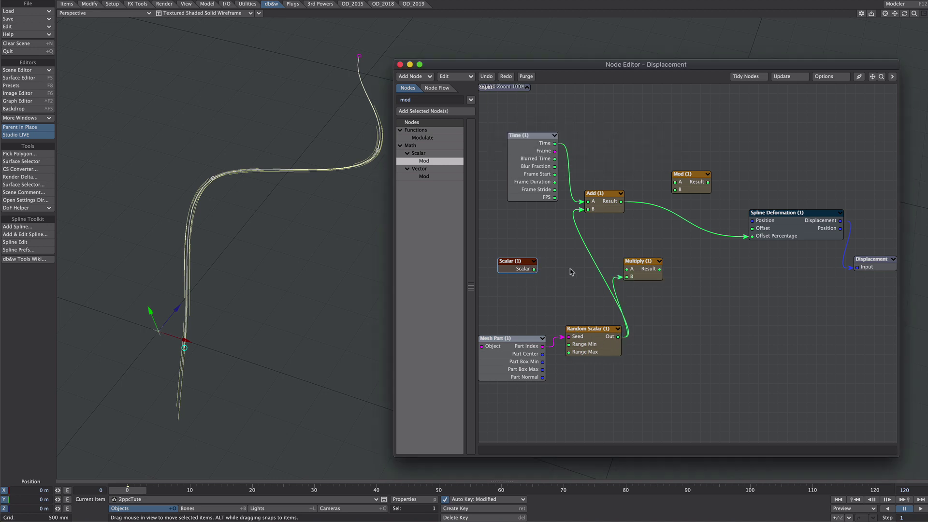
pyautogui.moveTo(533, 269); pyautogui.dragTo(688, 183)
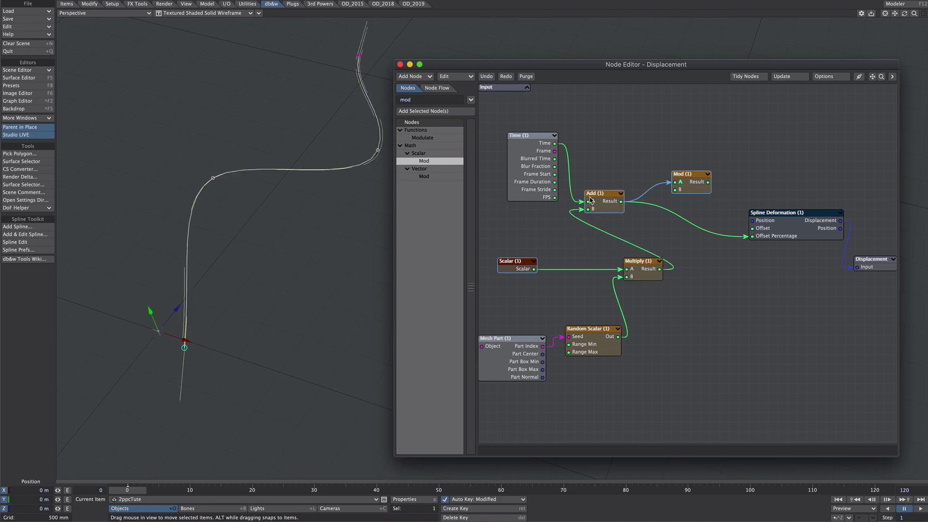
pyautogui.moveTo(534, 269); pyautogui.dragTo(759, 240)
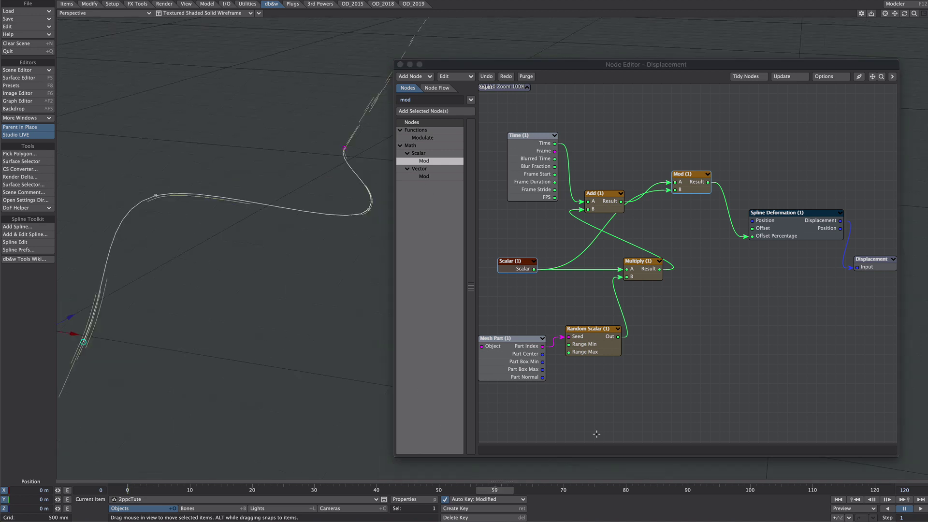
# Step: Set the scene's last frame to 4*25 and return to frame 0
pyautogui.click(897, 489)
pyautogui.write('4*25')
pyautogui.press('Return')
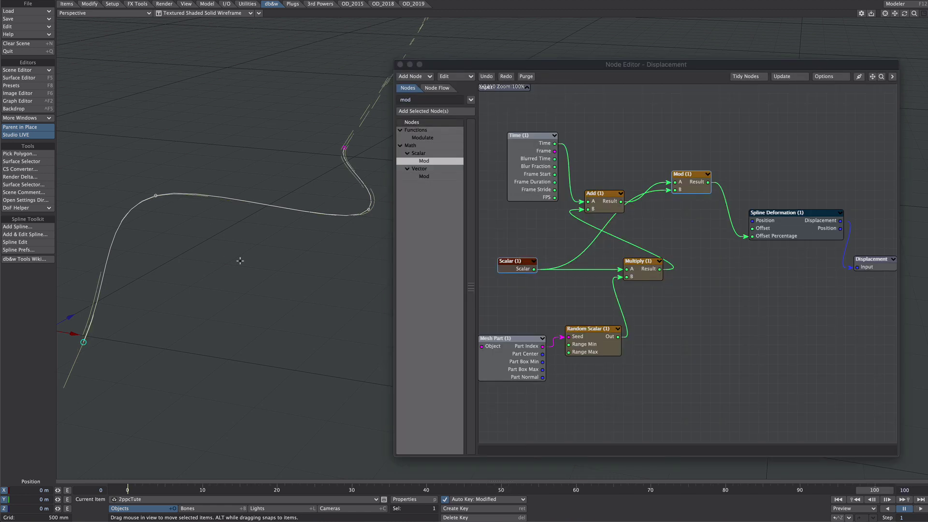
pyautogui.click(838, 501)
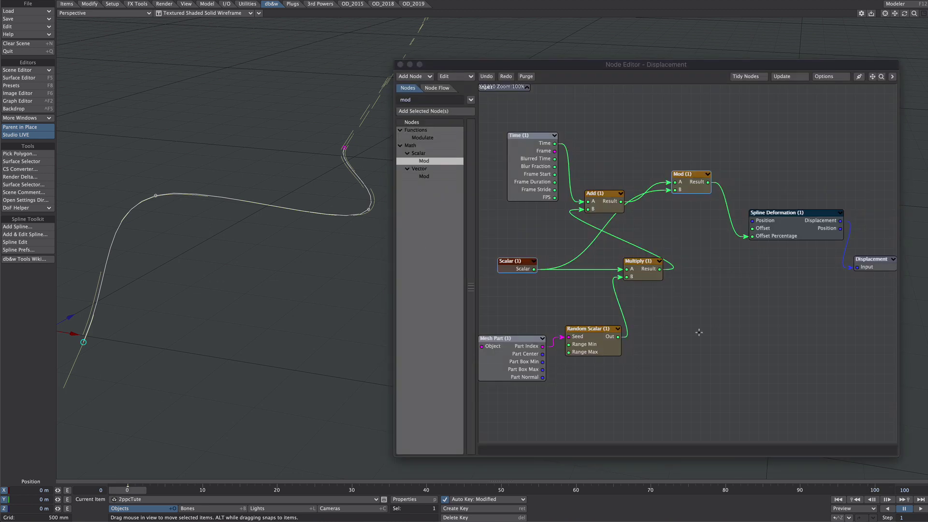
pyautogui.click(104, 490)
# Step: Set the scene's last frame to 99 and play the animation
pyautogui.click(903, 489)
pyautogui.write('99')
pyautogui.press('Return')
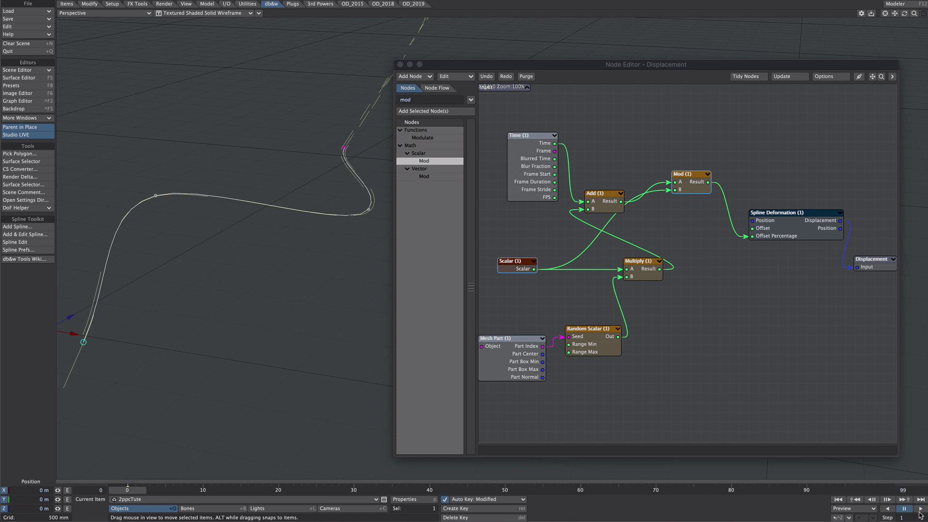
pyautogui.click(920, 510)
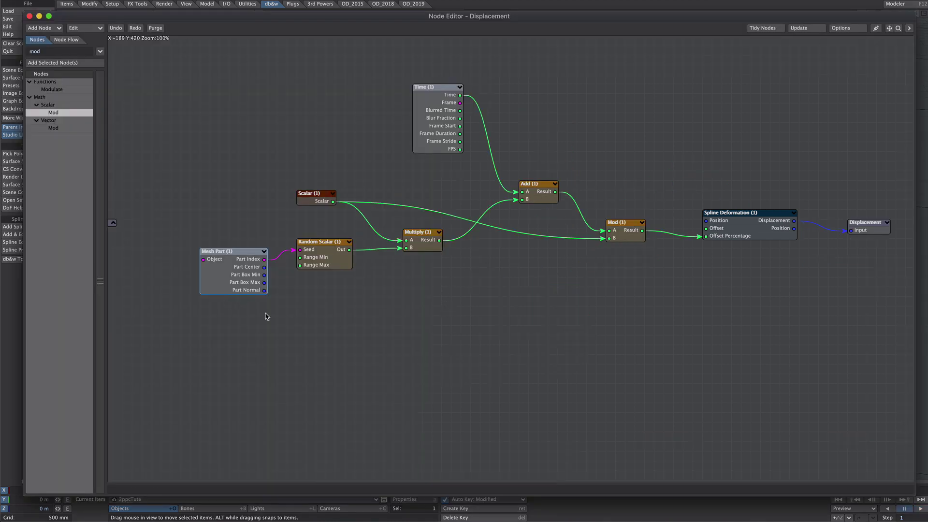
# Step: Check the constant Scalar node's value in its settings
pyautogui.doubleClick(322, 202)
pyautogui.click(508, 133)
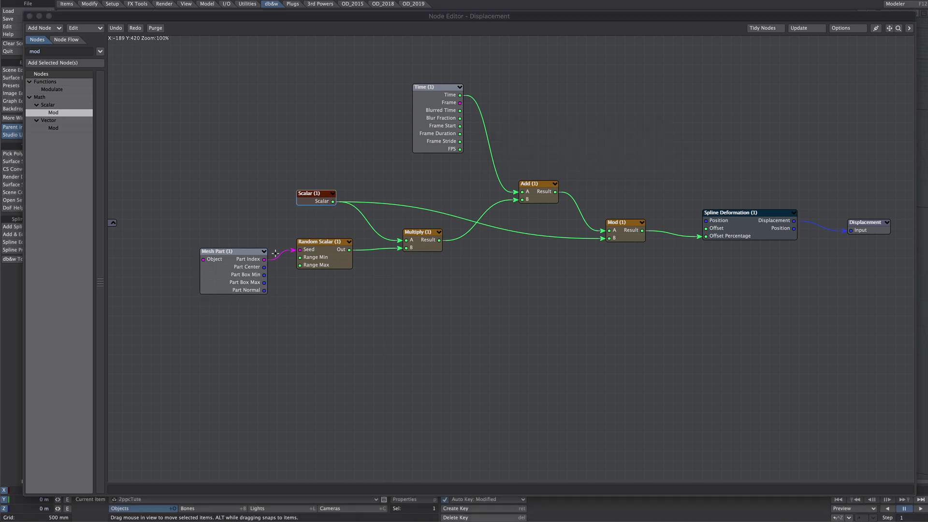
# Step: Check the Random Scalar node's range, and try the constant Scalar at 2 and 1 during playback
pyautogui.doubleClick(328, 252)
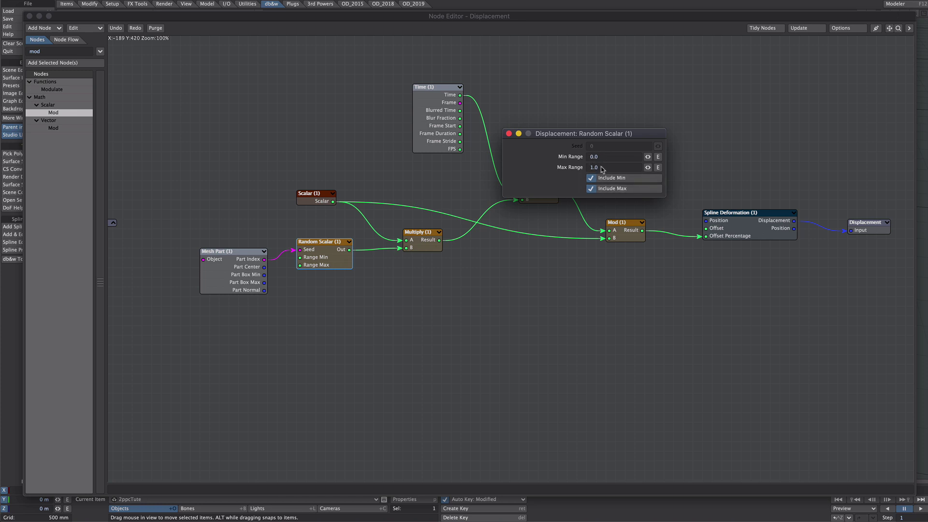
pyautogui.click(508, 133)
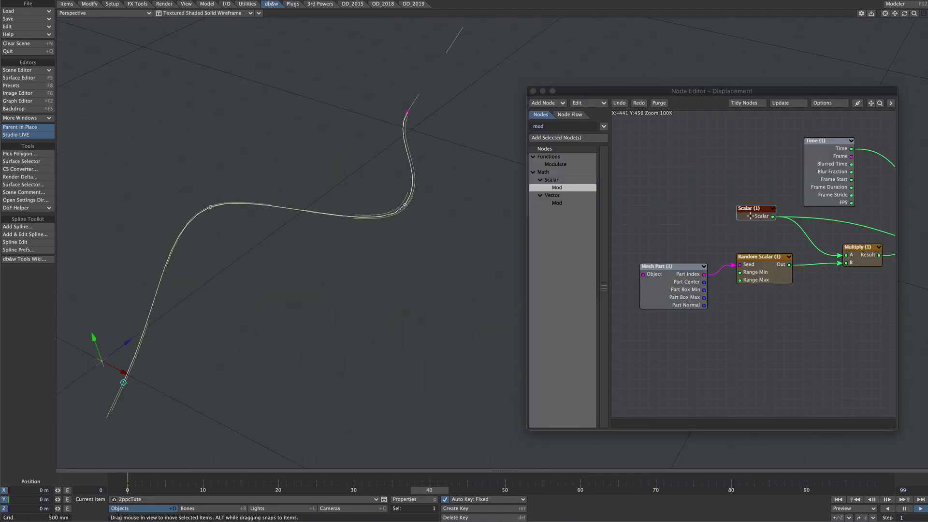
pyautogui.doubleClick(749, 216)
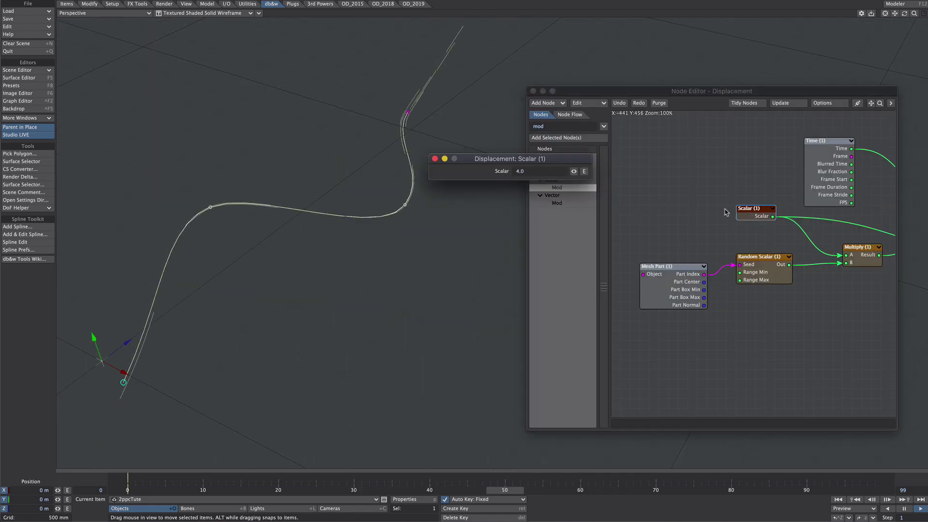
pyautogui.write('2')
pyautogui.press('Return')
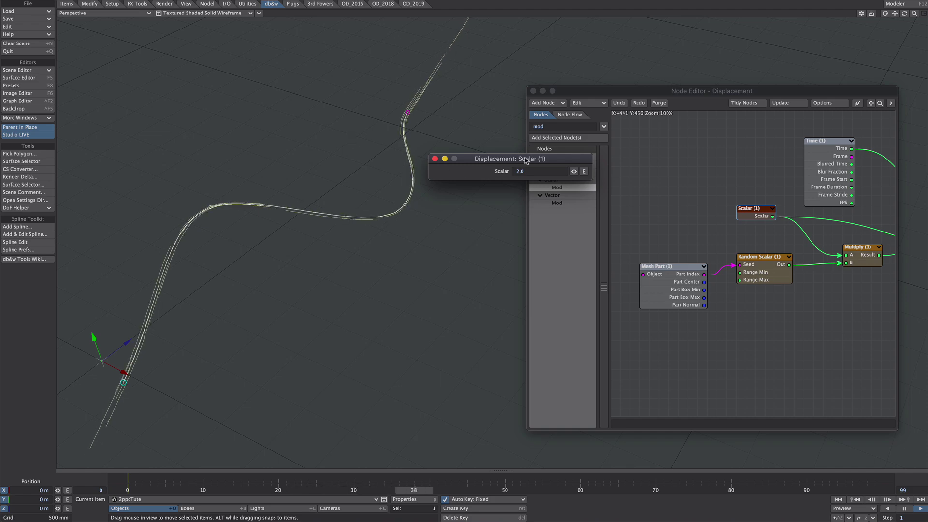
pyautogui.moveTo(532, 171); pyautogui.dragTo(507, 178)
pyautogui.write('1')
pyautogui.press('Return')
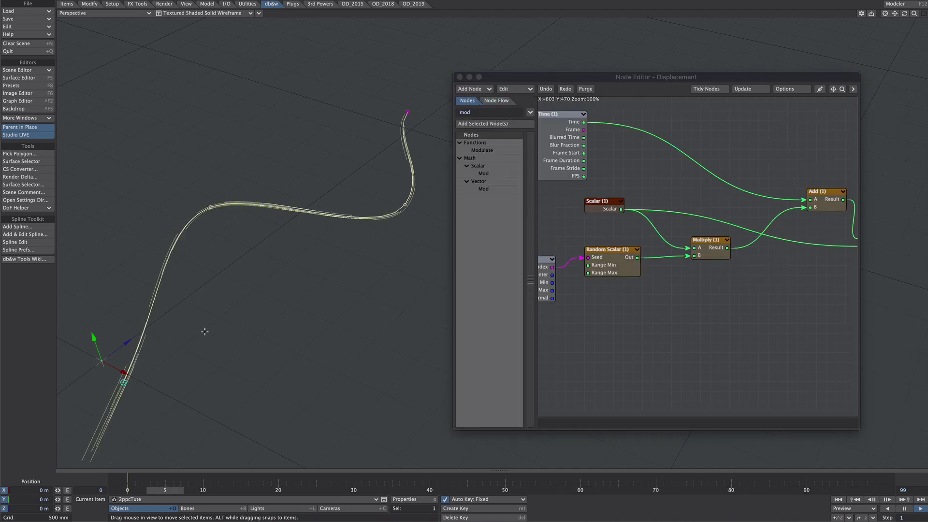
# Step: Insert a scalar Multiply node between Time and Add, and set its B value to 0.5
pyautogui.doubleClick(475, 112)
pyautogui.write('m')
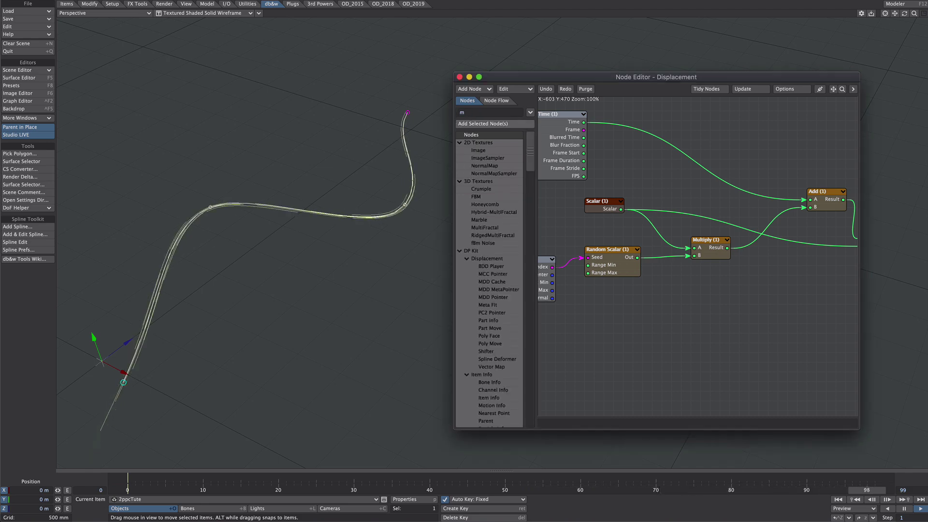
pyautogui.write('ult')
pyautogui.click(495, 124)
pyautogui.moveTo(654, 146); pyautogui.dragTo(652, 137)
pyautogui.doubleClick(642, 136)
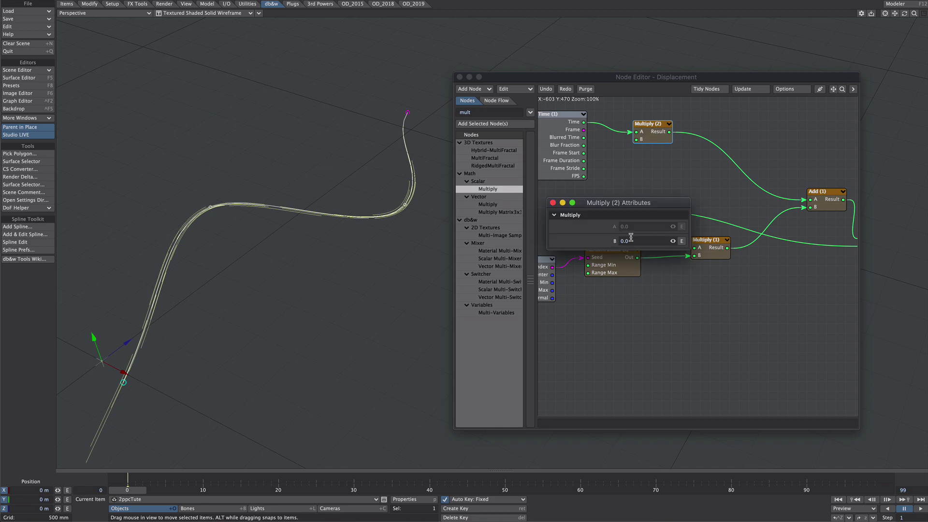
pyautogui.moveTo(631, 239); pyautogui.dragTo(607, 243)
pyautogui.write('0')
pyautogui.click(552, 203)
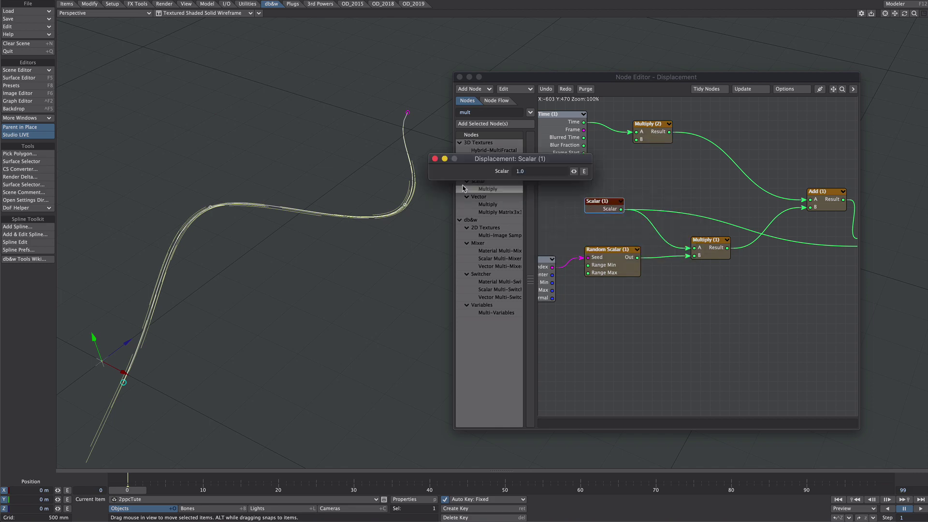
pyautogui.click(434, 158)
pyautogui.doubleClick(650, 134)
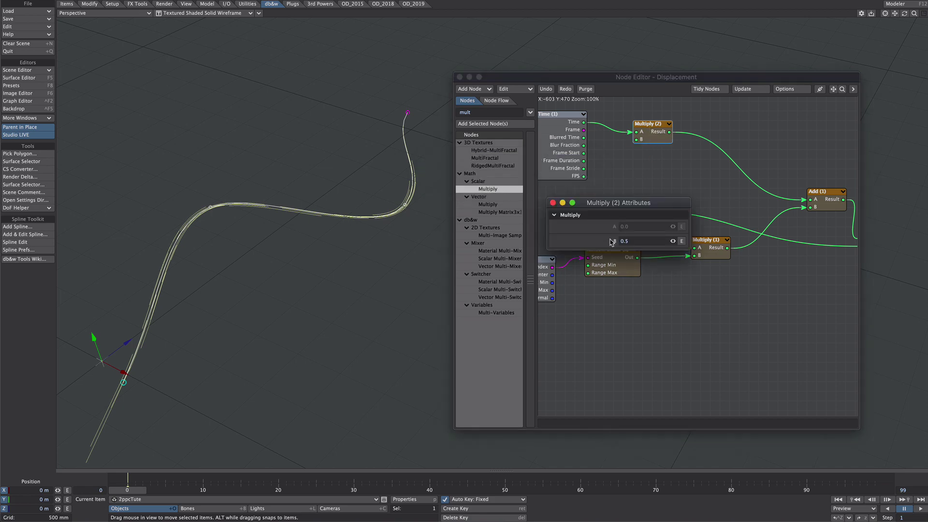
pyautogui.click(552, 203)
# Step: Return to the first frame and set the scene's last frame to 49
pyautogui.click(514, 492)
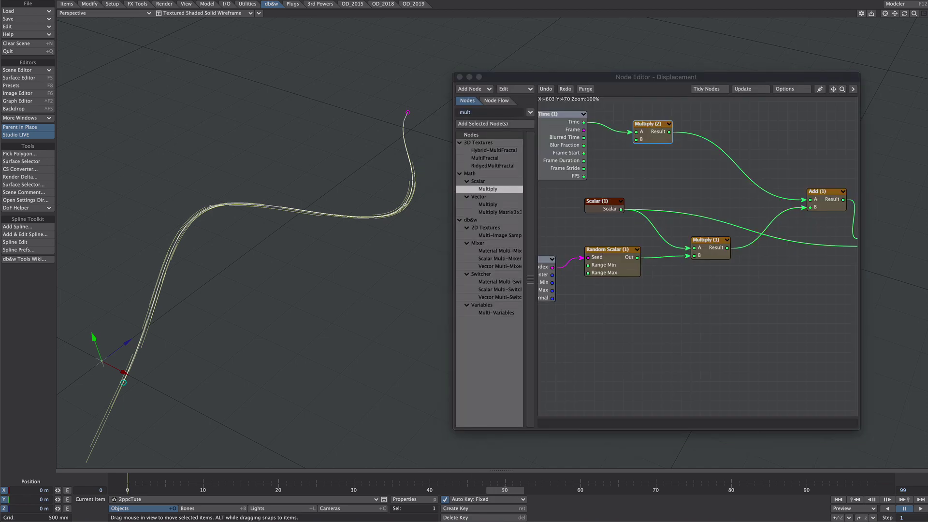
pyautogui.click(838, 499)
pyautogui.moveTo(911, 488); pyautogui.dragTo(889, 491)
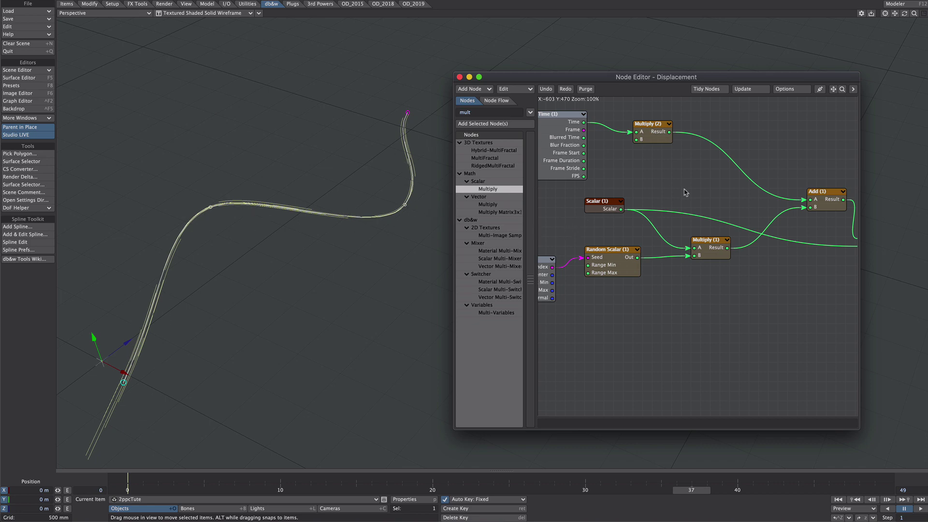
# Step: Set the constant Scalar node's value to 4
pyautogui.doubleClick(599, 213)
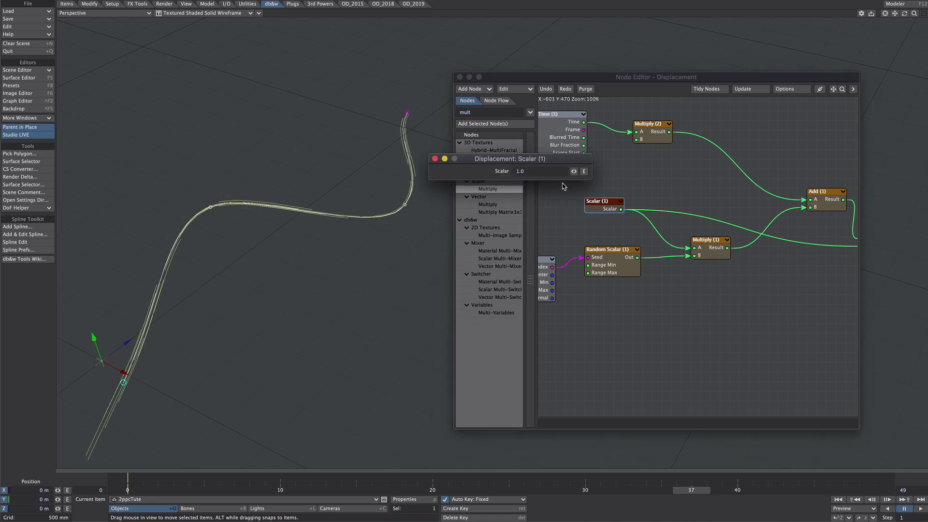
pyautogui.moveTo(526, 172); pyautogui.dragTo(514, 172)
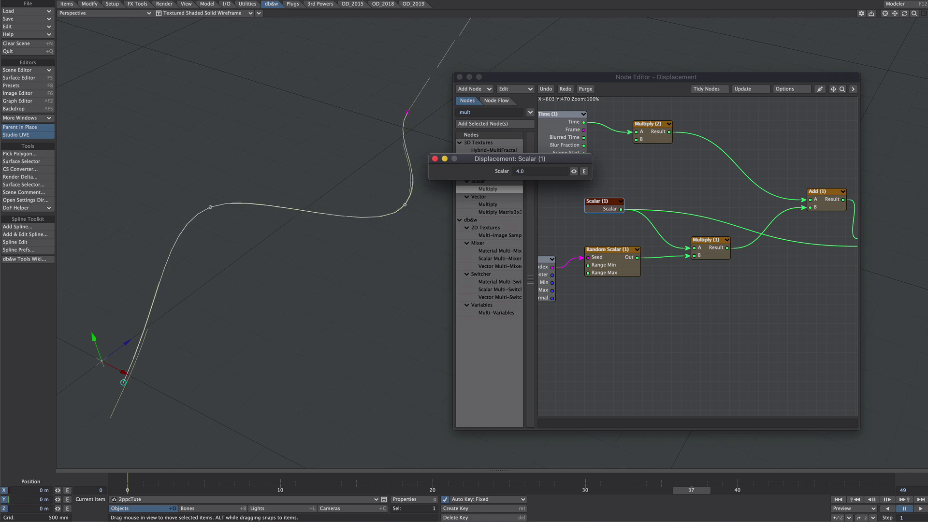
pyautogui.click(435, 158)
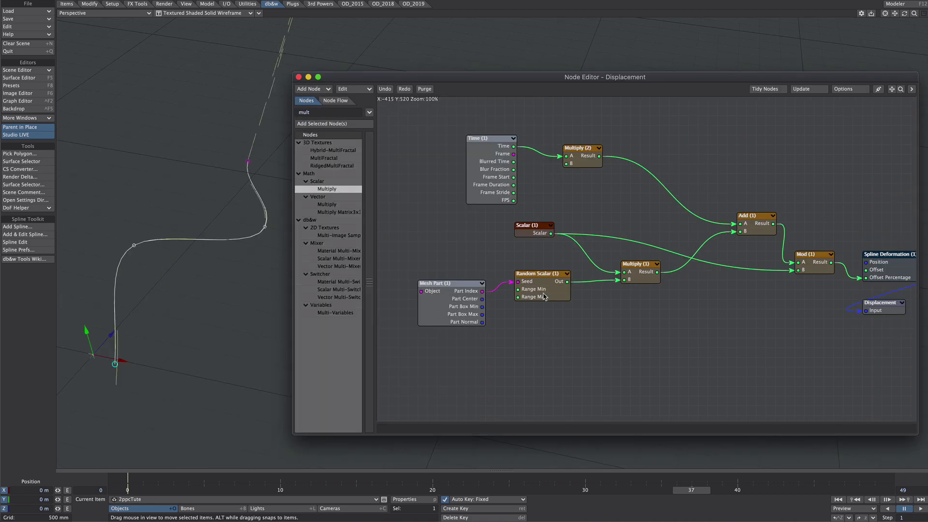
# Step: Duplicate the Random Scalar node, seed the copy with Part Index, and route its output into B of the Time Multiply node
pyautogui.click(547, 296)
pyautogui.hotkey('ctrl', 'v')
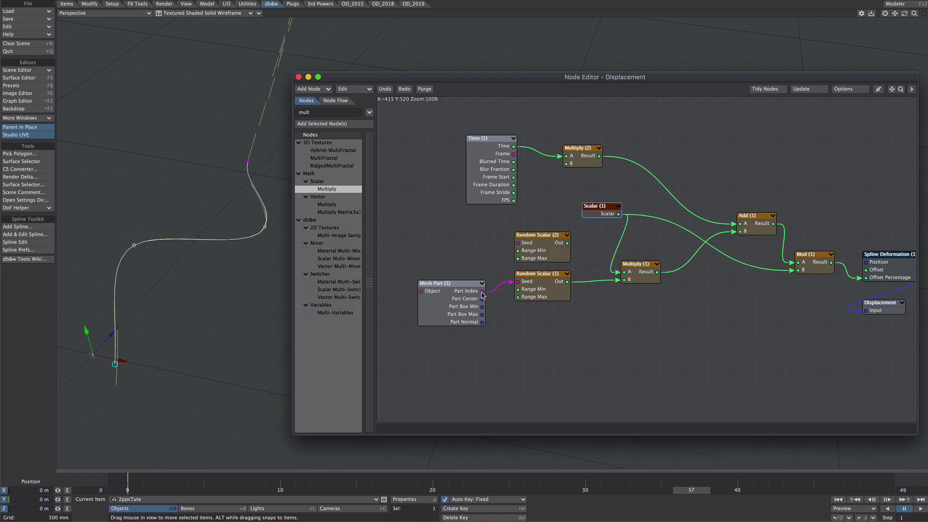
pyautogui.moveTo(482, 292); pyautogui.dragTo(572, 167)
pyautogui.click(535, 255)
pyautogui.click(919, 508)
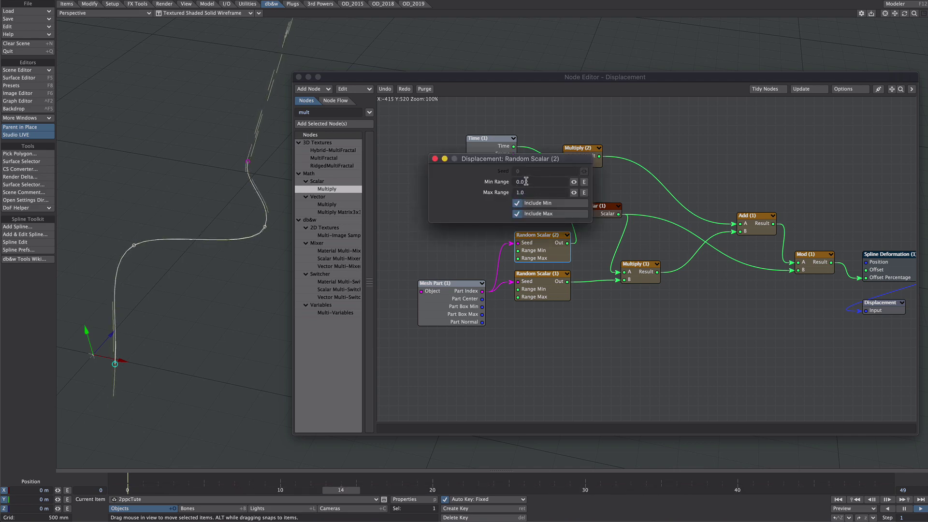
# Step: Set the duplicated Random Scalar's range to a minimum of 0.4 and a maximum of 0.8
pyautogui.click(530, 182)
pyautogui.write('.5')
pyautogui.press('Tab')
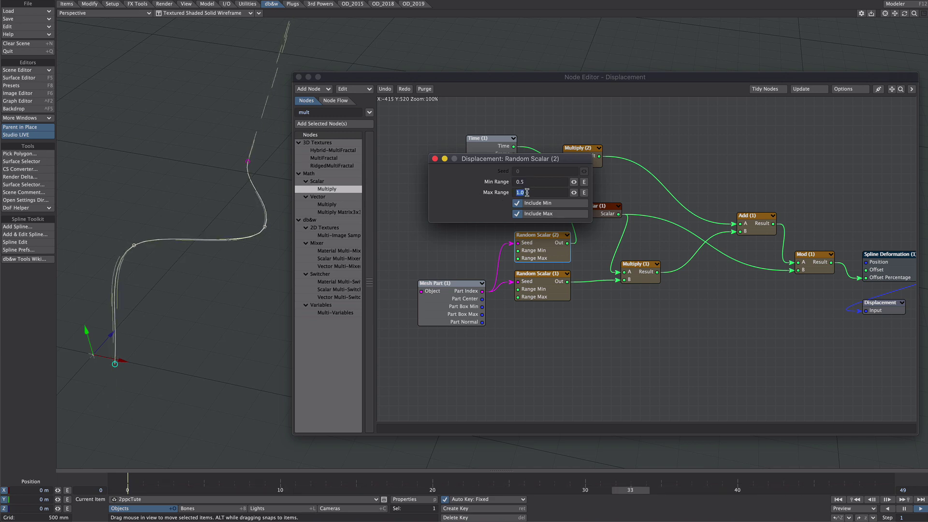
pyautogui.write('.7')
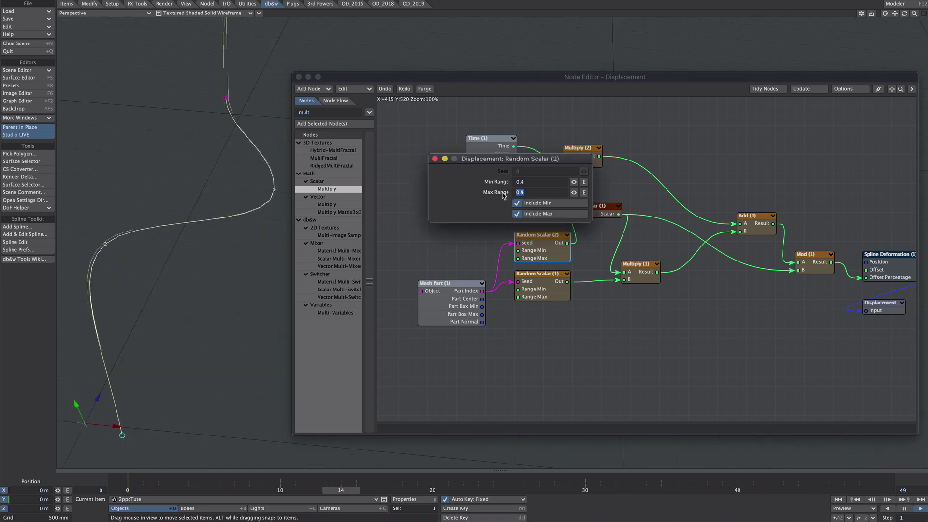
pyautogui.write('.8')
pyautogui.press('Return')
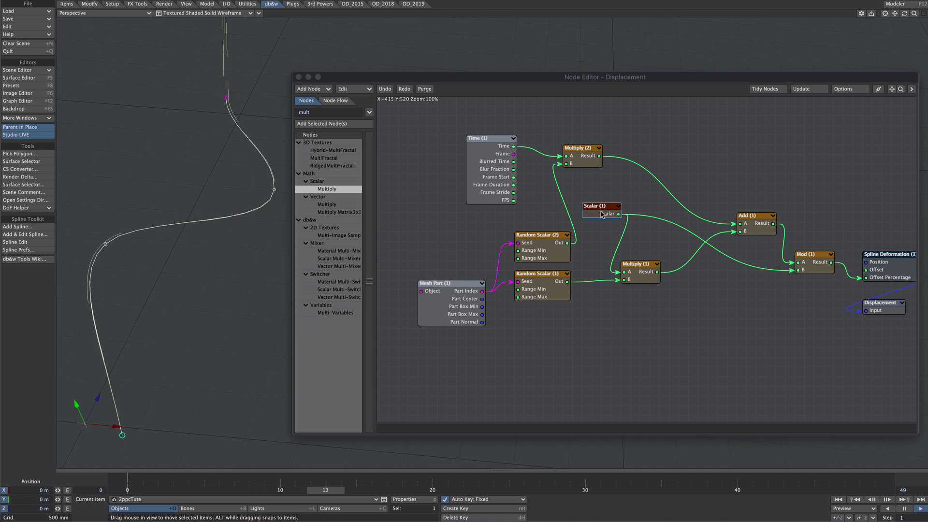
# Step: Set the constant Scalar node's value to 2
pyautogui.doubleClick(603, 208)
pyautogui.keyDown('alt'); pyautogui.moveTo(252, 280); pyautogui.dragTo(252, 185); pyautogui.keyUp('alt')
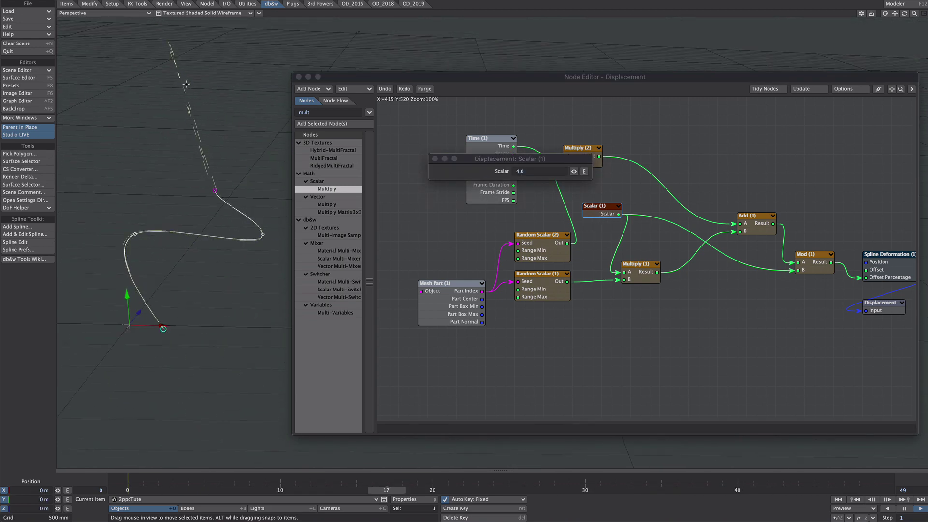
pyautogui.click(503, 171)
pyautogui.write('2')
pyautogui.press('Return')
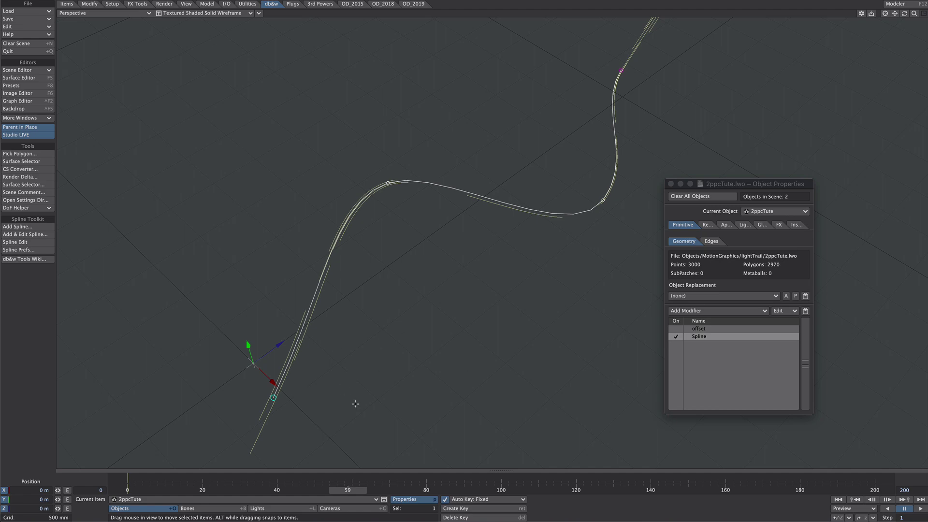
# Step: Disable the Spline displacement on 2ppcTute, and give the object a bone with a Bones modifier
pyautogui.click(676, 337)
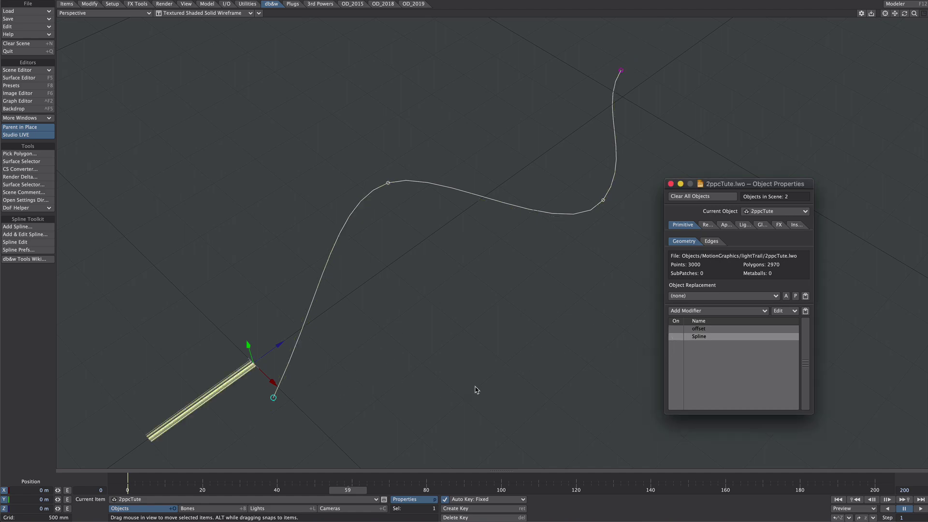
pyautogui.press('=')
pyautogui.click(672, 168)
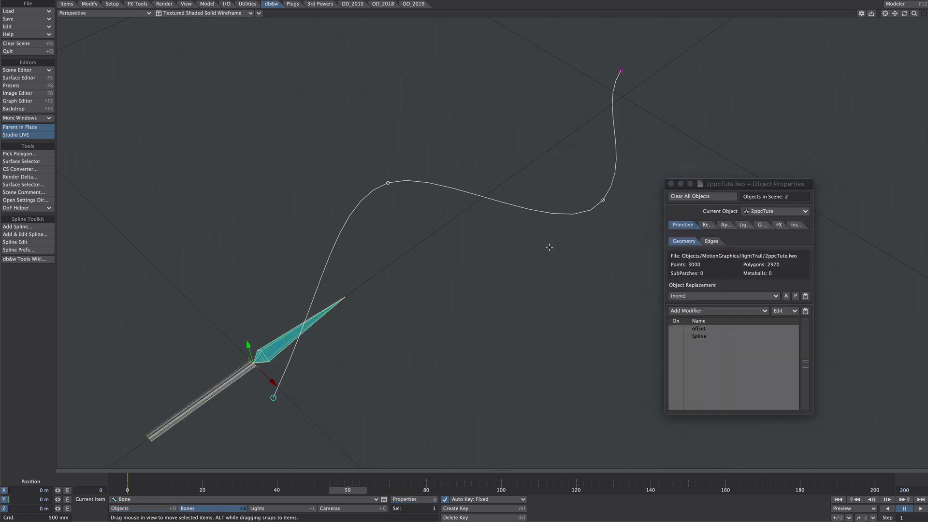
pyautogui.click(708, 311)
pyautogui.click(693, 313)
# Step: Rest the new bone and stretch it along X to about 2.15
pyautogui.press('h')
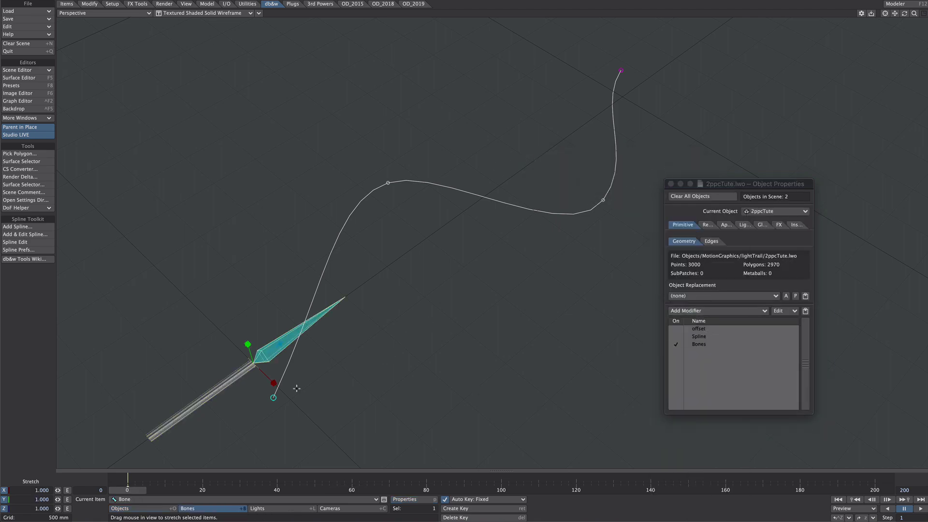
pyautogui.press('r')
pyautogui.moveTo(274, 384); pyautogui.dragTo(327, 388)
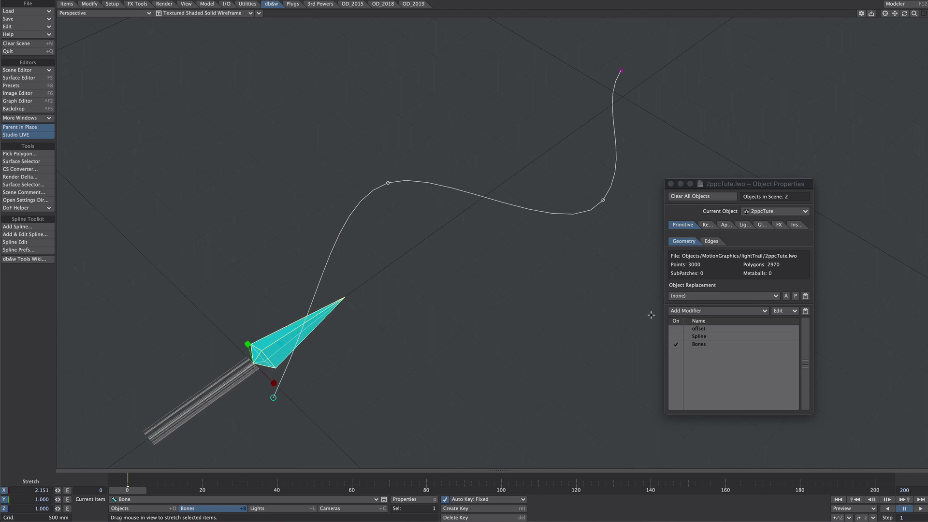
# Step: Move the Bones modifier above offset and Spline, and enable Bones and Spline with offset off
pyautogui.moveTo(699, 345); pyautogui.dragTo(699, 328)
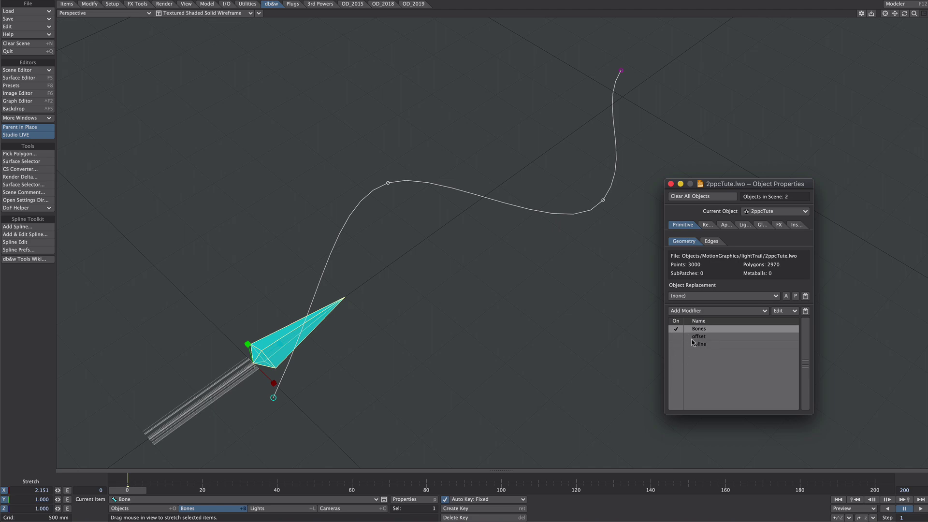
pyautogui.click(677, 336)
pyautogui.click(677, 330)
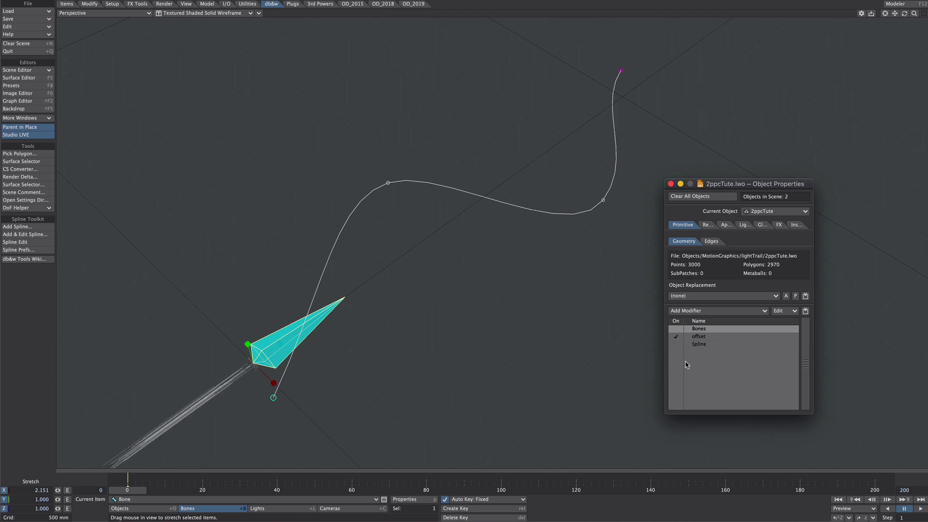
pyautogui.click(678, 338)
pyautogui.click(677, 330)
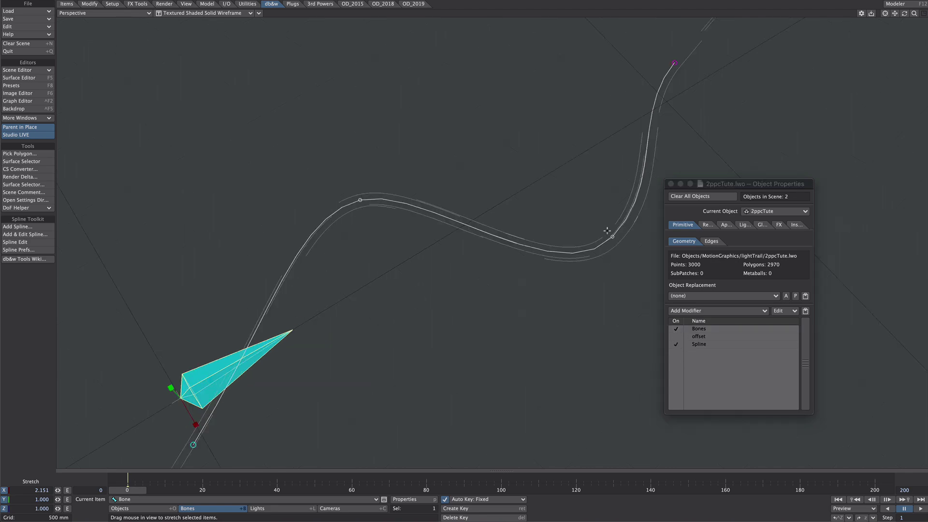
# Step: Stretch the bone along X to about 11.54, and scale it back to a moderate strand spread
pyautogui.moveTo(432, 299); pyautogui.dragTo(363, 294)
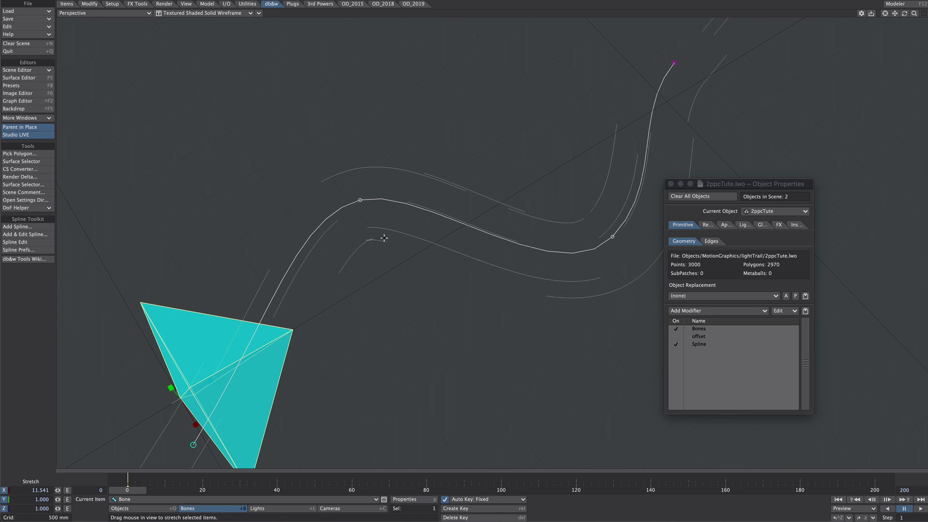
pyautogui.moveTo(202, 434)
pyautogui.mouseDown()
pyautogui.moveTo(179, 418)
pyautogui.moveTo(194, 422)
pyautogui.mouseUp()
pyautogui.keyDown('alt'); pyautogui.moveTo(397, 346); pyautogui.dragTo(399, 309); pyautogui.keyUp('alt')
pyautogui.keyDown('alt'); pyautogui.moveTo(479, 310); pyautogui.dragTo(481, 323); pyautogui.keyUp('alt')
# Step: Open the Scene Editor and switch the Perspective viewport to VPR rendering
pyautogui.hotkey('ctrl', 'F1')
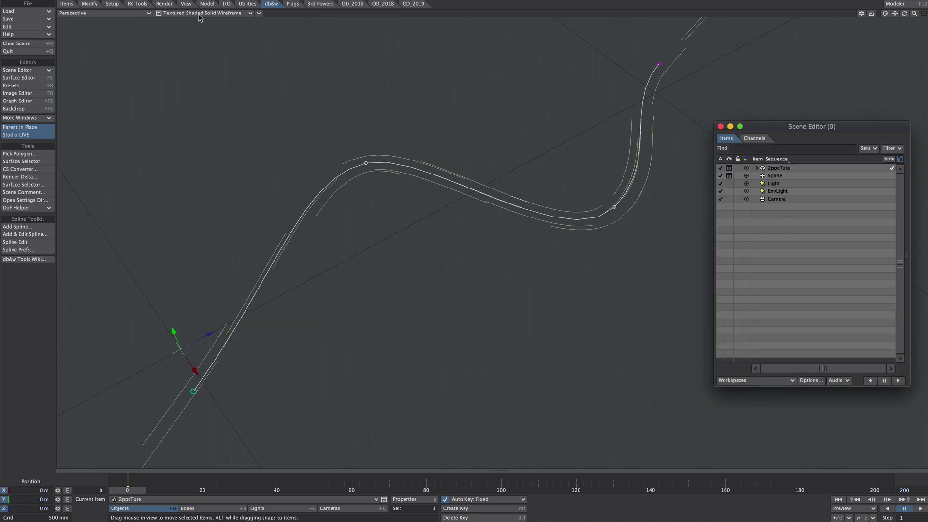
pyautogui.click(198, 21)
pyautogui.click(193, 30)
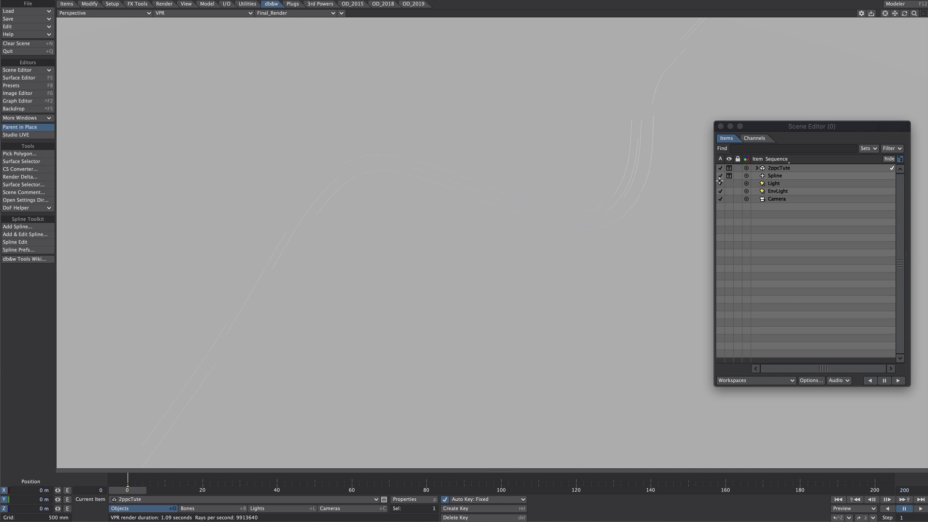
# Step: Set the 2ppcTute object's particle/line thickness to -0.1 meters
pyautogui.click(777, 168)
pyautogui.doubleClick(778, 168)
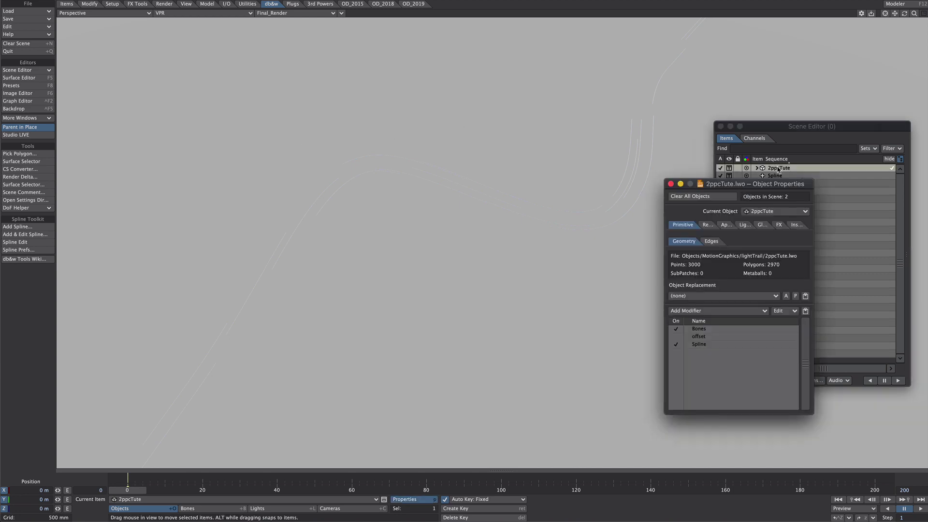
pyautogui.click(712, 241)
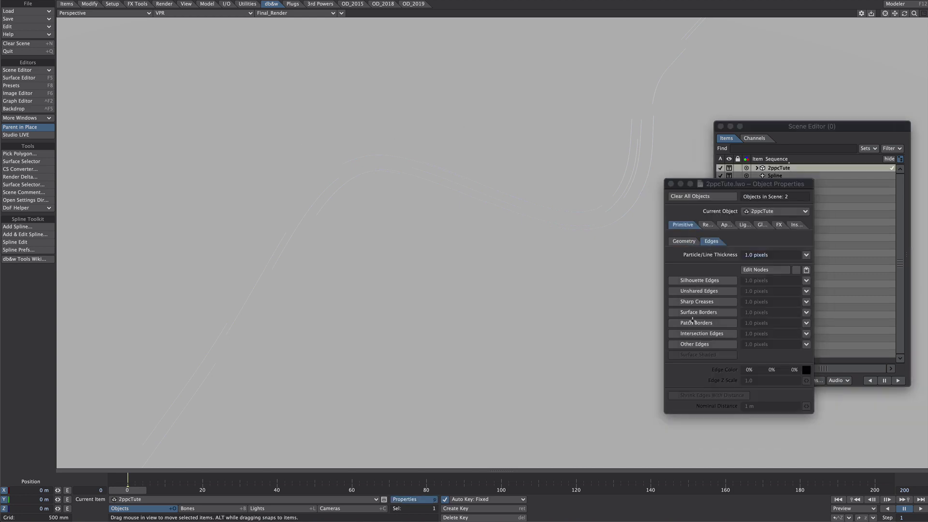
pyautogui.click(774, 254)
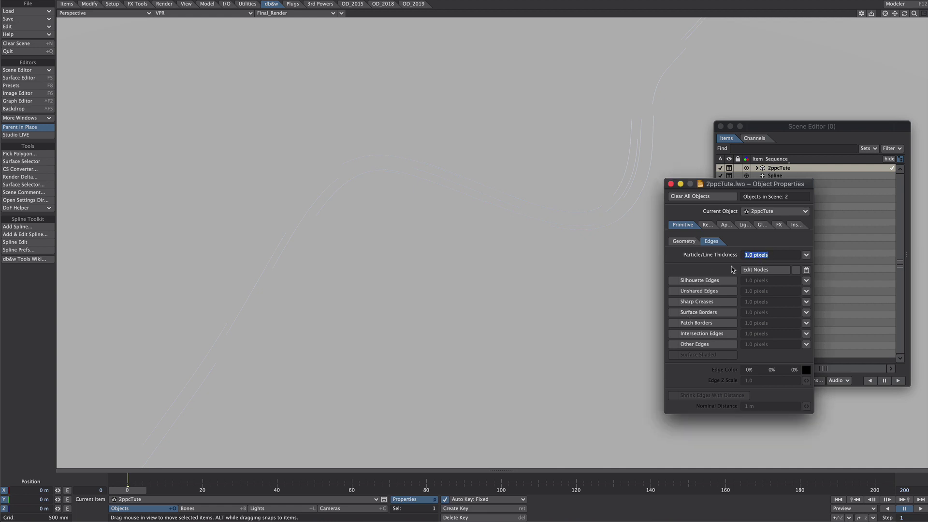
pyautogui.write('-0')
pyautogui.write('.1')
pyautogui.press('Return')
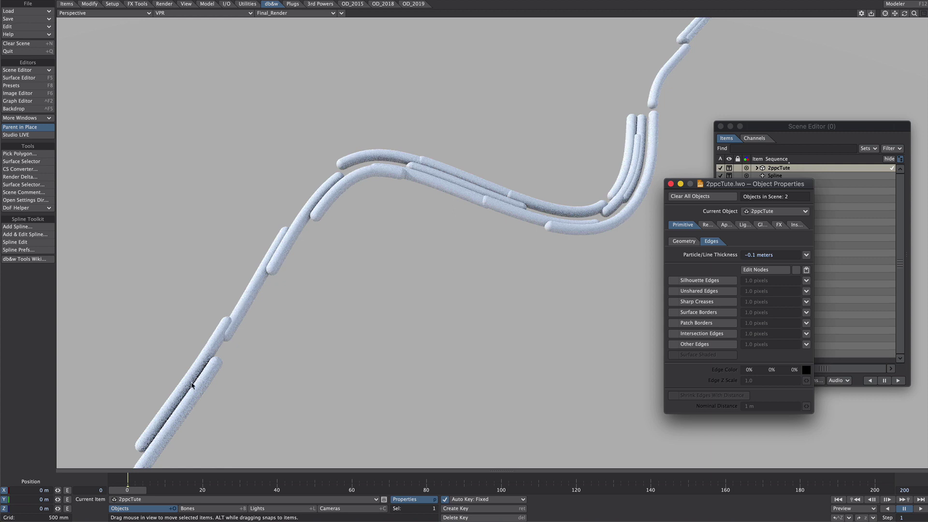
# Step: Set the 2ppcTute object's particle/line thickness to -0.05 meters, then enable its edge nodes and open their node graph
pyautogui.doubleClick(755, 255)
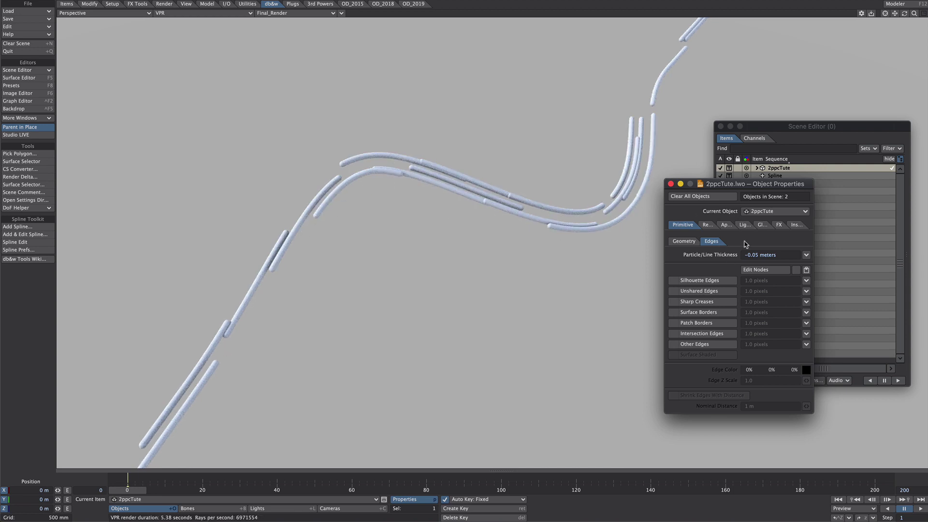
pyautogui.click(796, 269)
pyautogui.click(774, 270)
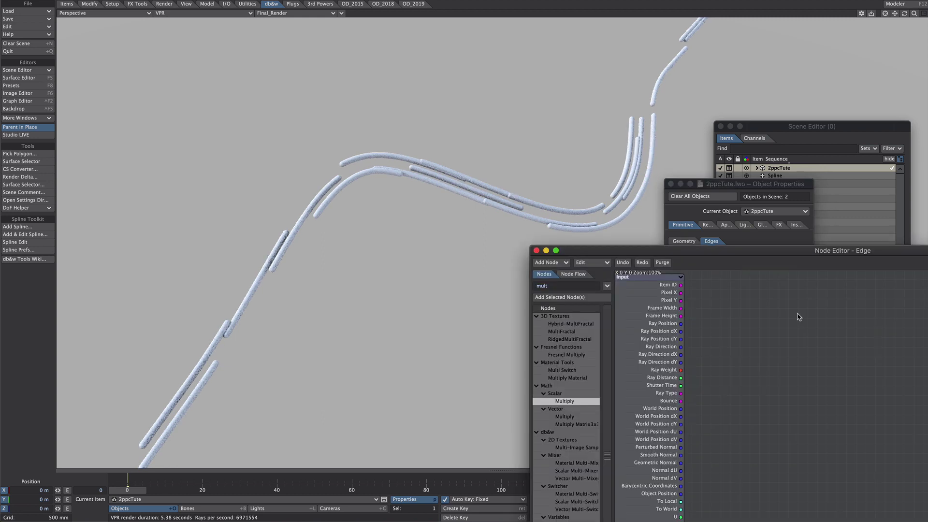
# Step: Add Mesh Part and Random Scalar nodes to the edge graph, with Part Index feeding the random node's Seed
pyautogui.doubleClick(561, 286)
pyautogui.write('mesh')
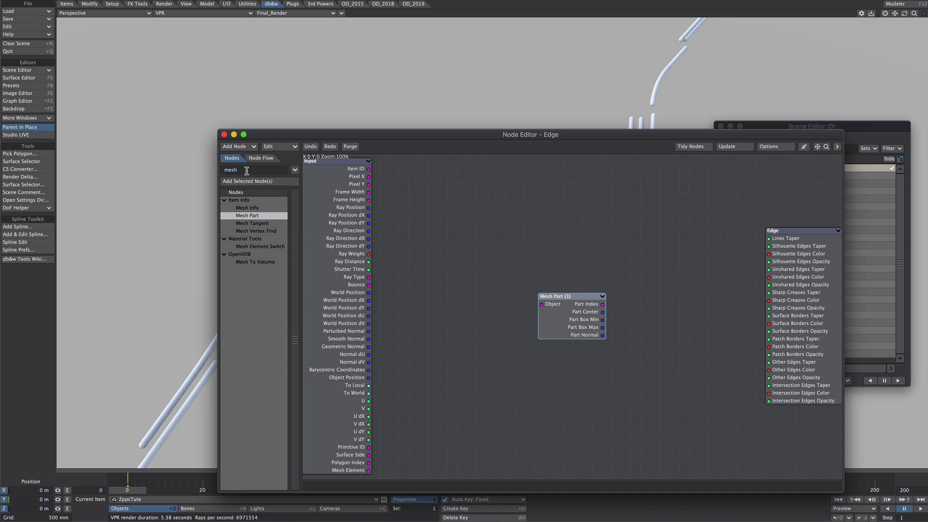
pyautogui.moveTo(246, 171); pyautogui.dragTo(198, 171)
pyautogui.write('rand')
pyautogui.doubleClick(253, 239)
pyautogui.moveTo(565, 312); pyautogui.dragTo(663, 258)
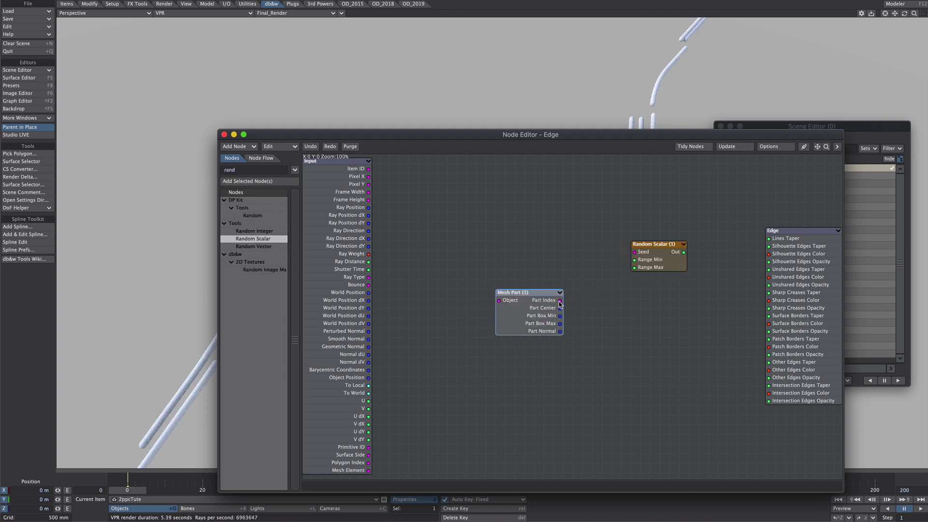
# Step: Set the Random Scalar range to 0.1–1.0 with both limits included, connect it to Lines Taper, and use a -0.08 meter line thickness
pyautogui.doubleClick(657, 264)
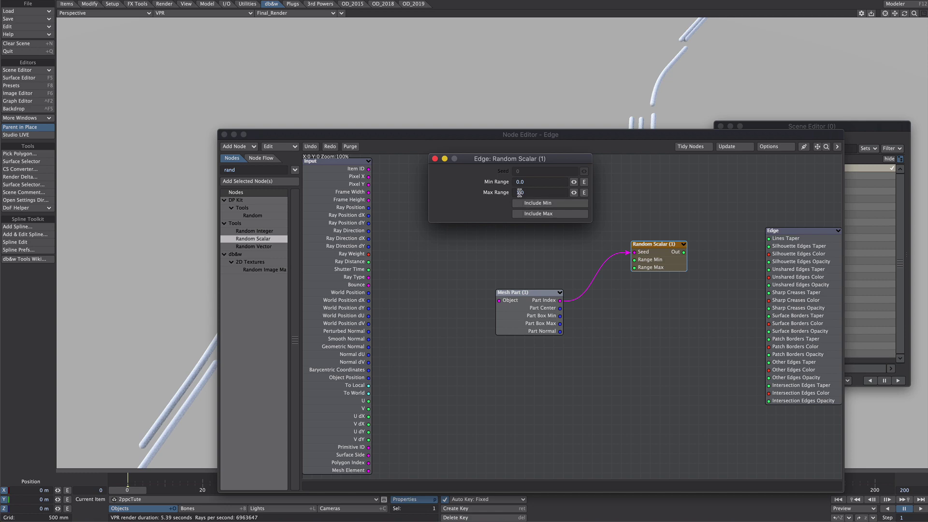
pyautogui.moveTo(568, 160); pyautogui.dragTo(453, 91)
pyautogui.moveTo(564, 135); pyautogui.dragTo(535, 331)
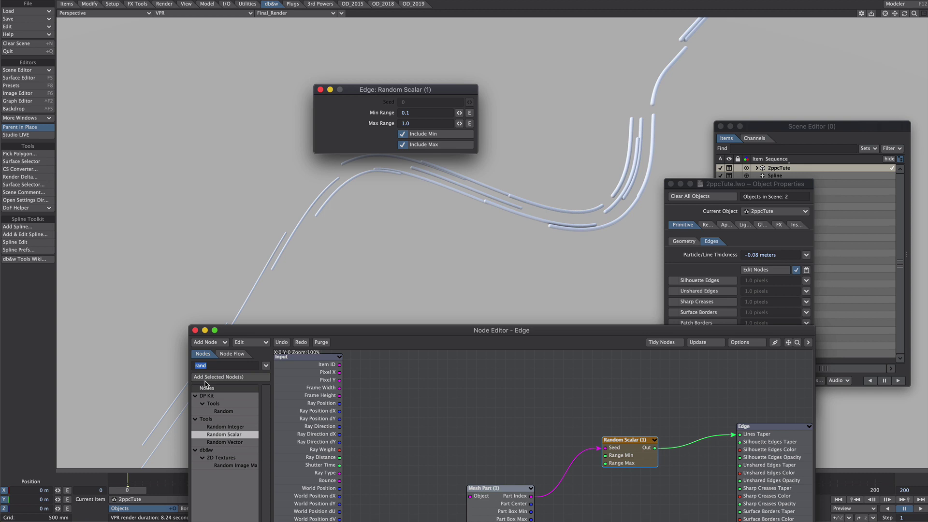
pyautogui.press('p')
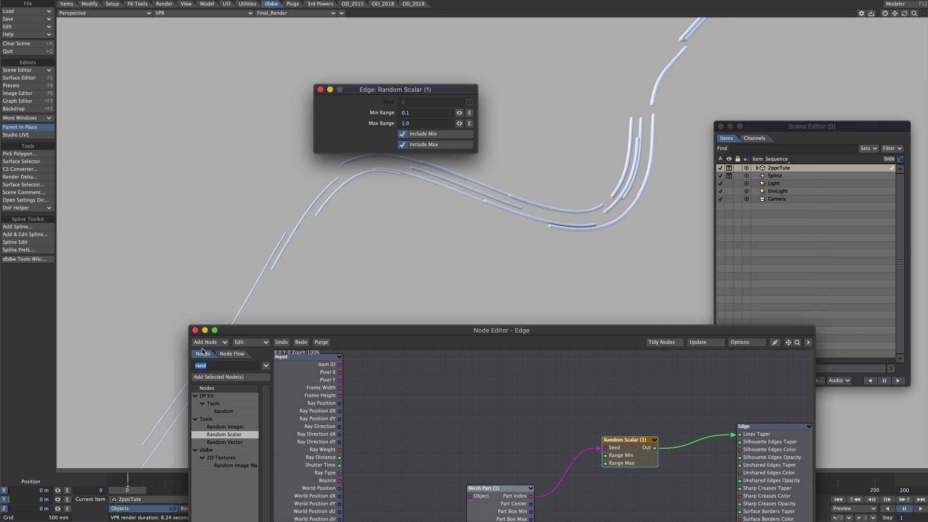
# Step: Add a Turbulence texture with a 3 m scale and sum it with the Random Scalar output in a scalar Add node
pyautogui.moveTo(237, 334); pyautogui.dragTo(237, 333)
pyautogui.moveTo(217, 365); pyautogui.dragTo(188, 363)
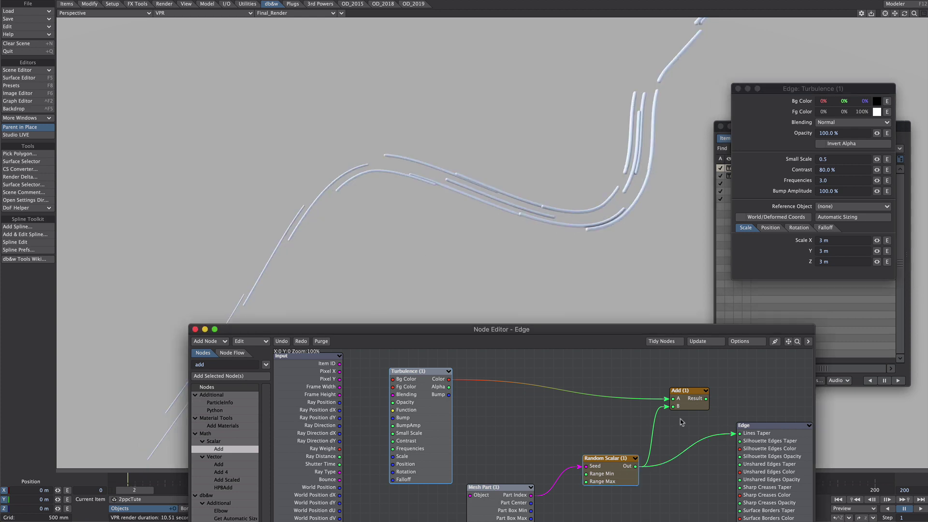
pyautogui.click(195, 329)
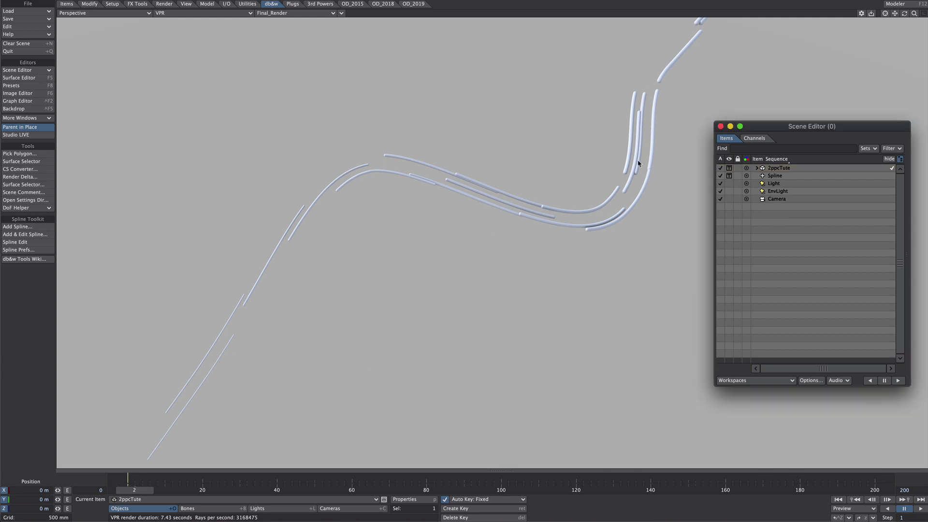
# Step: Delete the default Light from the scene and deactivate EnvLight
pyautogui.click(775, 185)
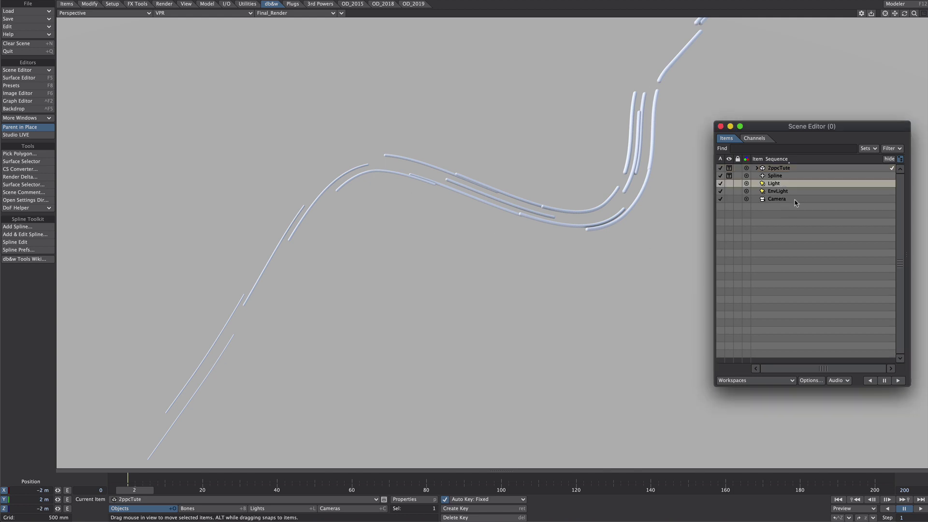
pyautogui.press('Delete')
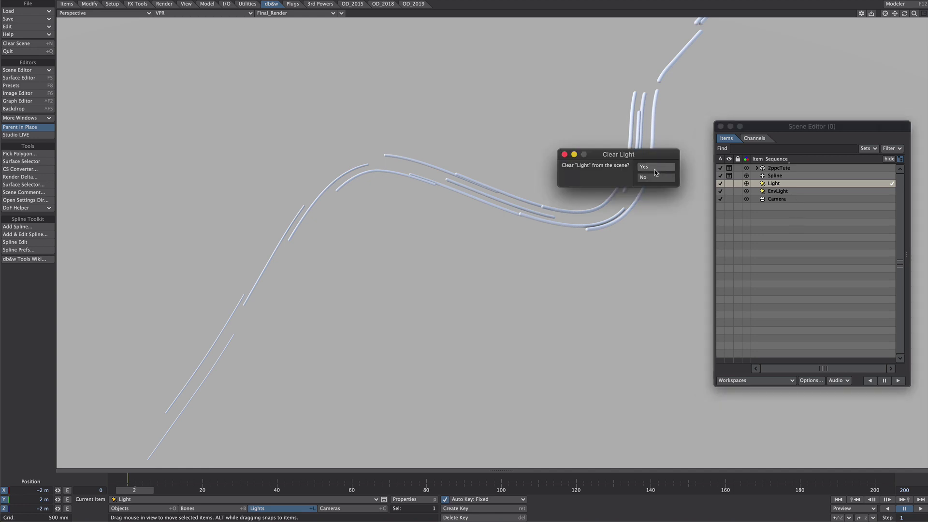
pyautogui.click(676, 167)
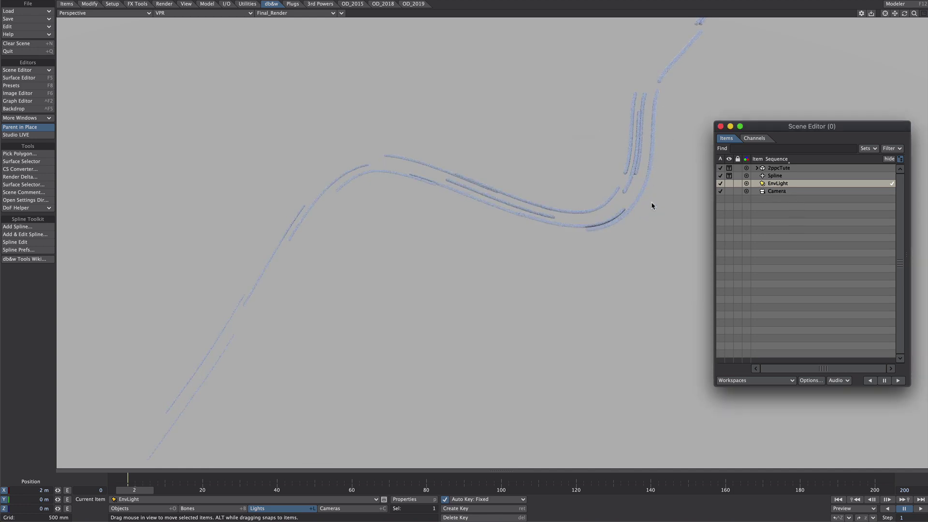
pyautogui.click(720, 183)
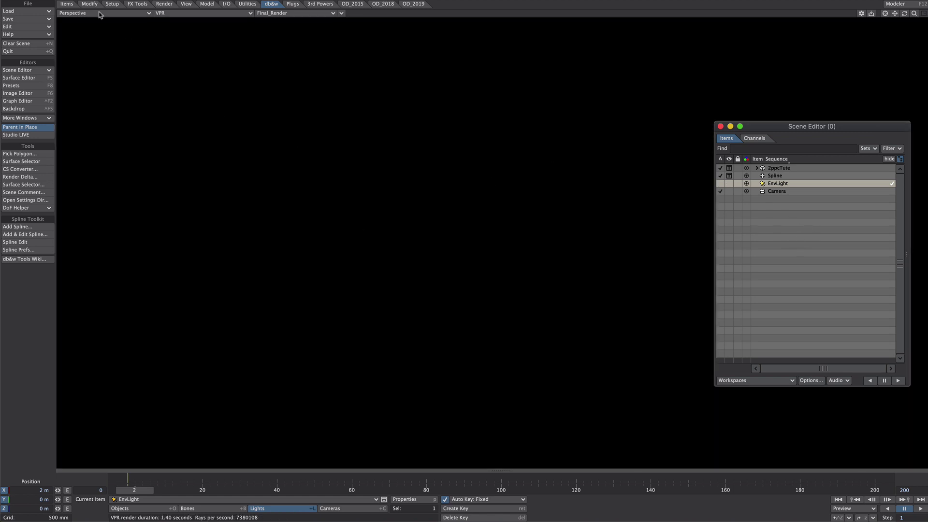
# Step: Add a Primitive light to the scene, keeping the name Primitive
pyautogui.click(67, 4)
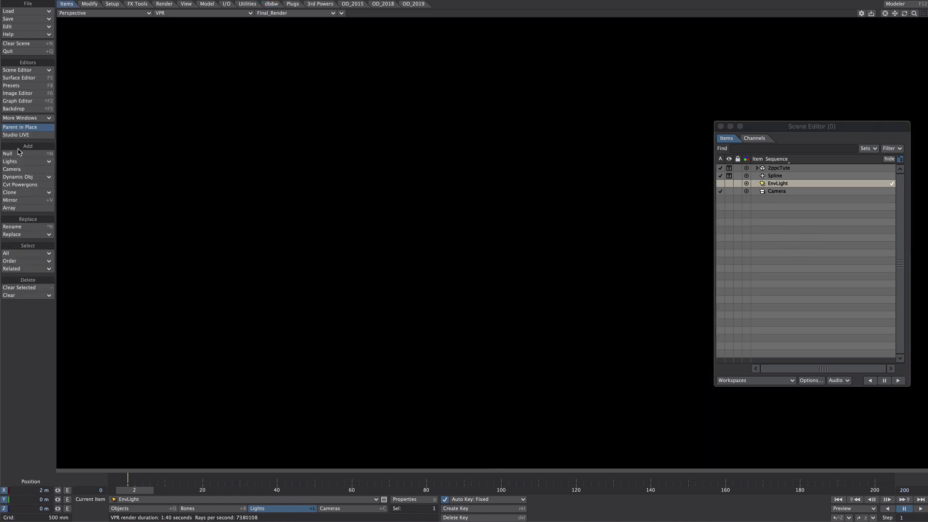
pyautogui.click(28, 161)
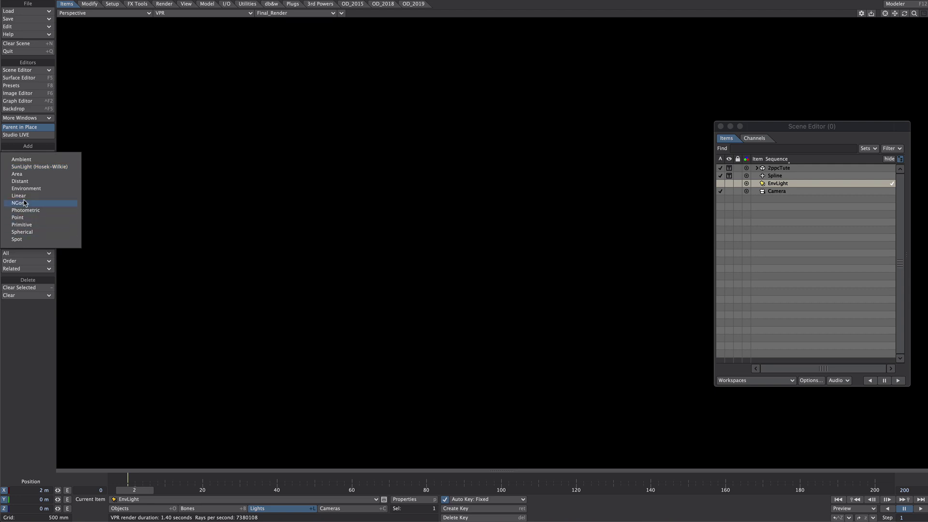
pyautogui.click(37, 228)
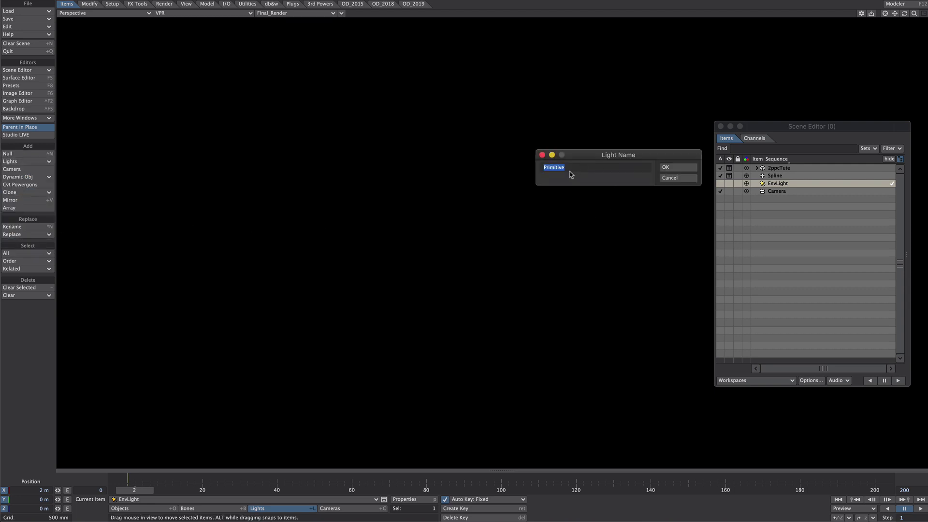
pyautogui.click(663, 167)
# Step: Use 2ppcTute as the Primitive light's source object and enable Sample Surface
pyautogui.press('p')
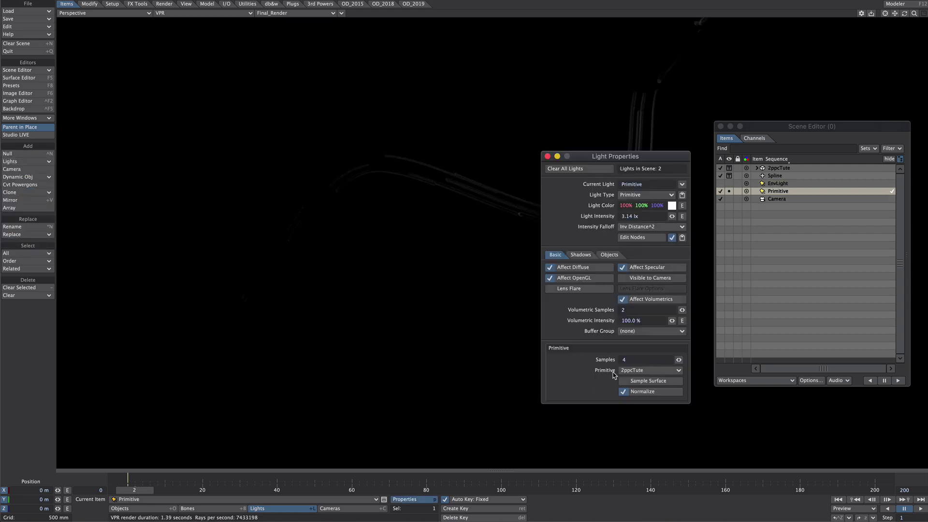
pyautogui.click(636, 371)
pyautogui.click(647, 367)
pyautogui.click(623, 382)
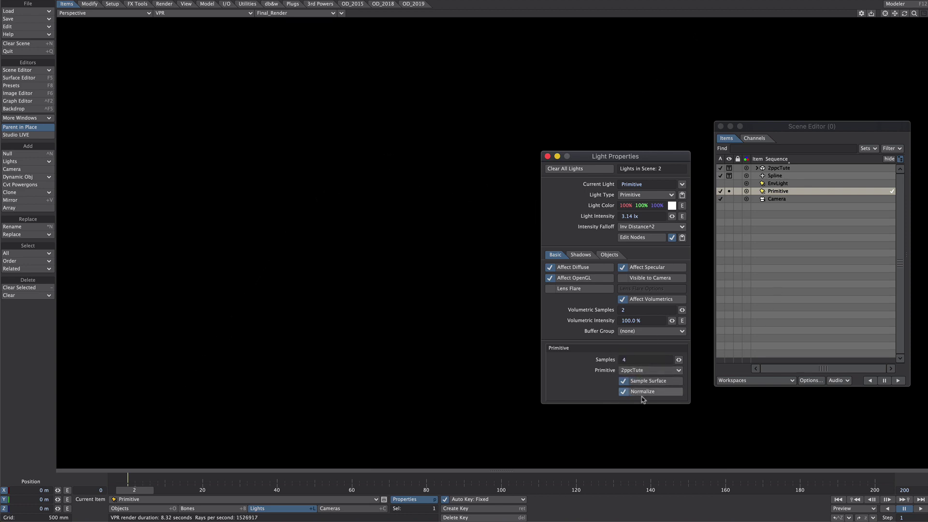
pyautogui.click(548, 156)
# Step: Give the Fiber_Default surface 0% Specular, 100% Luminous and a teal luminous color of 0%, 50%, 50%
pyautogui.press('F5')
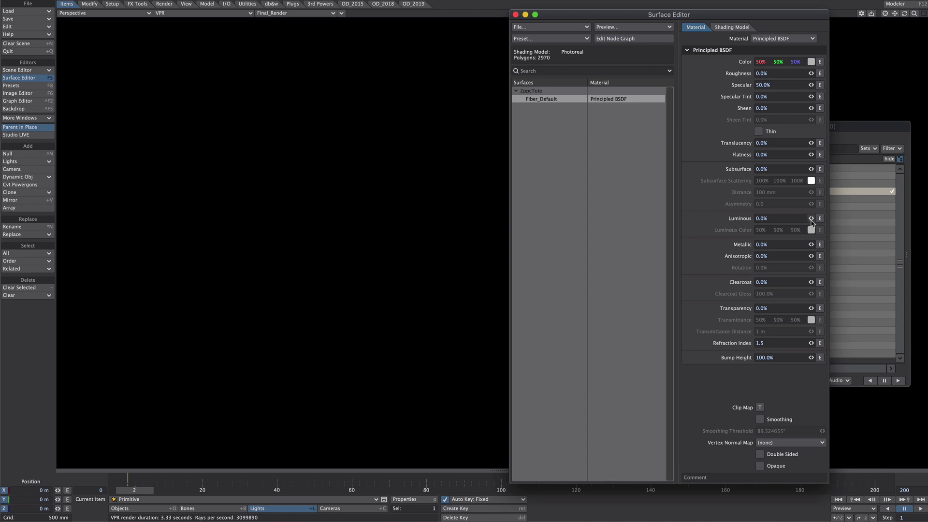
pyautogui.moveTo(811, 218); pyautogui.dragTo(754, 230)
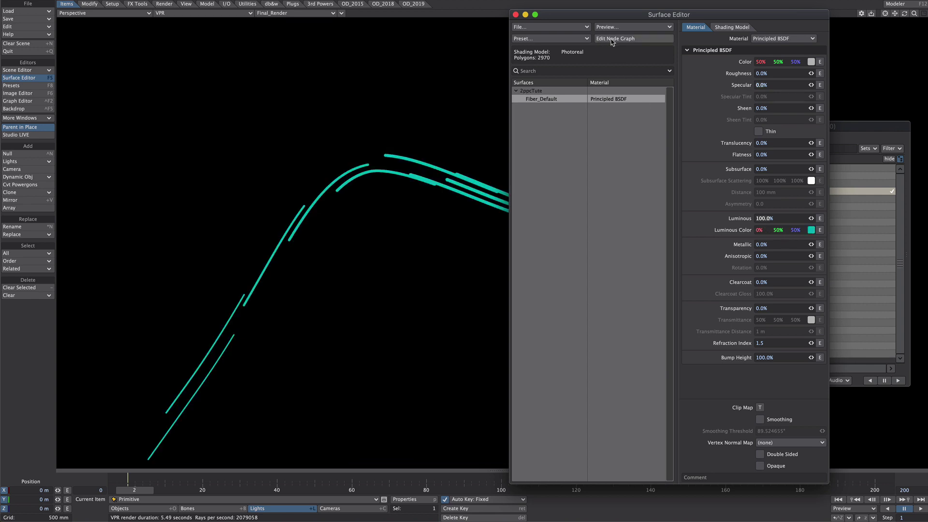
# Step: Open the Fiber_Default surface's node graph and add Mesh Part and Gradient nodes
pyautogui.click(611, 39)
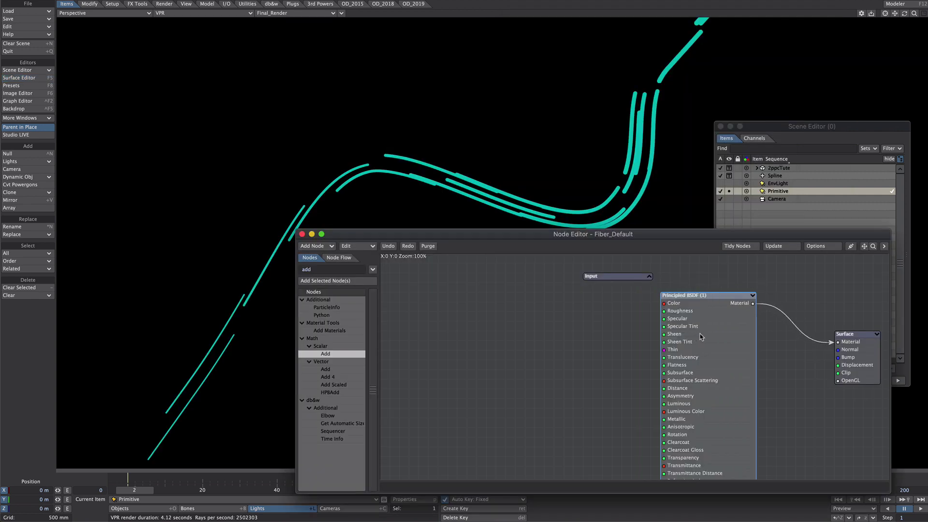
pyautogui.moveTo(316, 269); pyautogui.dragTo(295, 268)
pyautogui.write('mesh')
pyautogui.click(324, 315)
pyautogui.click(338, 280)
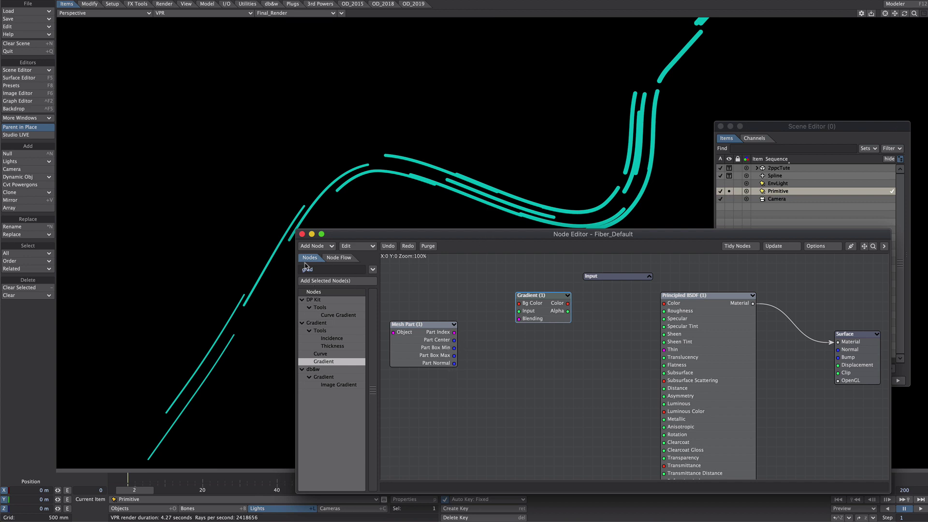
pyautogui.click(453, 347)
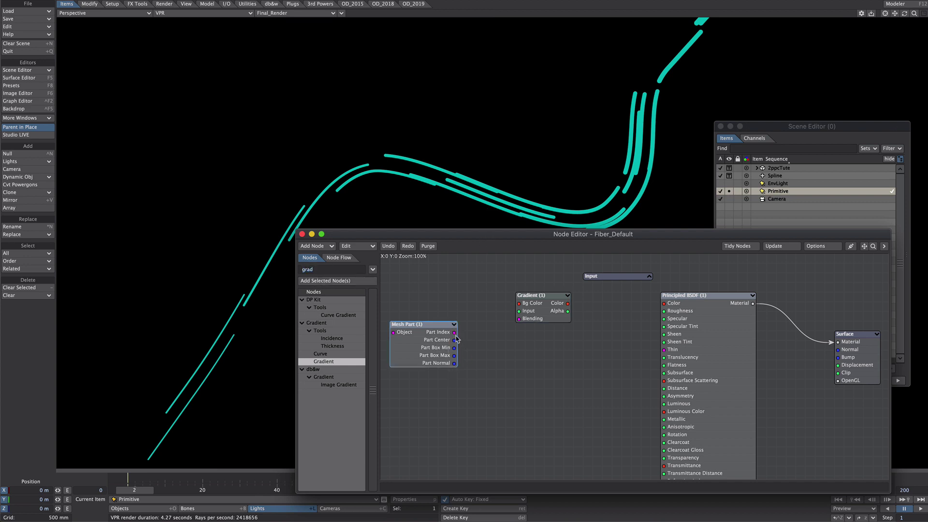
# Step: Add a Random Scalar node seeded by Mesh Part's Part Index, and include both its minimum and maximum limits
pyautogui.doubleClick(308, 269)
pyautogui.write('rand')
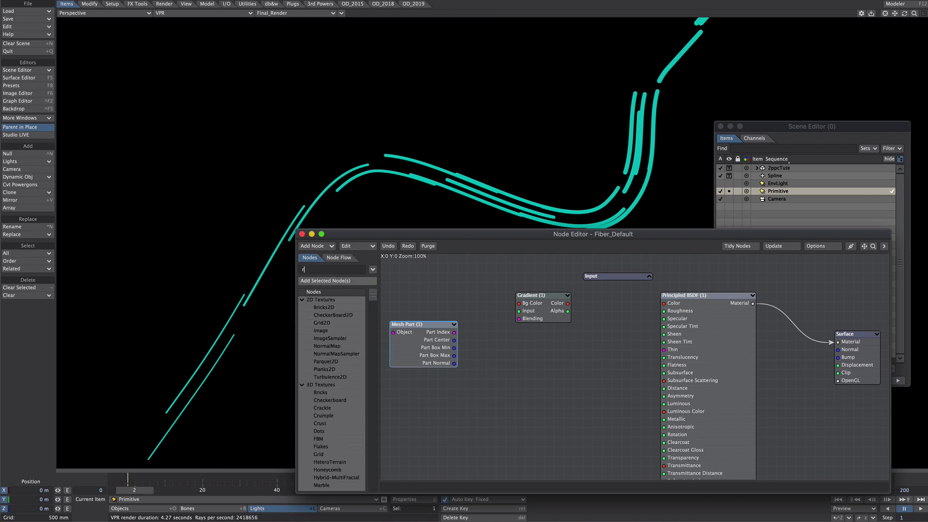
pyautogui.doubleClick(331, 338)
pyautogui.moveTo(454, 332); pyautogui.dragTo(485, 363)
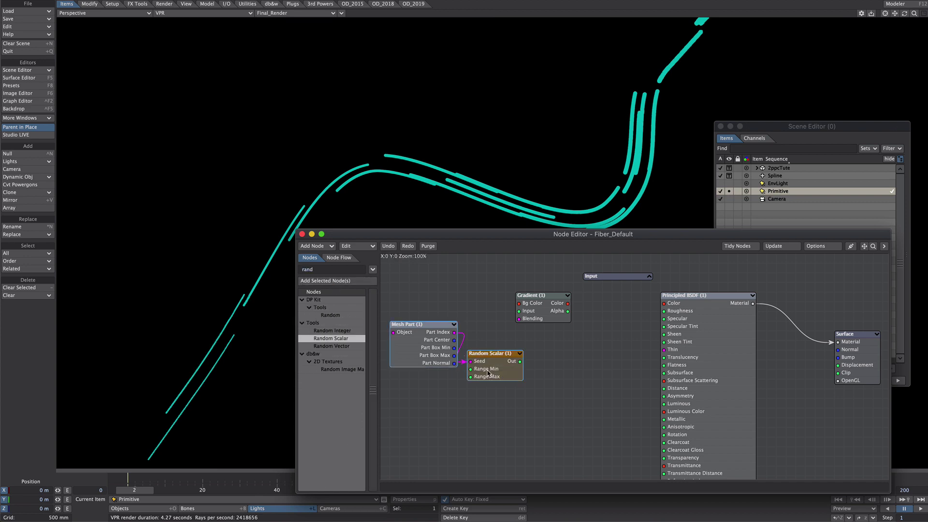
pyautogui.doubleClick(488, 366)
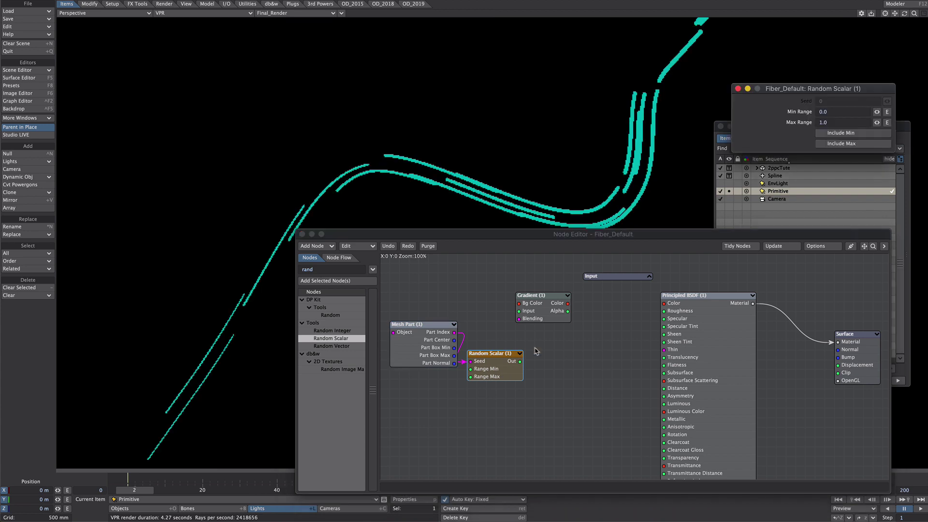
pyautogui.click(841, 133)
pyautogui.click(839, 144)
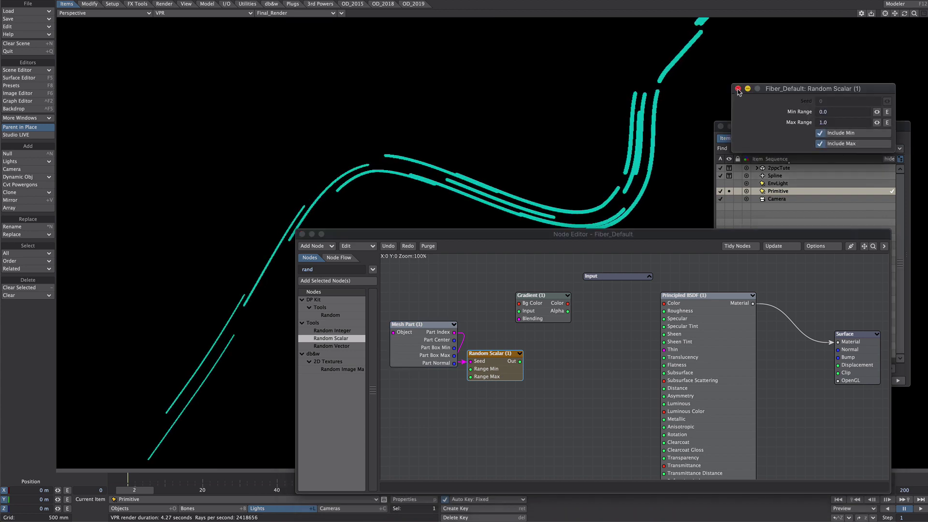
pyautogui.click(738, 88)
# Step: Feed the Random Scalar output into the Gradient's Input and add a gradient key at position 1.0
pyautogui.moveTo(520, 361); pyautogui.dragTo(530, 310)
pyautogui.doubleClick(544, 319)
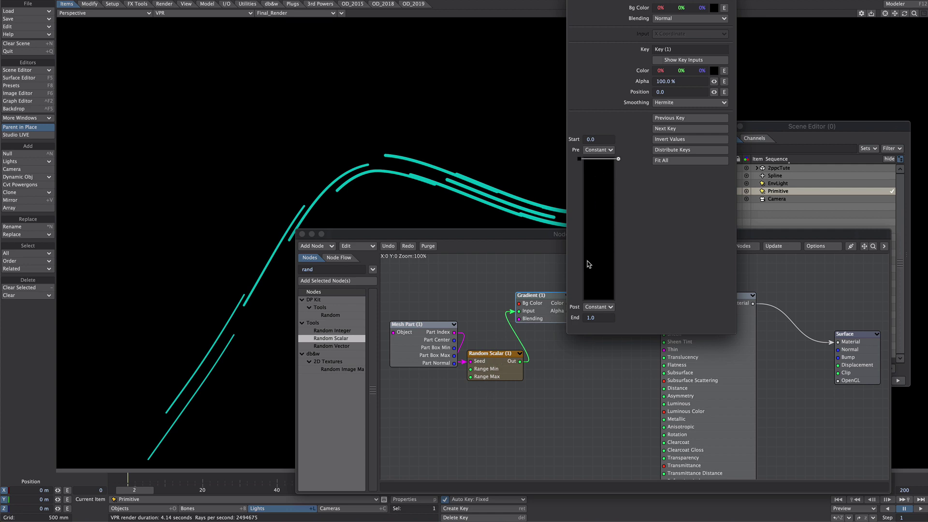
pyautogui.moveTo(592, 257); pyautogui.dragTo(600, 298)
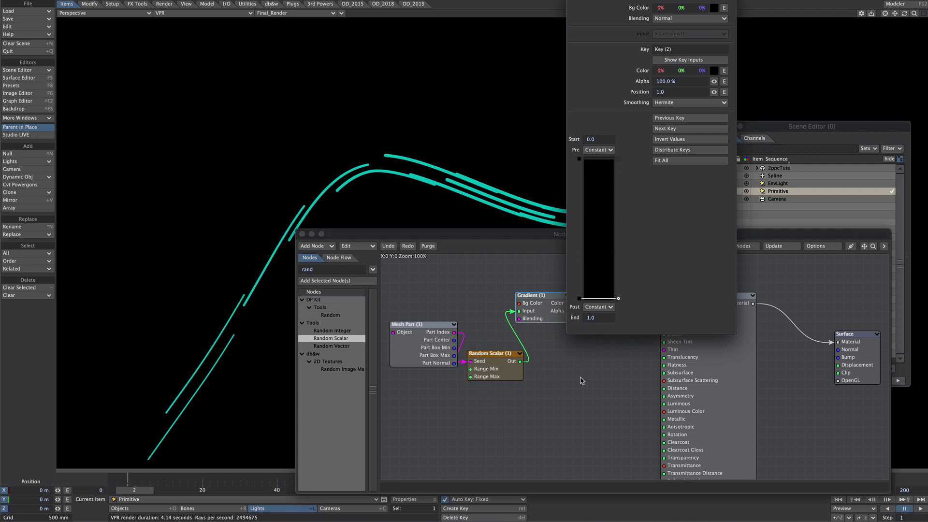
# Step: Color the gradient's first key magenta, RGB 191, 0, 143
pyautogui.click(601, 158)
pyautogui.click(713, 70)
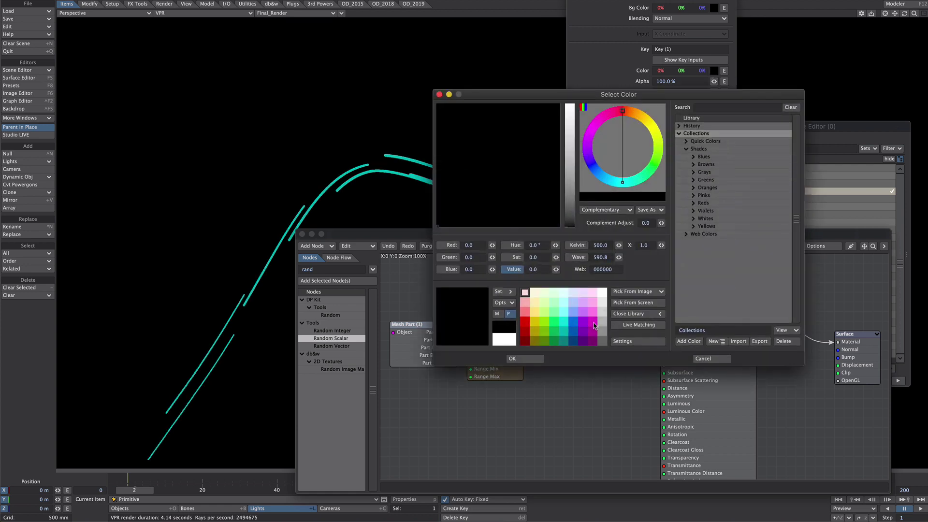
pyautogui.click(592, 323)
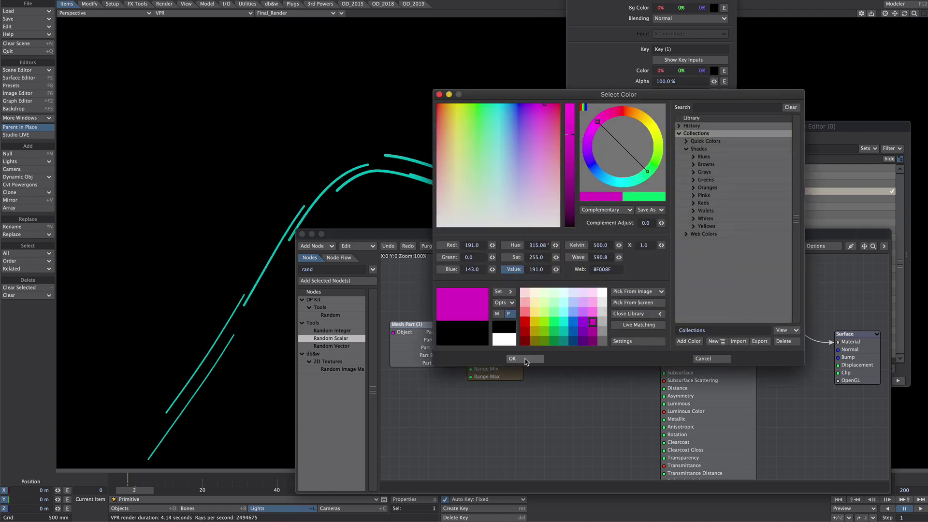
pyautogui.click(525, 359)
# Step: Place the gradient's second key at about 0.516 and set its smoothing to Step
pyautogui.click(580, 288)
pyautogui.moveTo(585, 238); pyautogui.dragTo(585, 230)
pyautogui.click(672, 103)
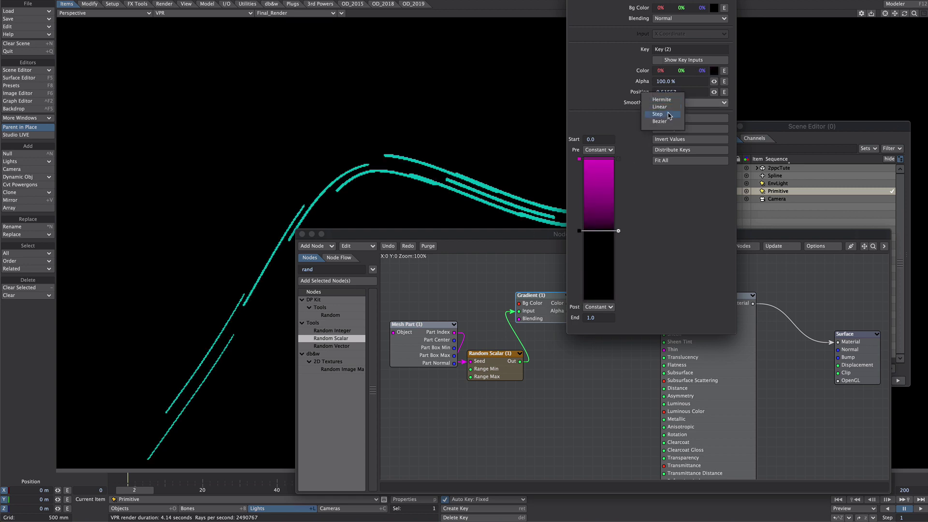
pyautogui.click(668, 115)
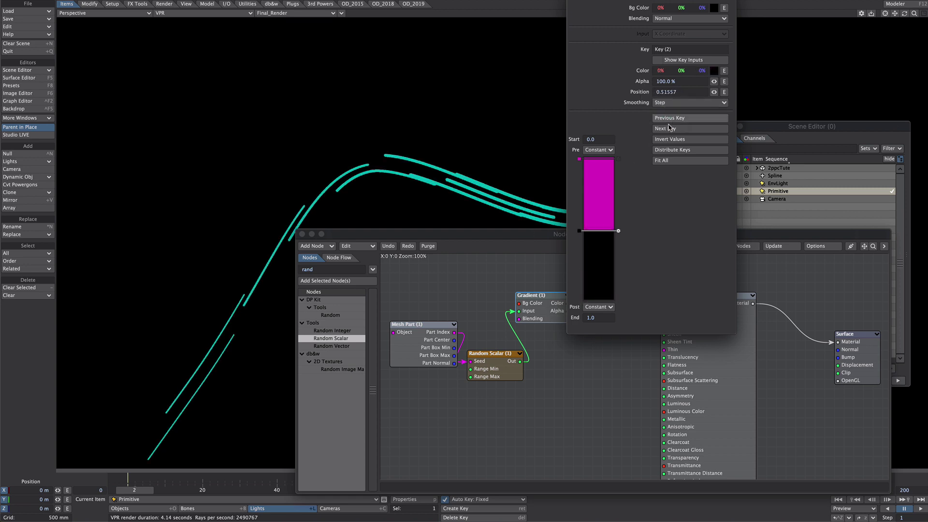
# Step: Color the gradient's second key blue, RGB 0, 63, 255, and connect the Gradient's Color output to the Principled BSDF's Luminous Color
pyautogui.click(714, 71)
pyautogui.click(564, 322)
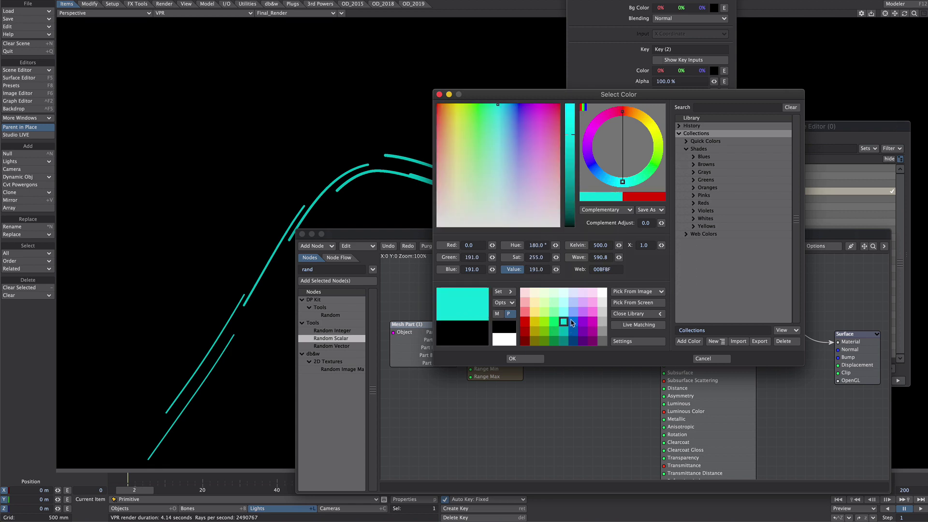
pyautogui.click(573, 322)
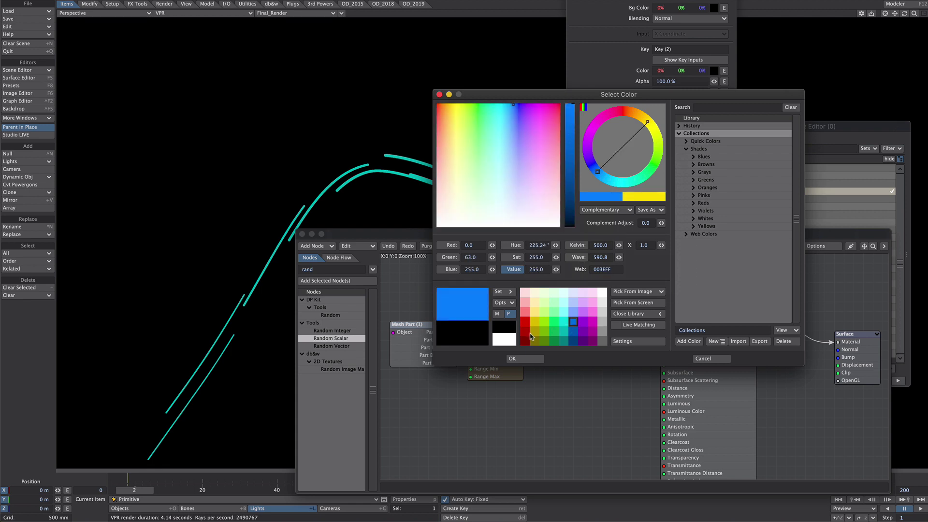
pyautogui.click(513, 358)
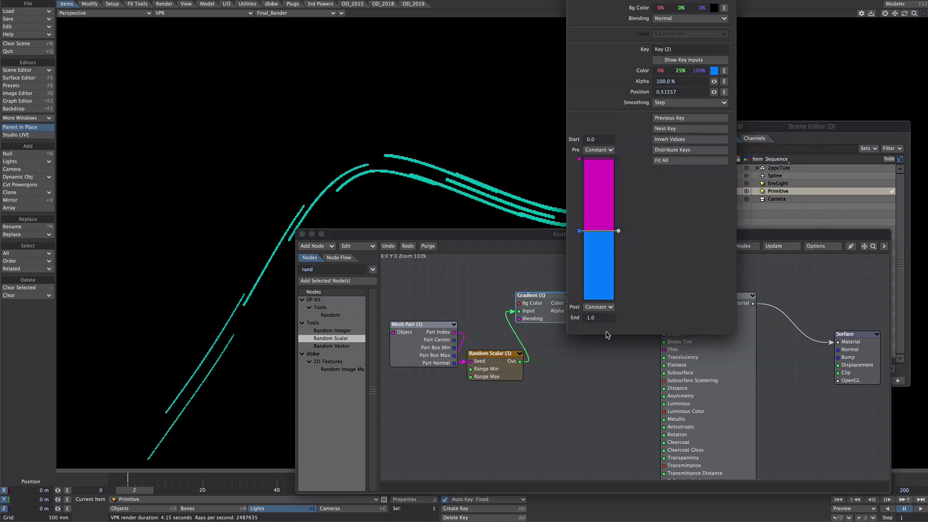
pyautogui.click(573, 0)
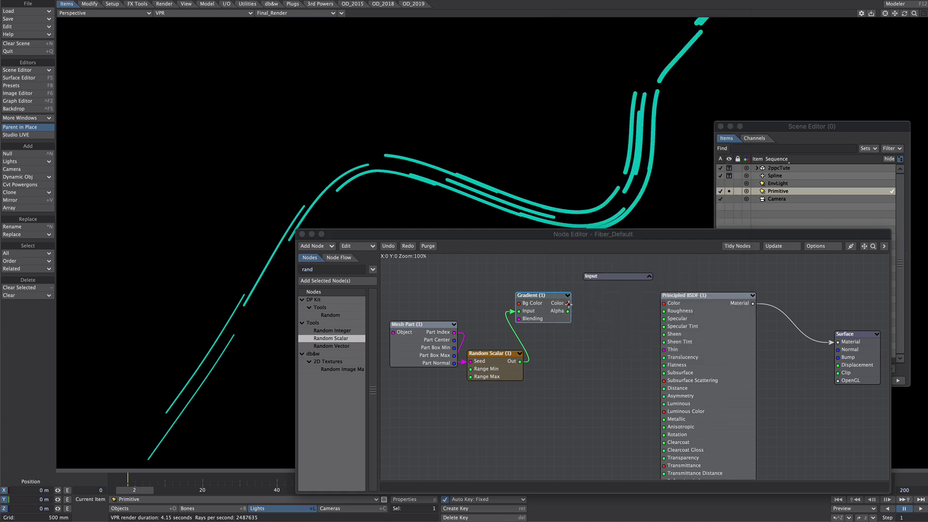
pyautogui.moveTo(568, 303); pyautogui.dragTo(682, 413)
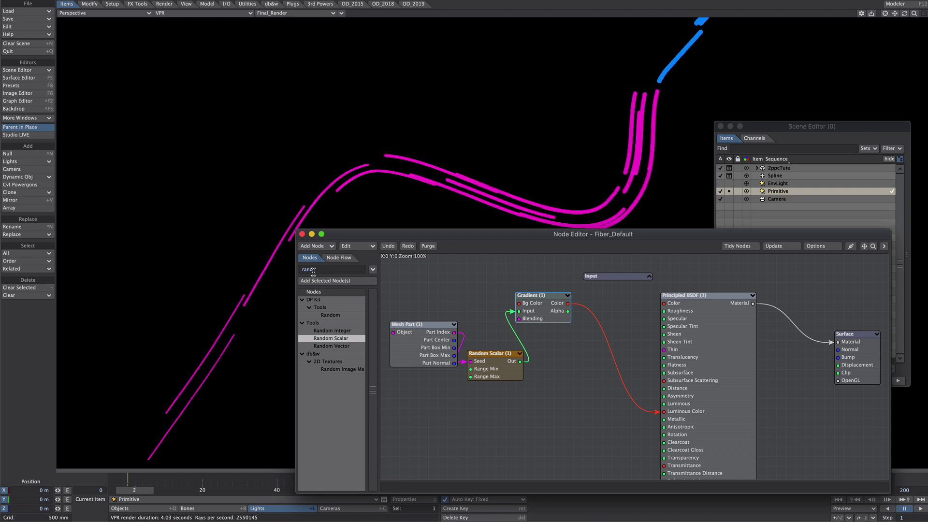
# Step: Add a scalar Multiply node and wire it between Mesh Part's Part Index and the Random Scalar's Seed
pyautogui.moveTo(314, 272); pyautogui.dragTo(299, 273)
pyautogui.write('mul')
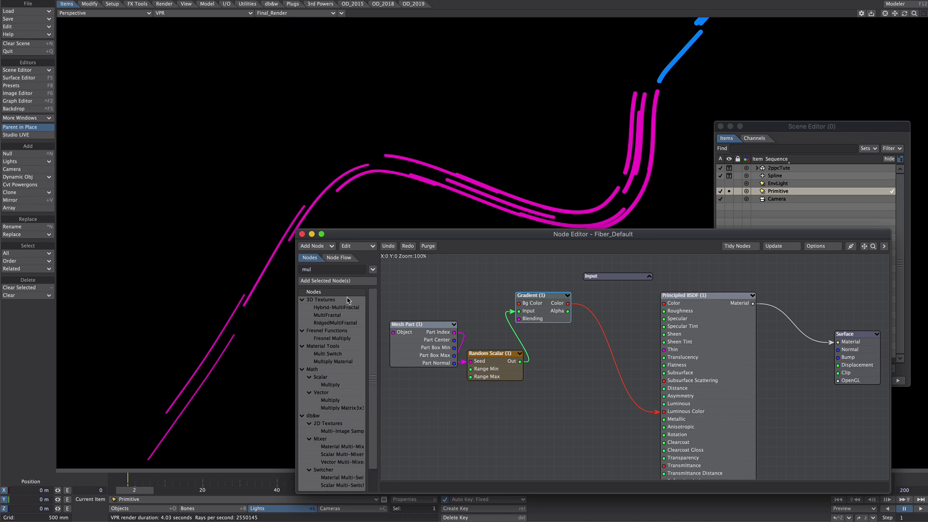
pyautogui.write('t')
pyautogui.doubleClick(330, 385)
pyautogui.moveTo(429, 325); pyautogui.dragTo(470, 361)
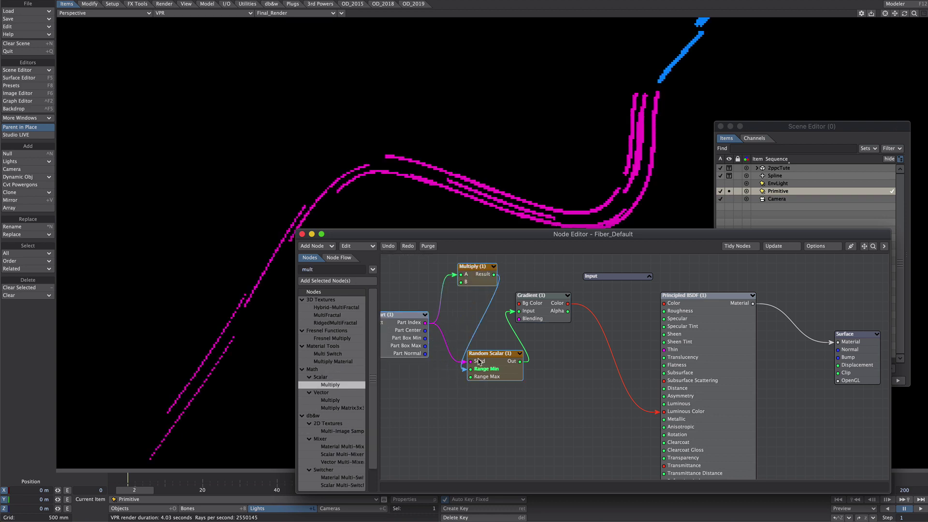
# Step: Try 656 as the Multiply node's B value and settle on 173
pyautogui.doubleClick(476, 282)
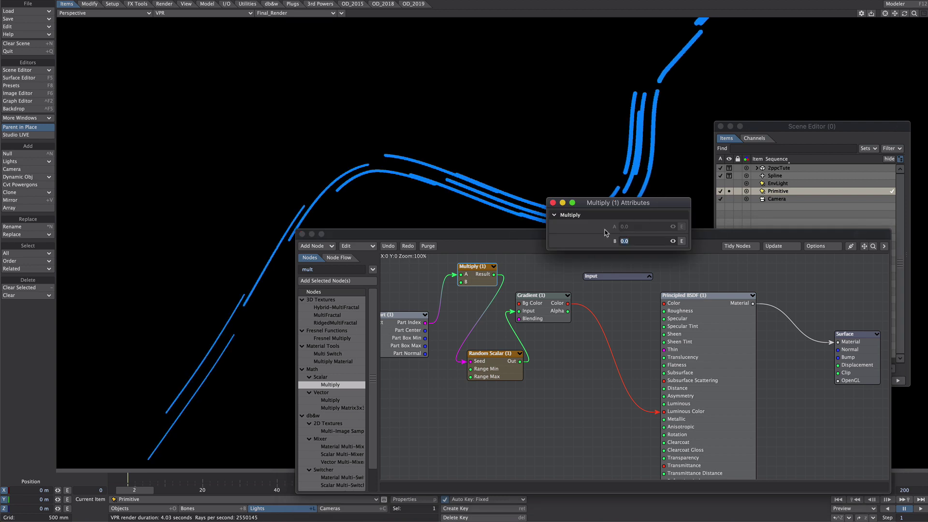
pyautogui.write('656')
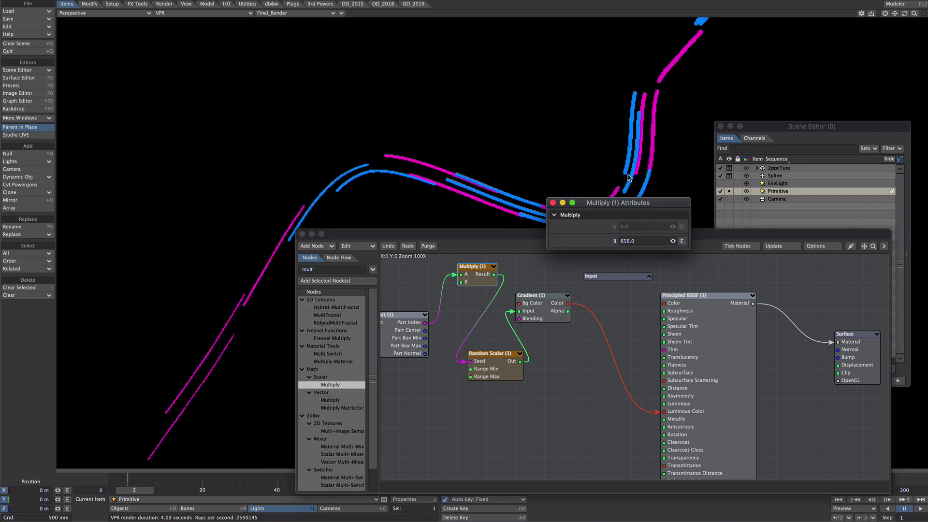
pyautogui.moveTo(604, 202); pyautogui.dragTo(733, 93)
pyautogui.moveTo(802, 134); pyautogui.dragTo(744, 134)
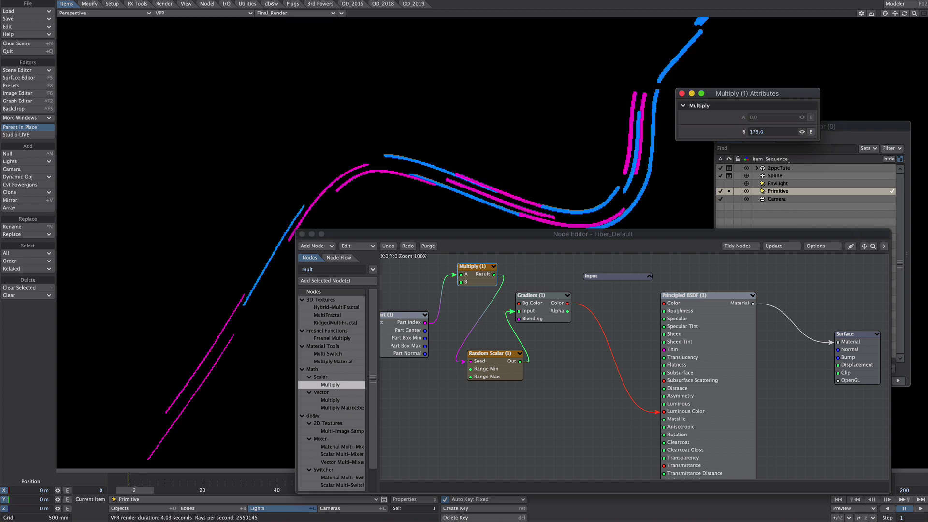
pyautogui.click(681, 93)
# Step: Move the blue gradient key to about one third and add a yellow key (100%, 75%, 0%) at about 0.716 with Step smoothing
pyautogui.doubleClick(533, 301)
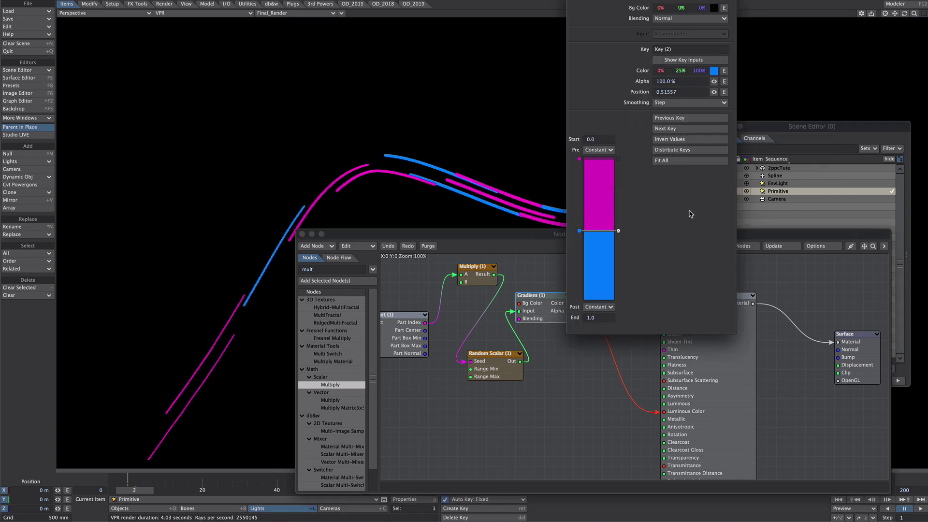
pyautogui.moveTo(583, 232); pyautogui.dragTo(588, 207)
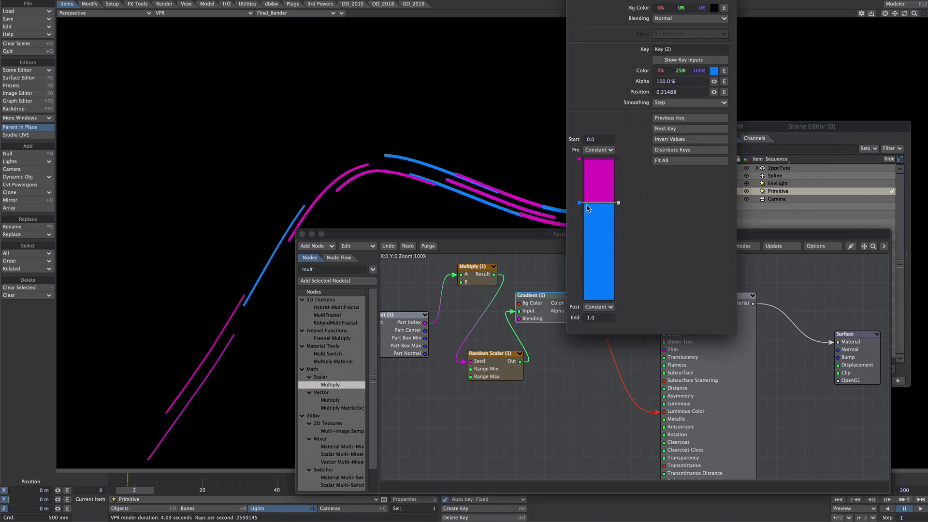
pyautogui.click(589, 259)
pyautogui.click(695, 101)
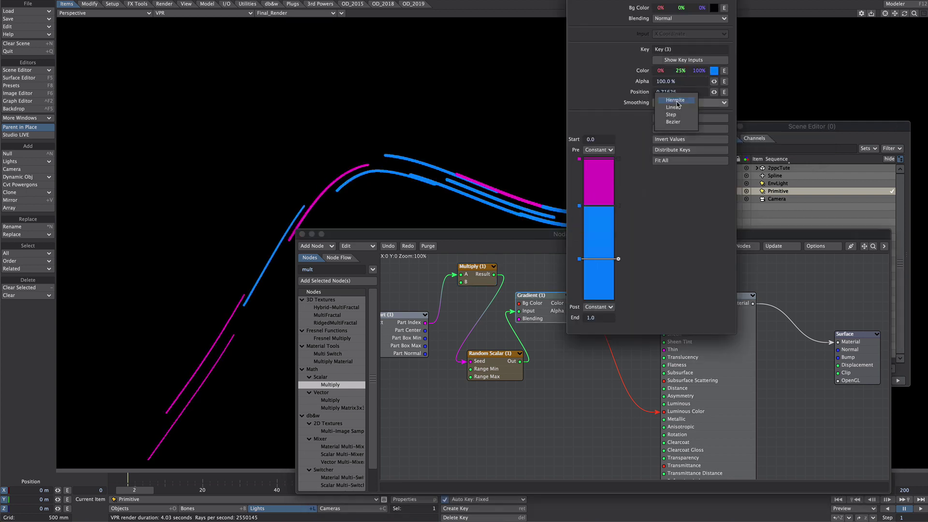
pyautogui.click(670, 125)
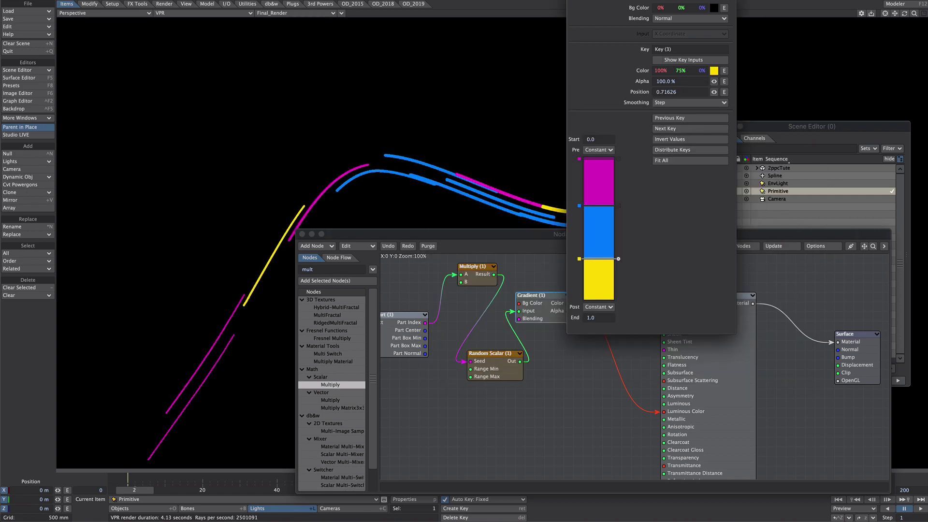
pyautogui.click(573, 1)
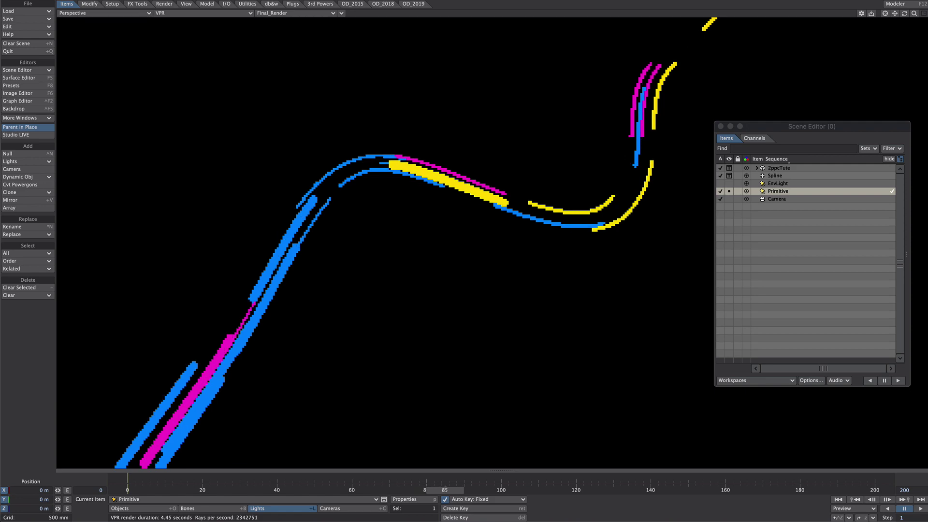
pyautogui.moveTo(445, 490)
pyautogui.mouseDown()
pyautogui.moveTo(545, 490)
pyautogui.moveTo(537, 490)
pyautogui.mouseUp()
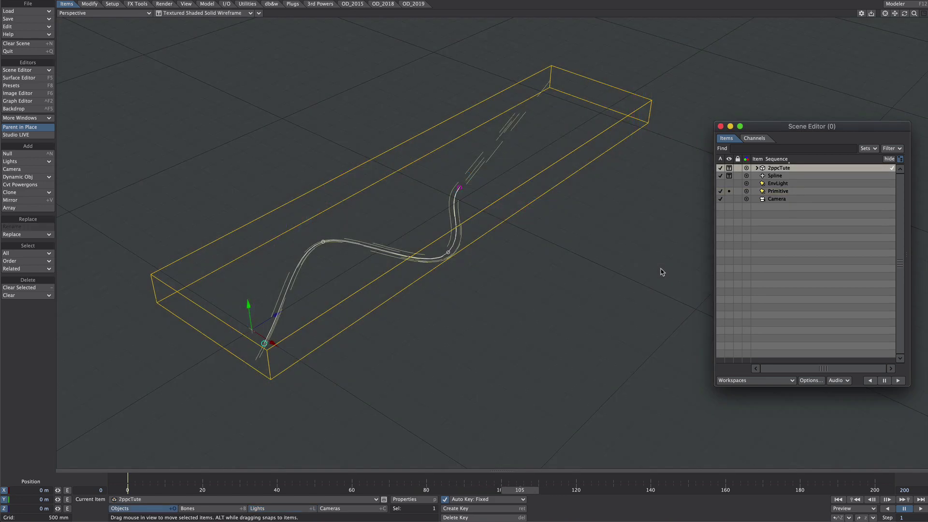
# Step: Add a null object named floor to the scene
pyautogui.hotkey('ctrl', 'n')
pyautogui.write('pl')
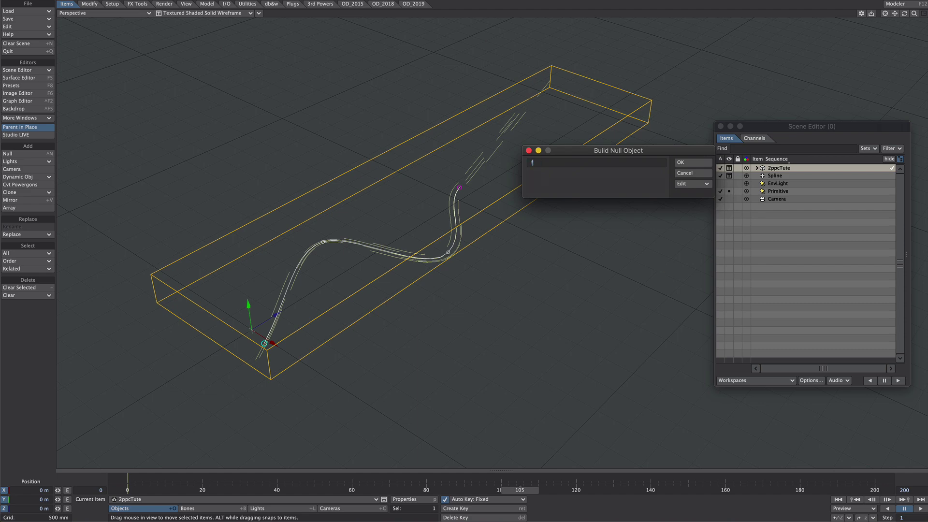
pyautogui.write('oor')
pyautogui.press('Return')
# Step: Turn the floor null into a Shape primitive and choose Plane as its shape
pyautogui.press('p')
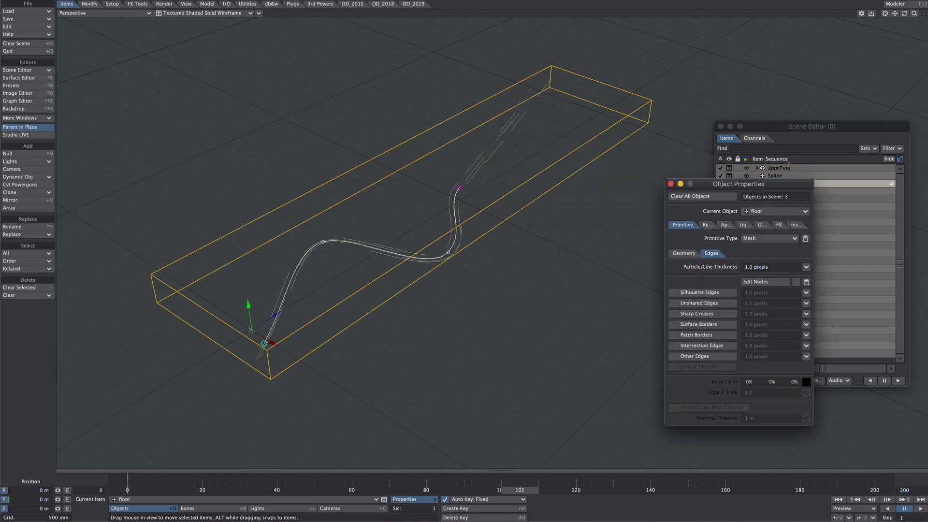
pyautogui.click(762, 238)
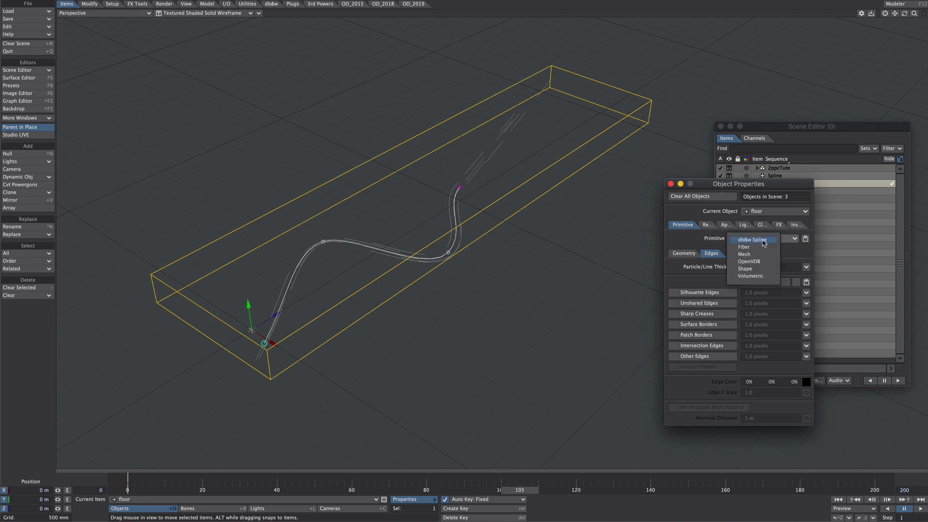
pyautogui.click(745, 269)
pyautogui.click(759, 260)
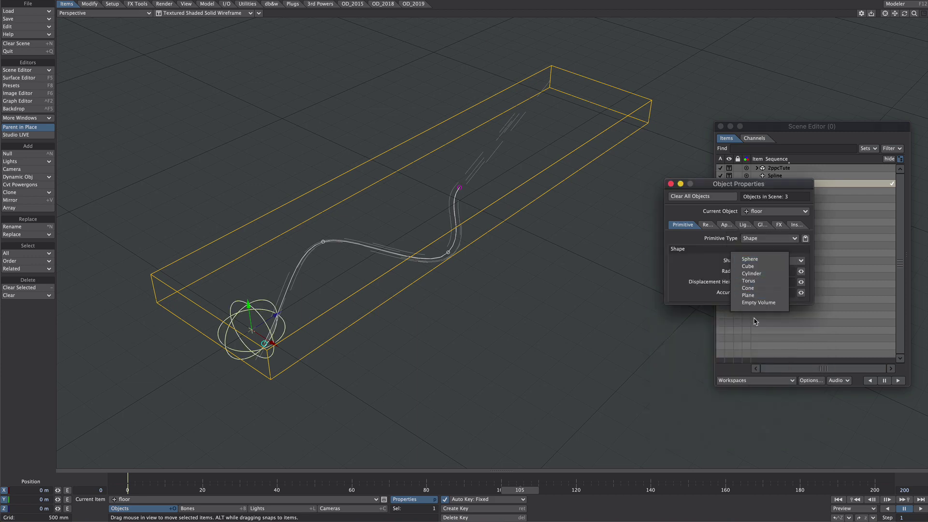
pyautogui.click(757, 297)
# Step: Enlarge the floor plane to a radius of 6.26 and position it beneath the strands at about X 861 mm, Y -320 mm, Z 4.3 m
pyautogui.moveTo(315, 306); pyautogui.dragTo(579, 219)
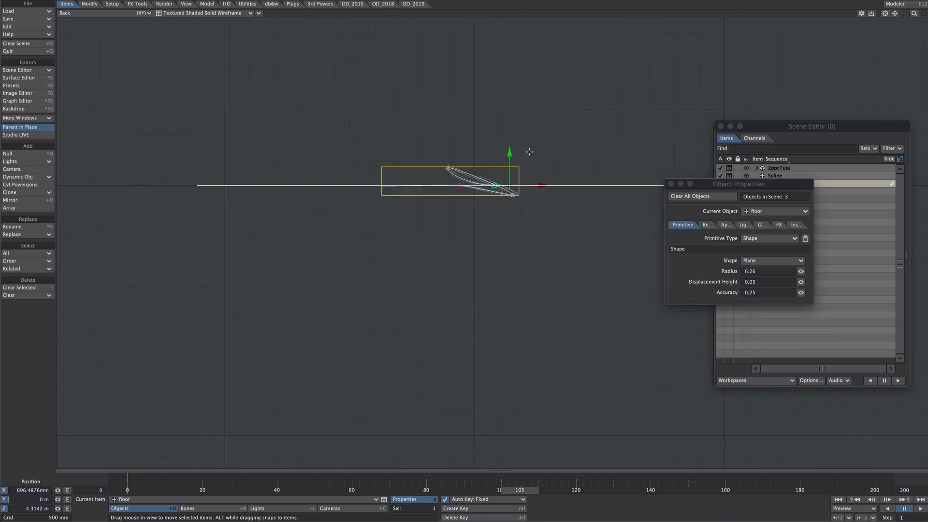
pyautogui.moveTo(507, 192); pyautogui.dragTo(518, 201)
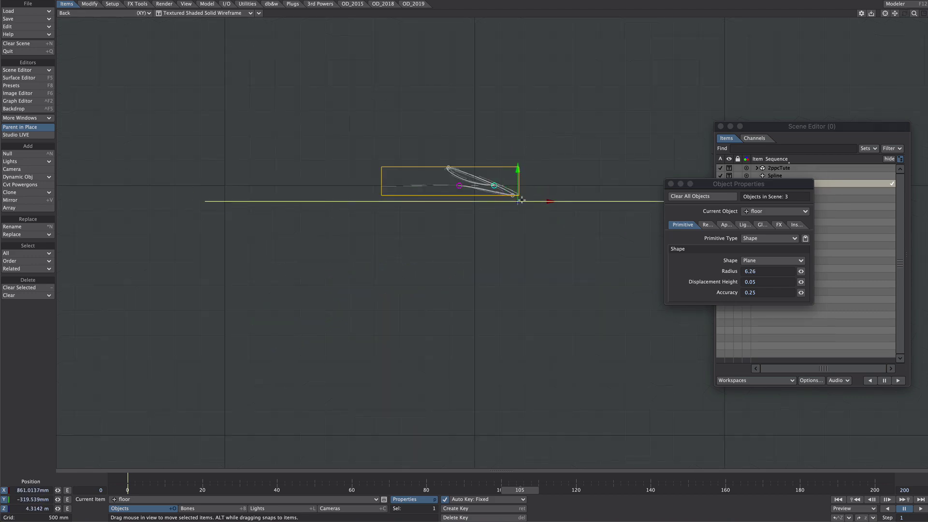
pyautogui.press('4')
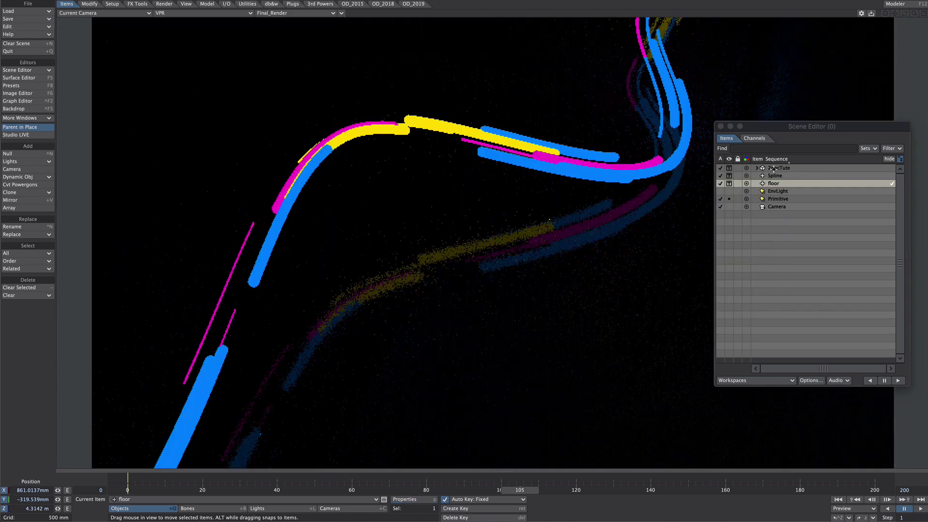
# Step: Reduce the strand line thickness in the 2ppcTute object's properties
pyautogui.click(774, 169)
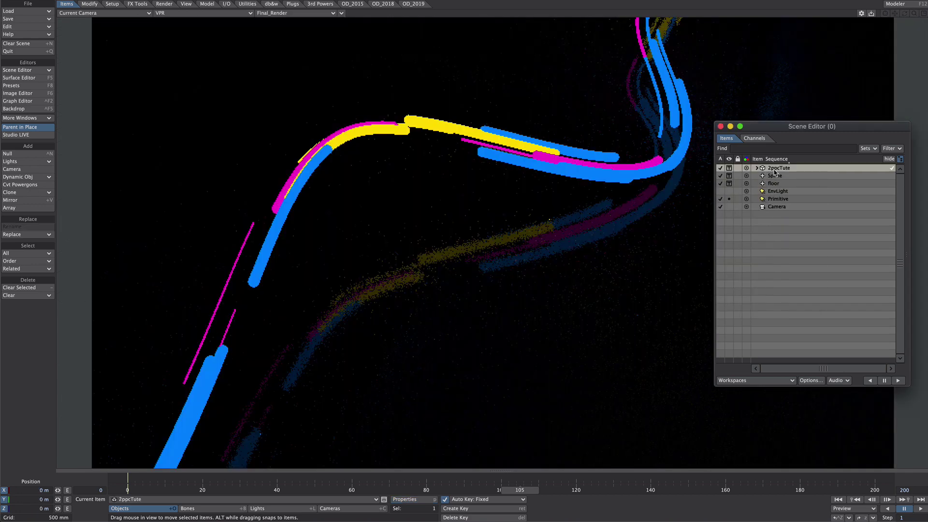
pyautogui.press('p')
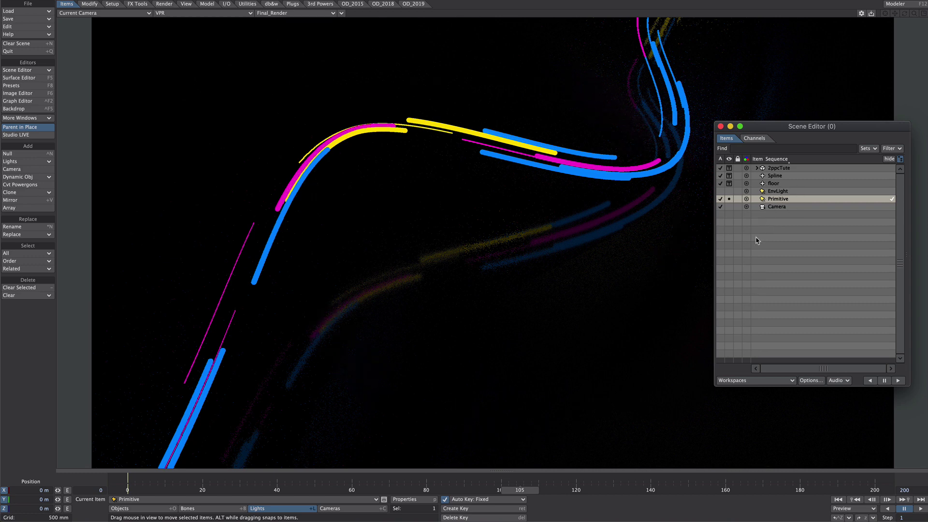
# Step: Make the Primitive light visible to the camera and deactivate the 2ppcTute object
pyautogui.press('p')
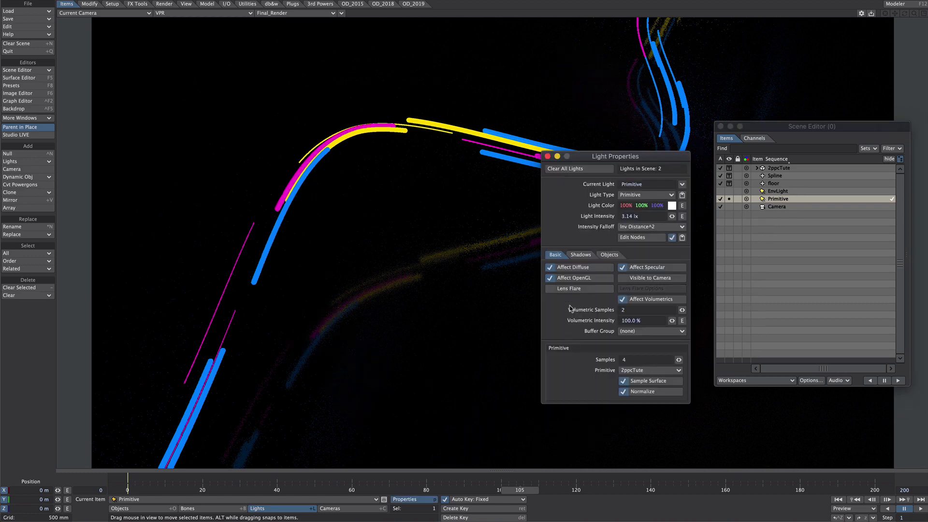
pyautogui.click(623, 279)
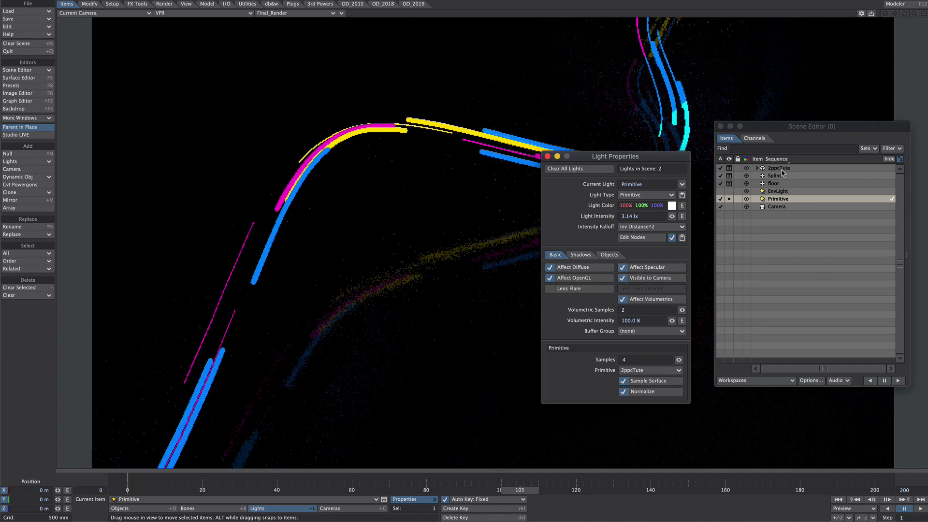
pyautogui.click(720, 168)
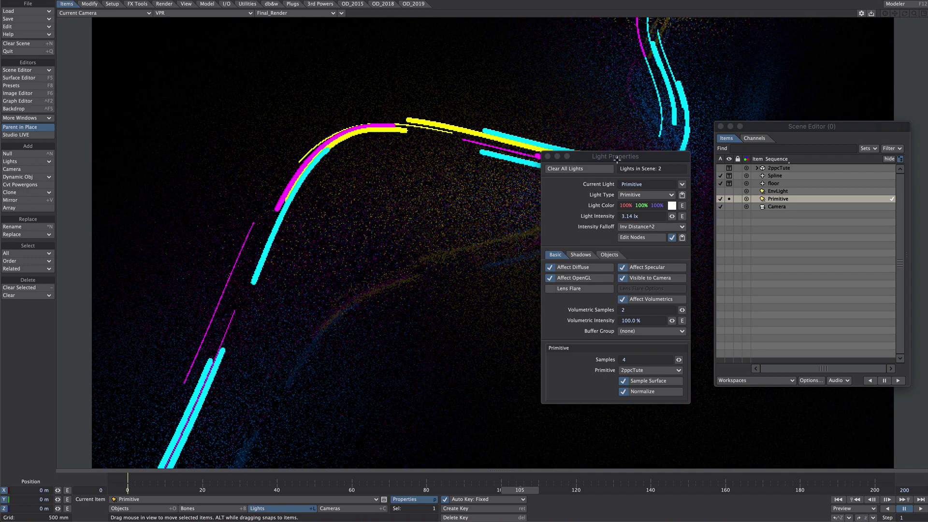
pyautogui.moveTo(616, 157); pyautogui.dragTo(574, 256)
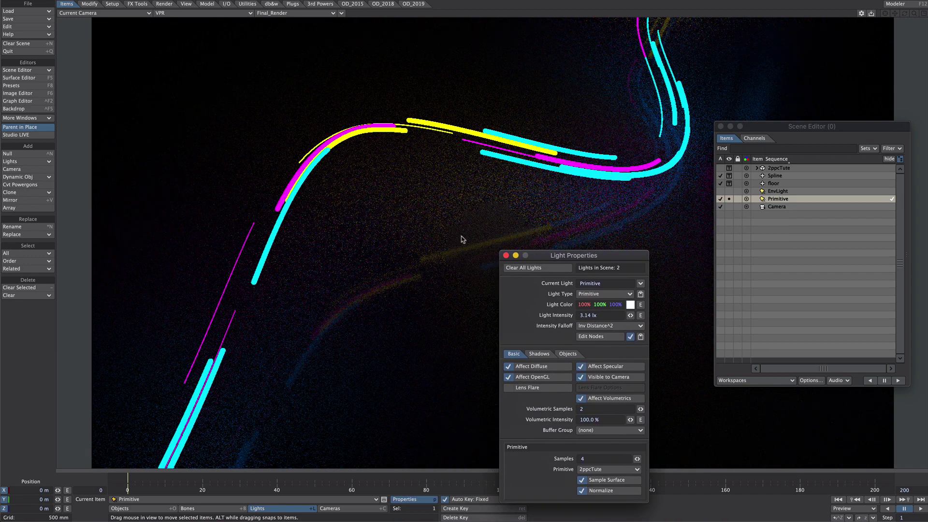
# Step: Set the color of the floor's Default surface to 0%, 0%, 5%
pyautogui.press('F5')
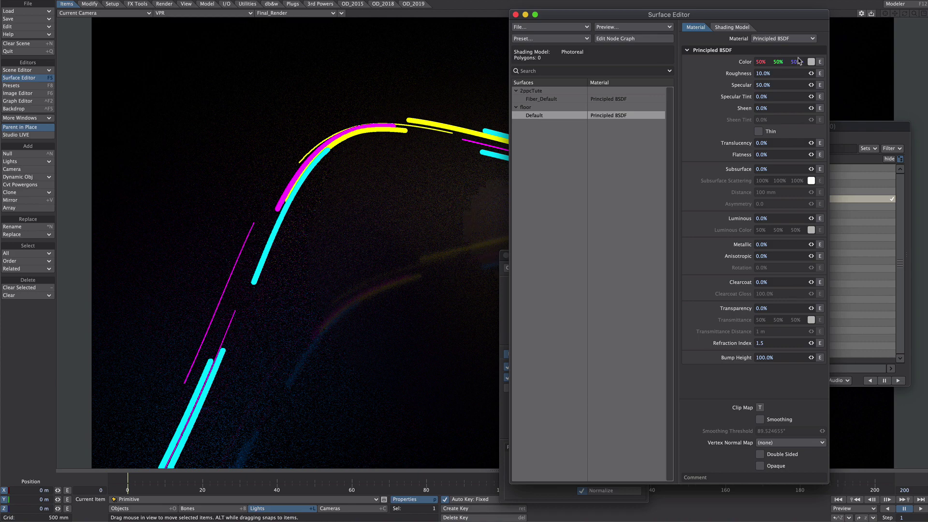
pyautogui.rightClick(795, 63)
pyautogui.moveTo(794, 63); pyautogui.dragTo(773, 62)
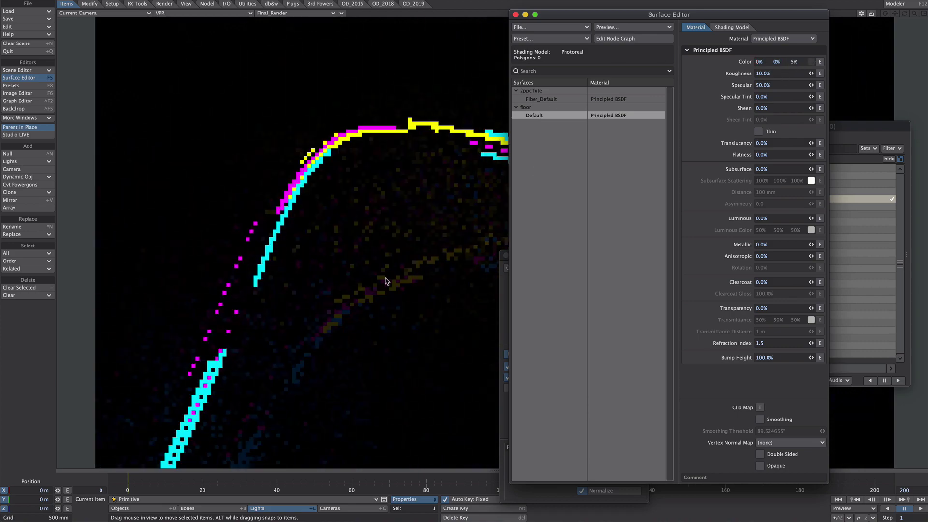
pyautogui.press('F5')
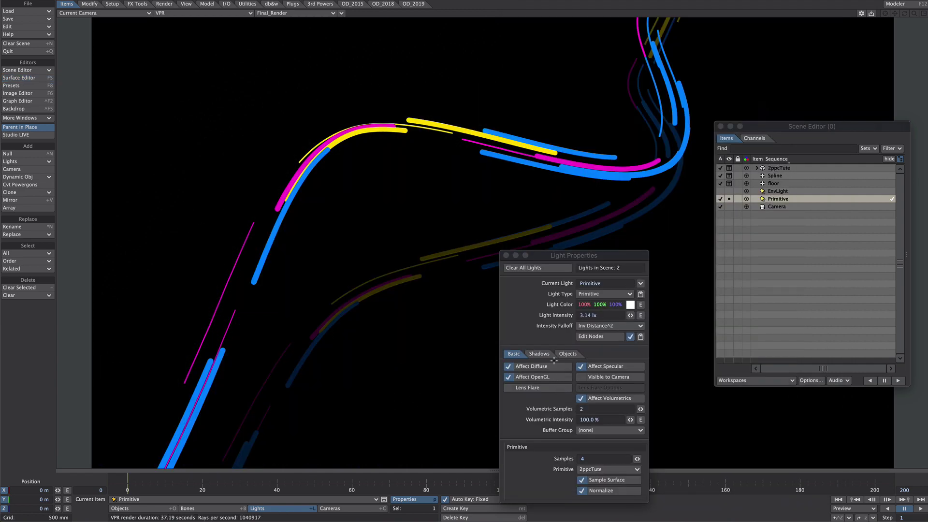
# Step: Deactivate the 2ppcTute object again, with the Primitive light's Visible to Camera option enabled
pyautogui.click(720, 168)
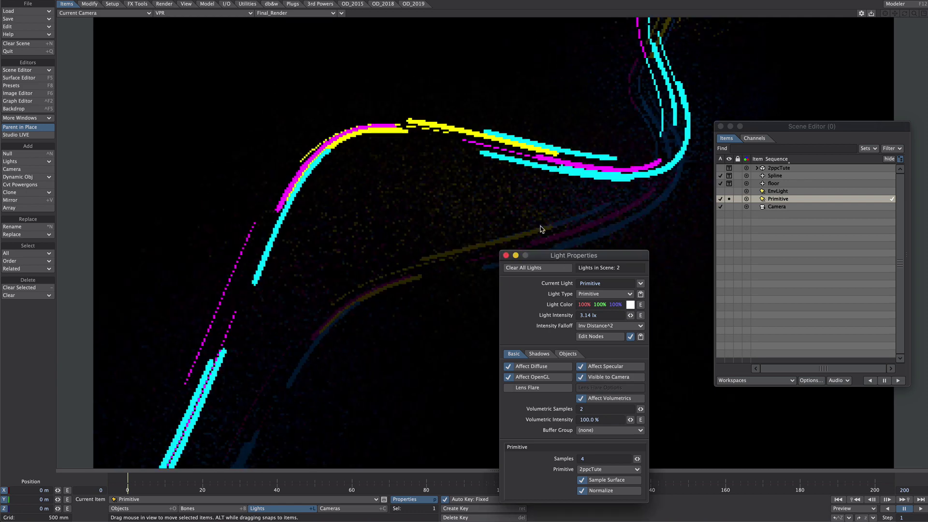